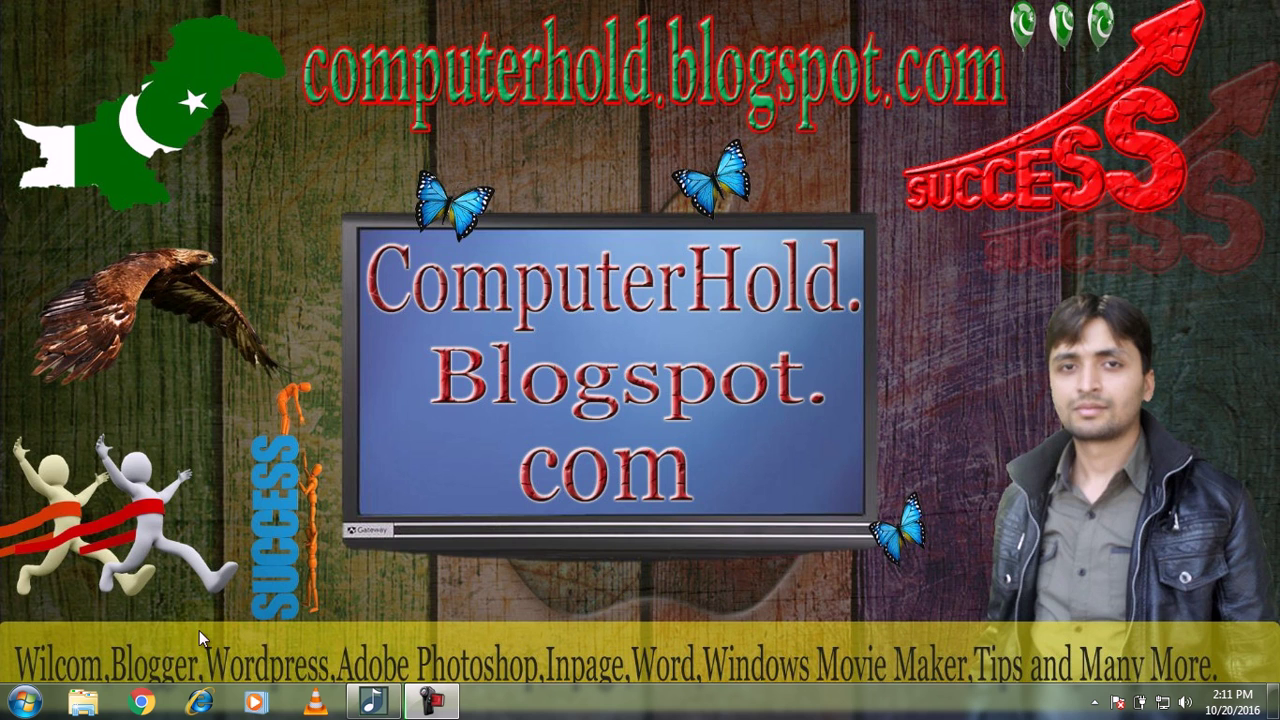
Launch Google Chrome from its Windows 7 taskbar icon
left_click(142, 702)
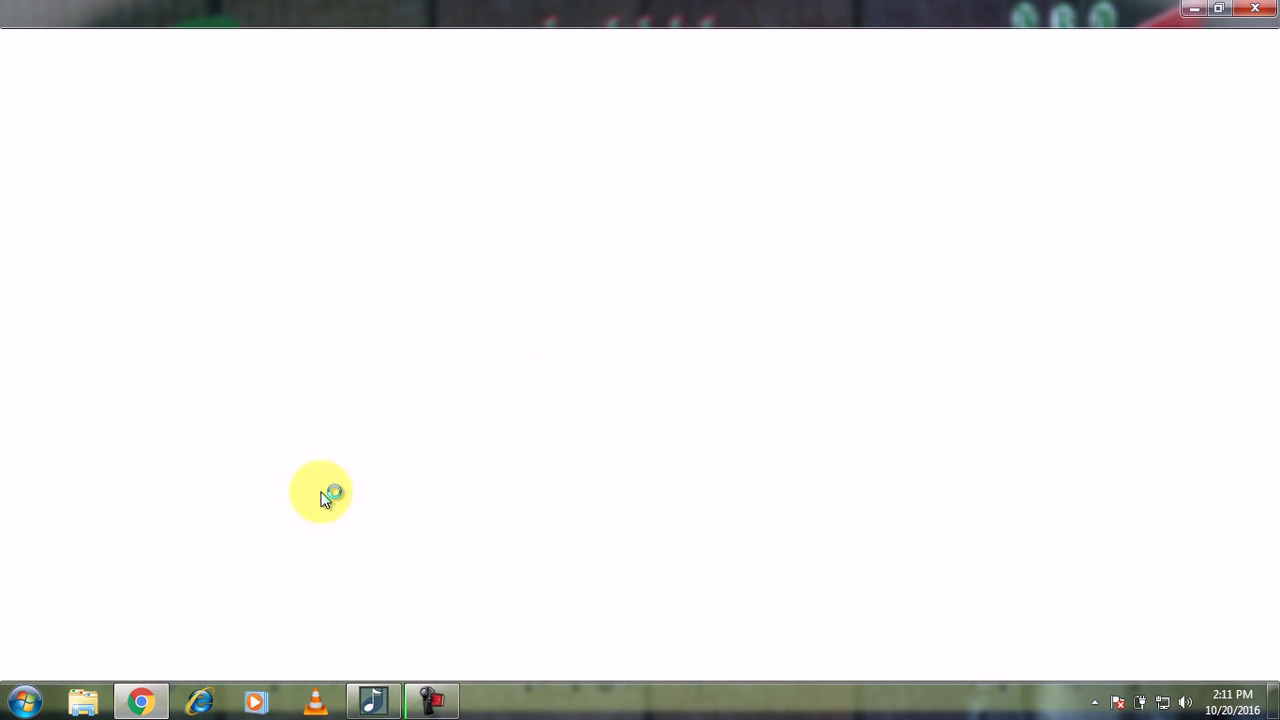
Browse Explorer to 102gb (E:) > data > Ultimate > Softwares Setups, then bring up the Start menu
left_click(95, 703)
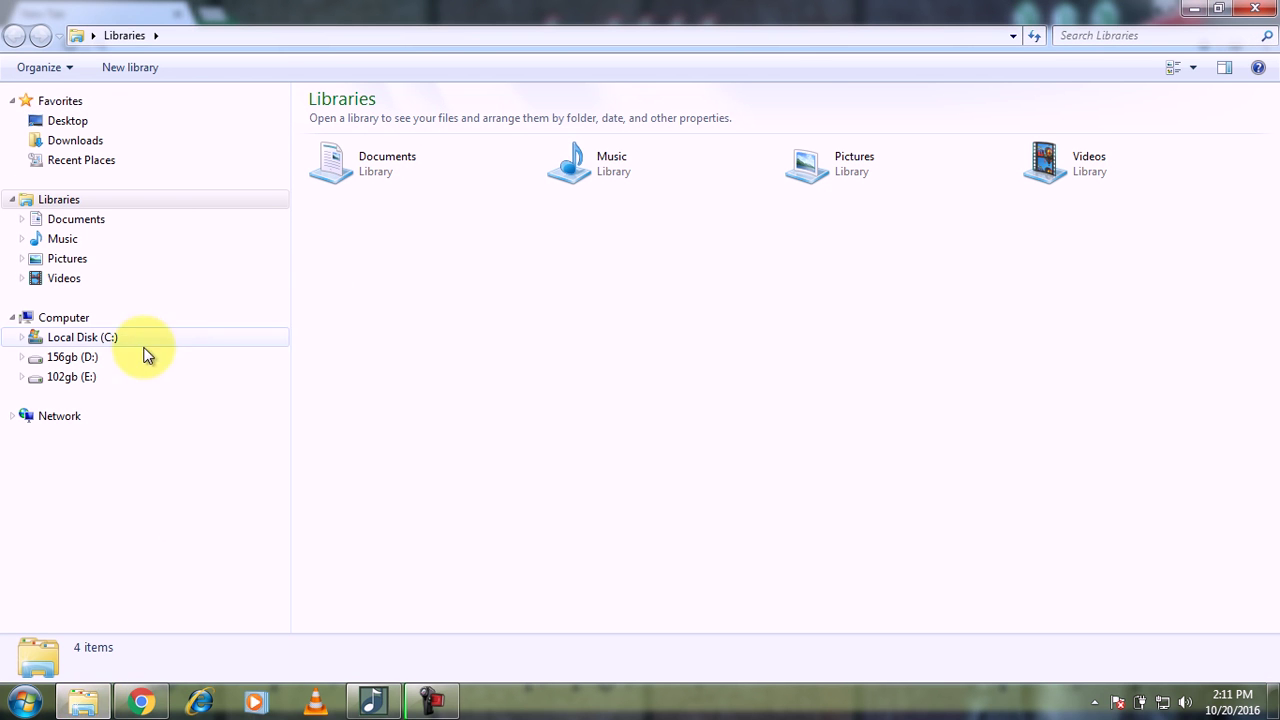
left_click(108, 380)
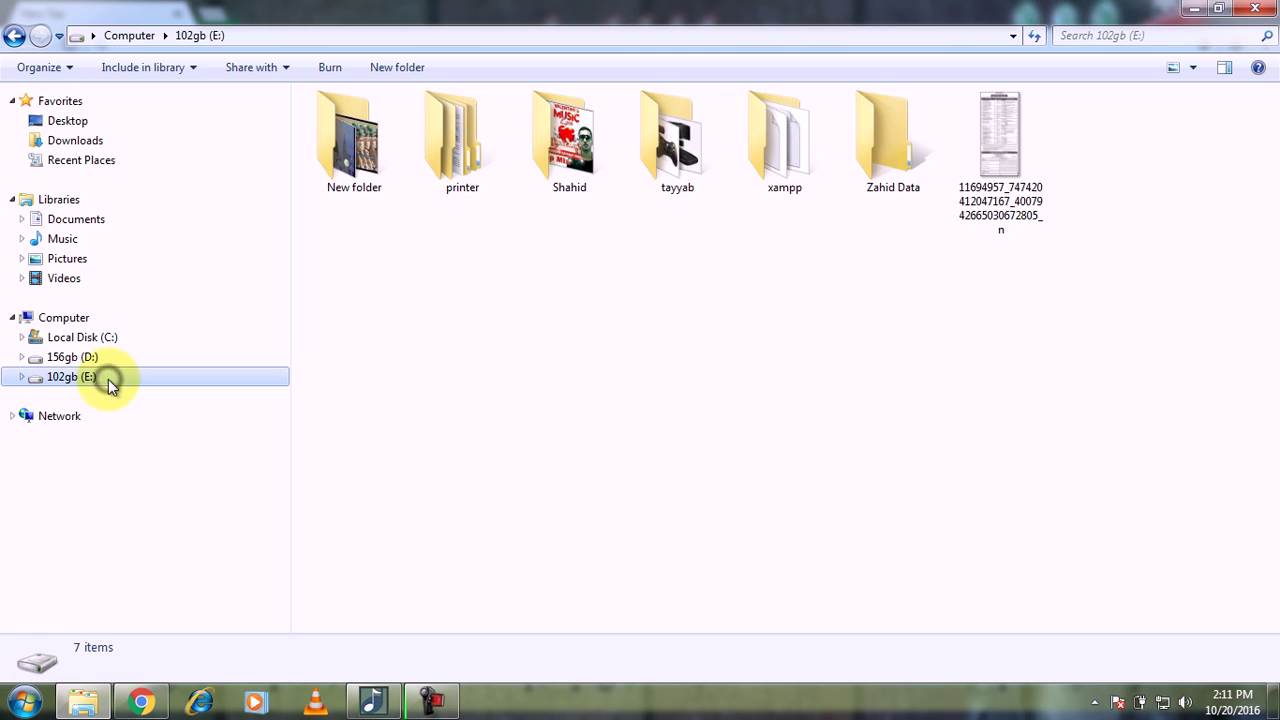
double_click(919, 137)
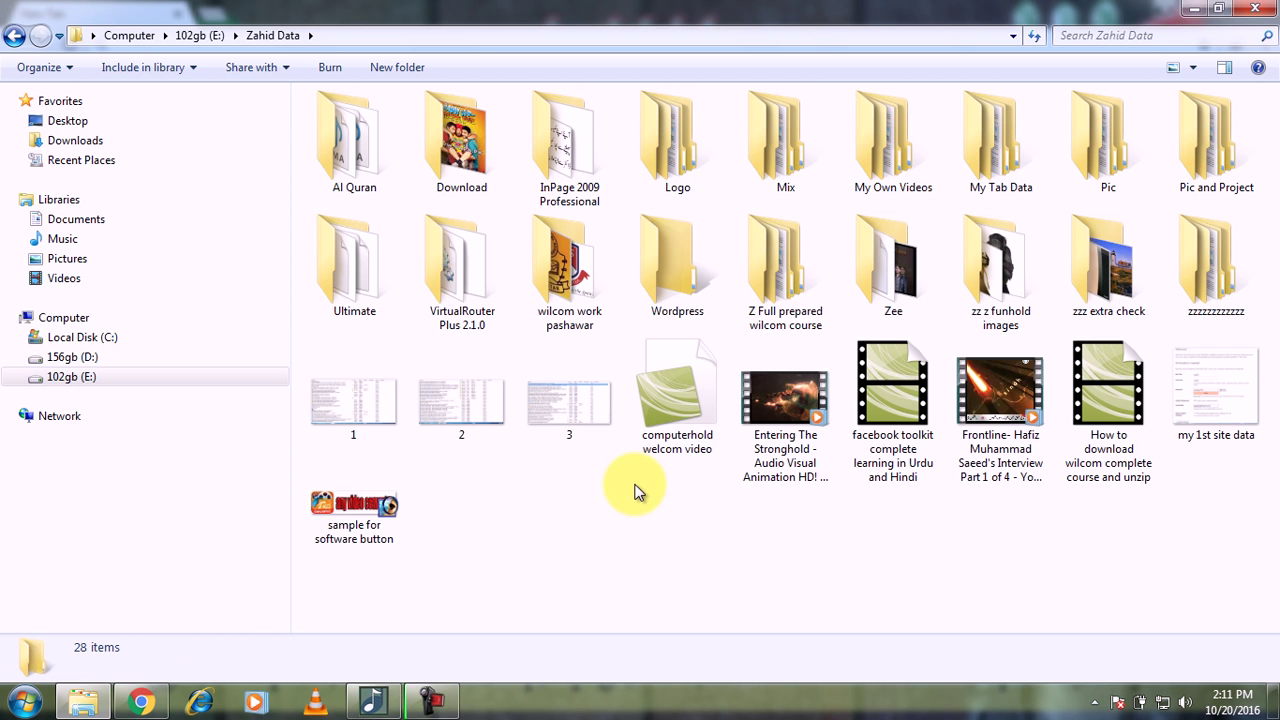
double_click(352, 262)
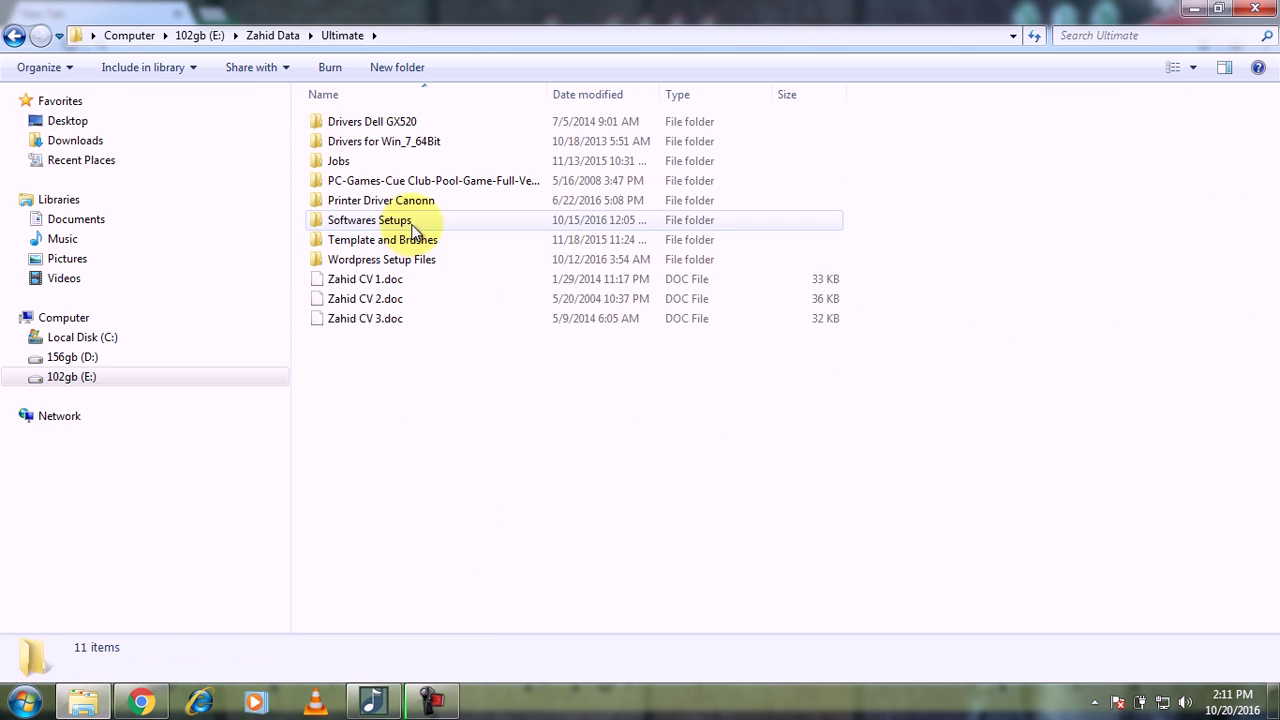
double_click(380, 222)
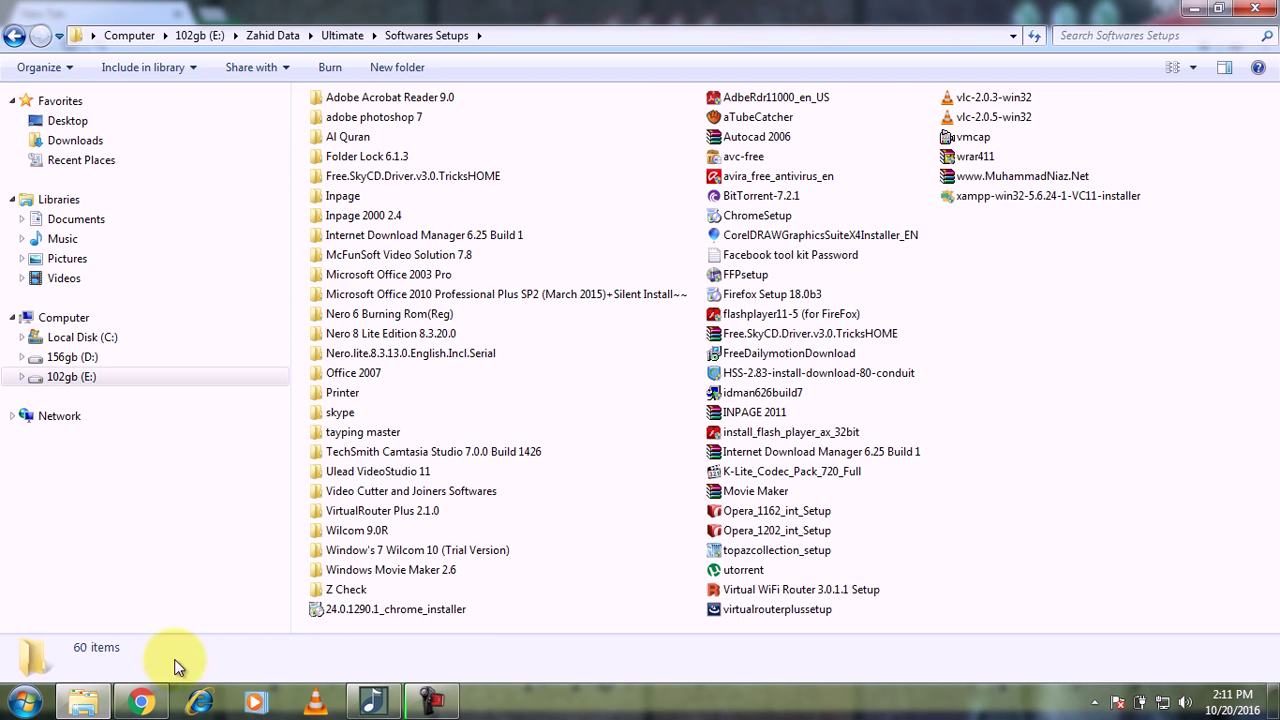
left_click(24, 702)
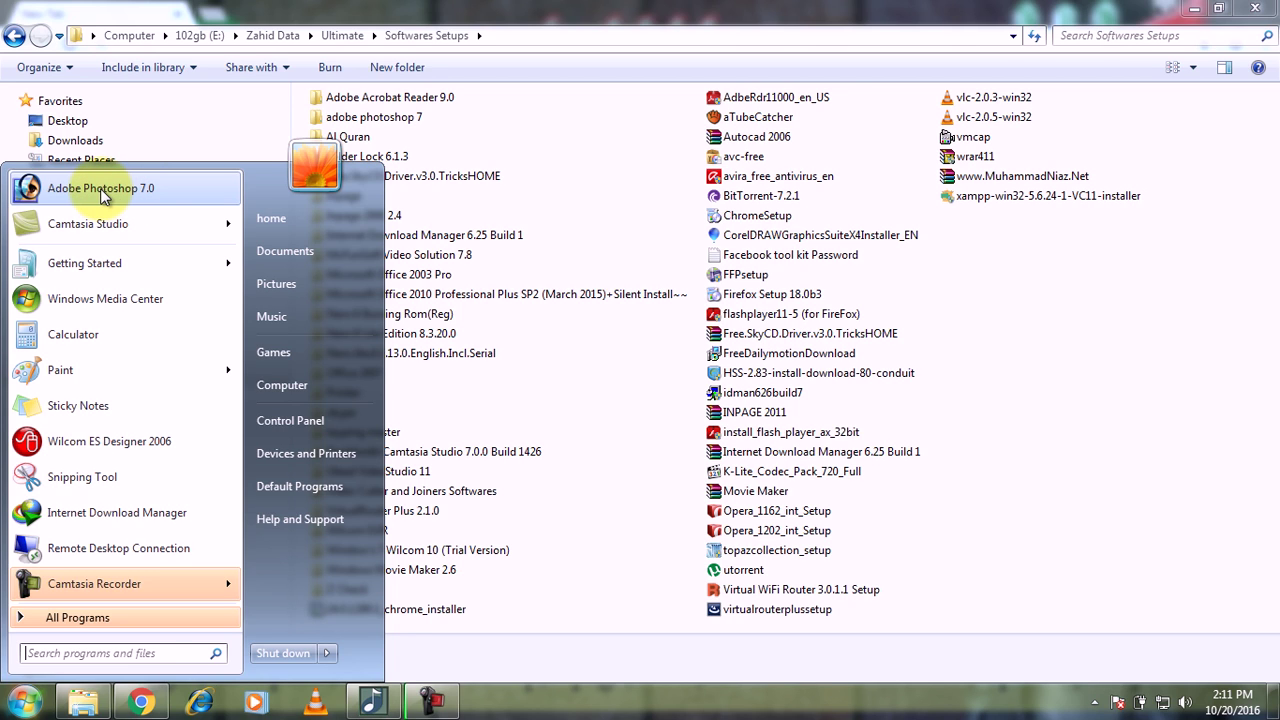
Load computerhold.blogspot.com in Chrome, scroll its page, and return to the Softwares Setups folder
left_click(141, 700)
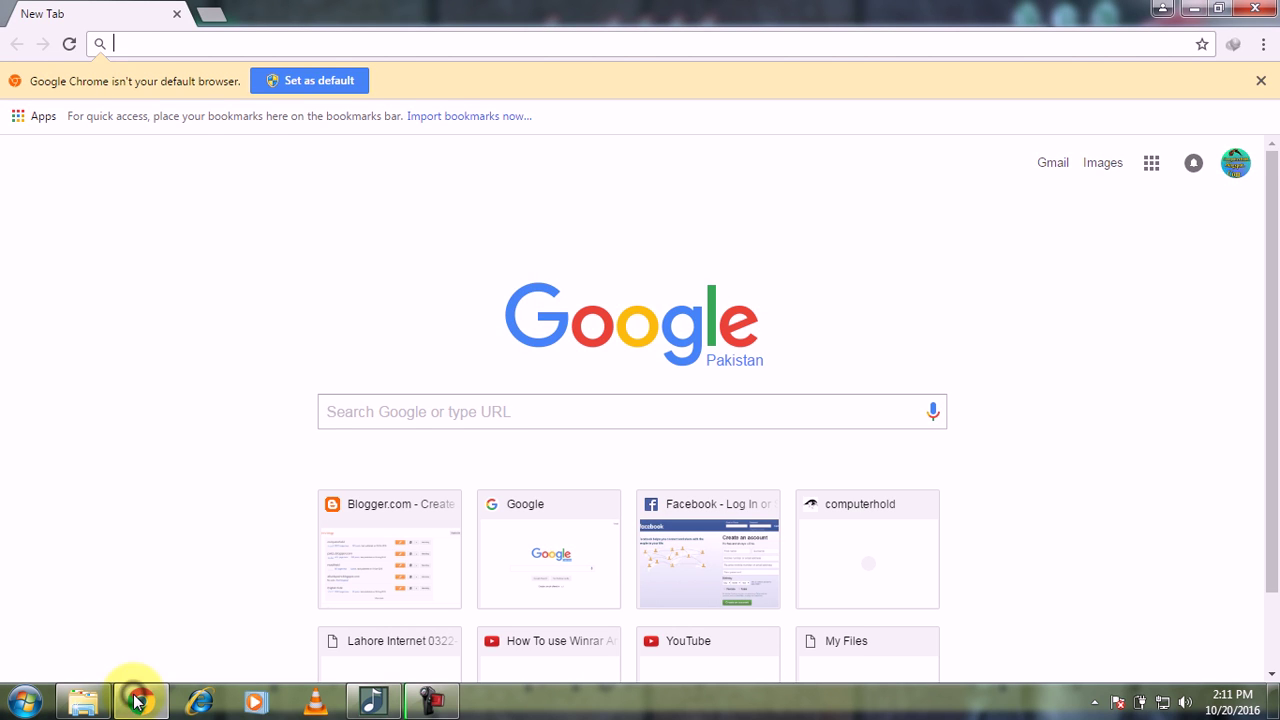
type("c")
key("Return")
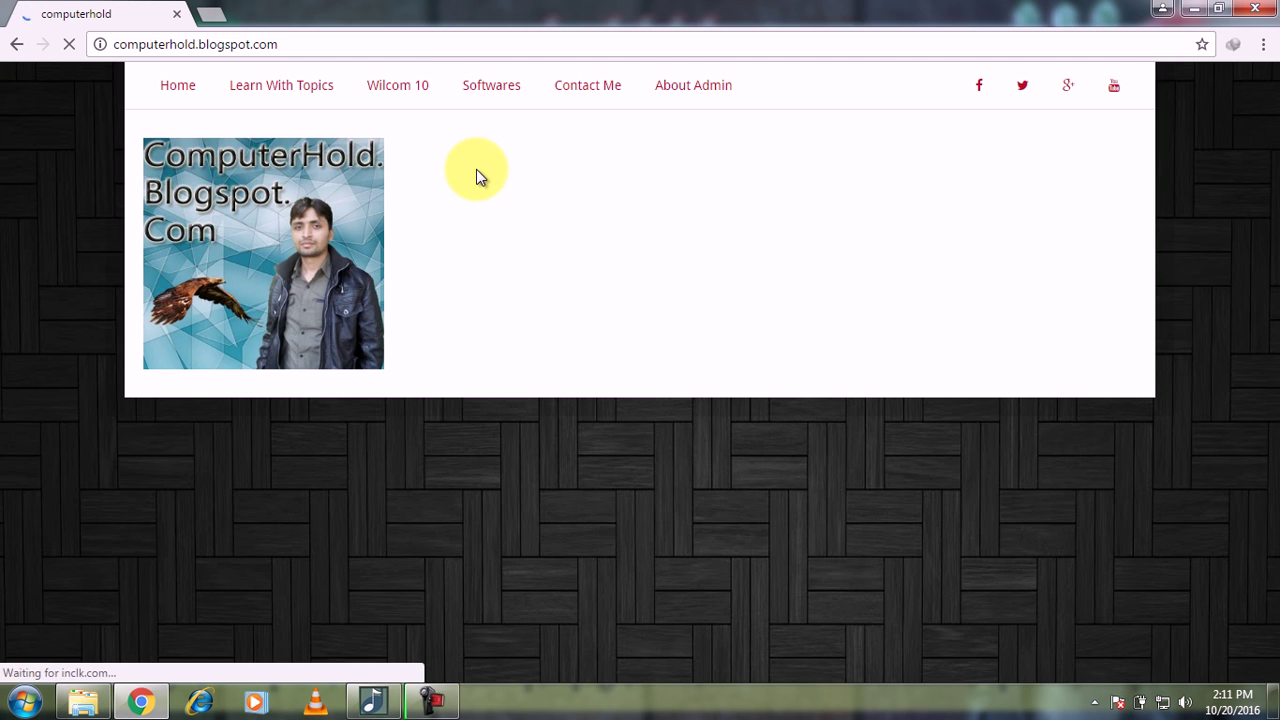
scroll(476, 169, "down", 1)
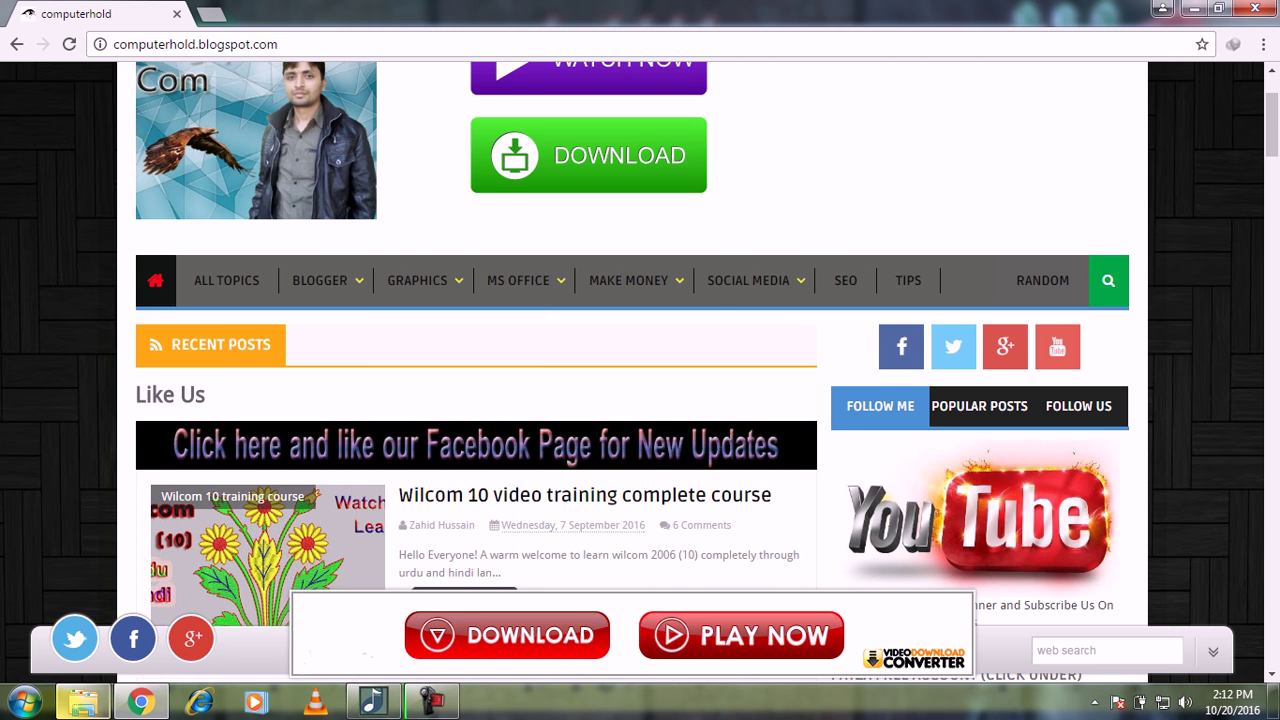
left_click(83, 702)
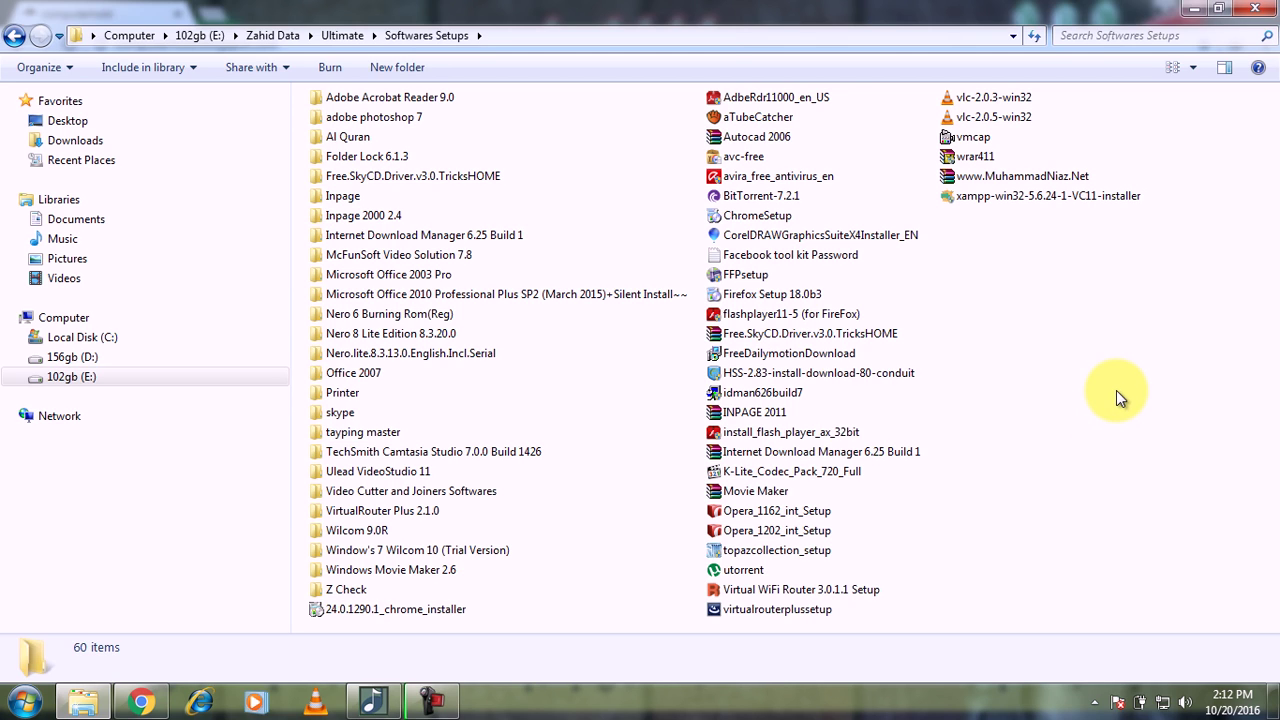
View the 833 MB topazcollection_setup file's details, then switch back to the computerhold blog
left_click(790, 552)
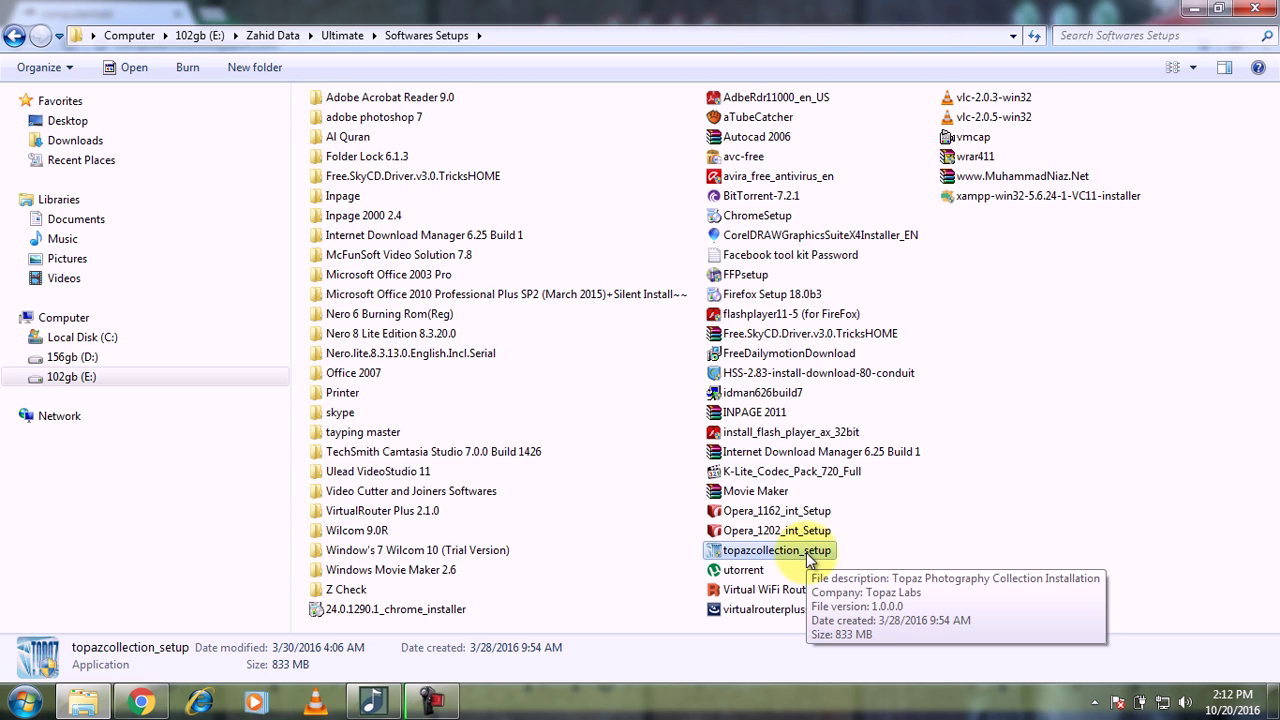
left_click(143, 702)
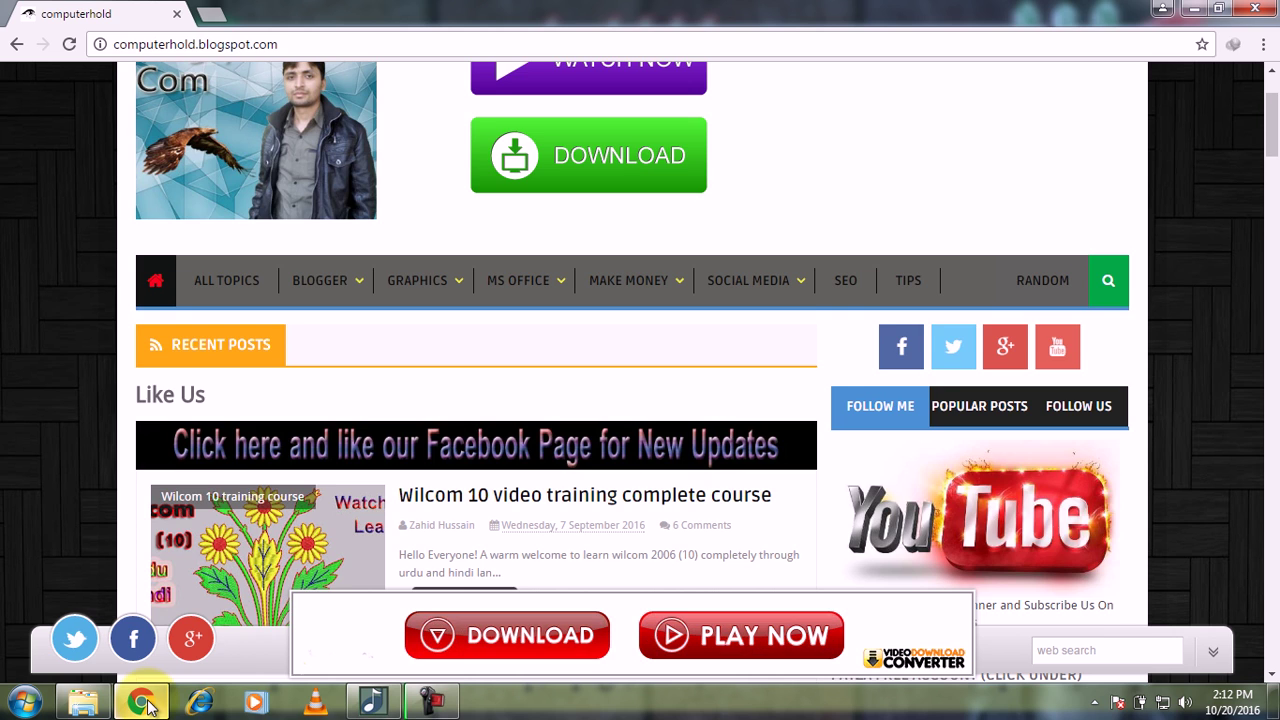
Go to the blog's Softwares page and scroll down to the Topaz Labs entry
scroll(143, 702, "up", 2)
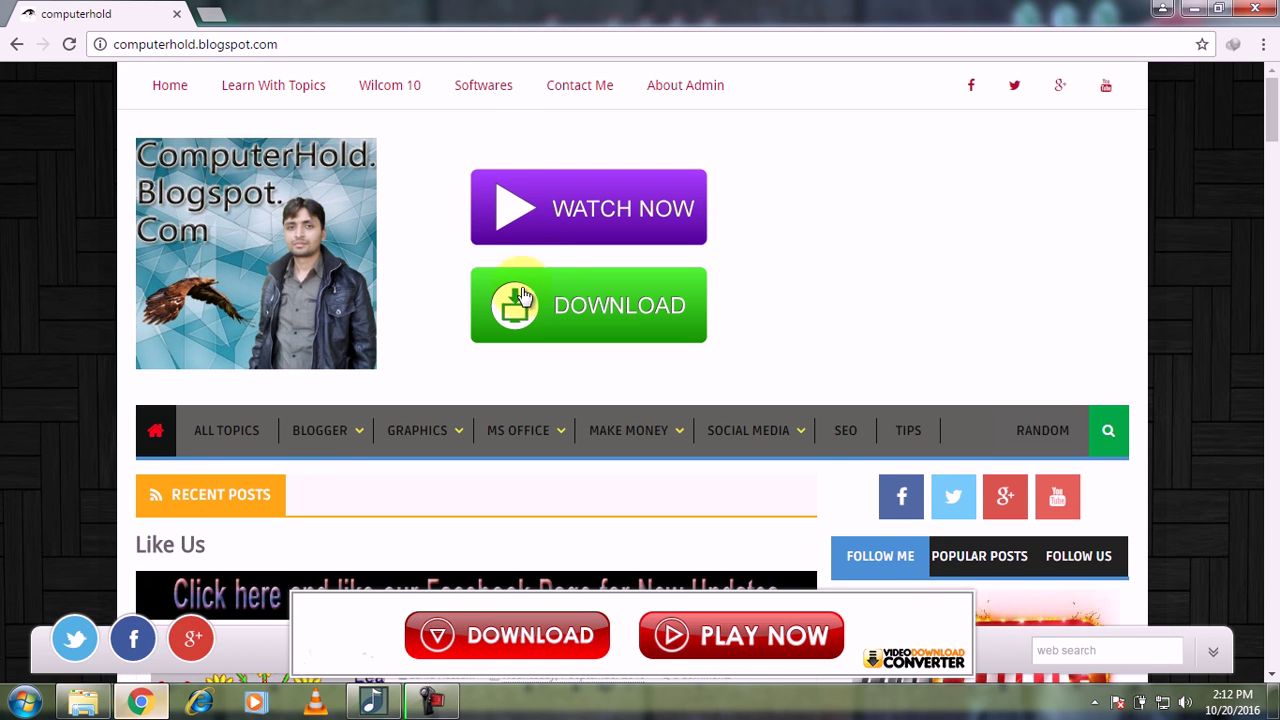
left_click(486, 88)
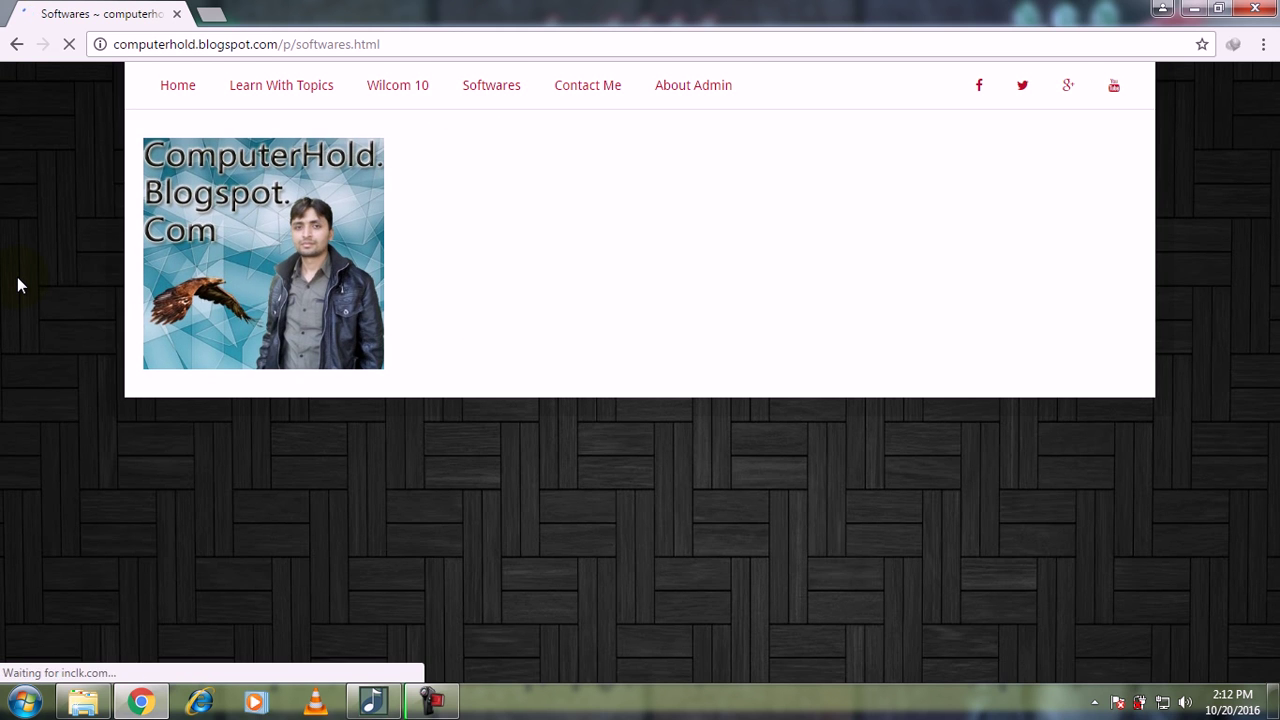
scroll(17, 285, "down", 2)
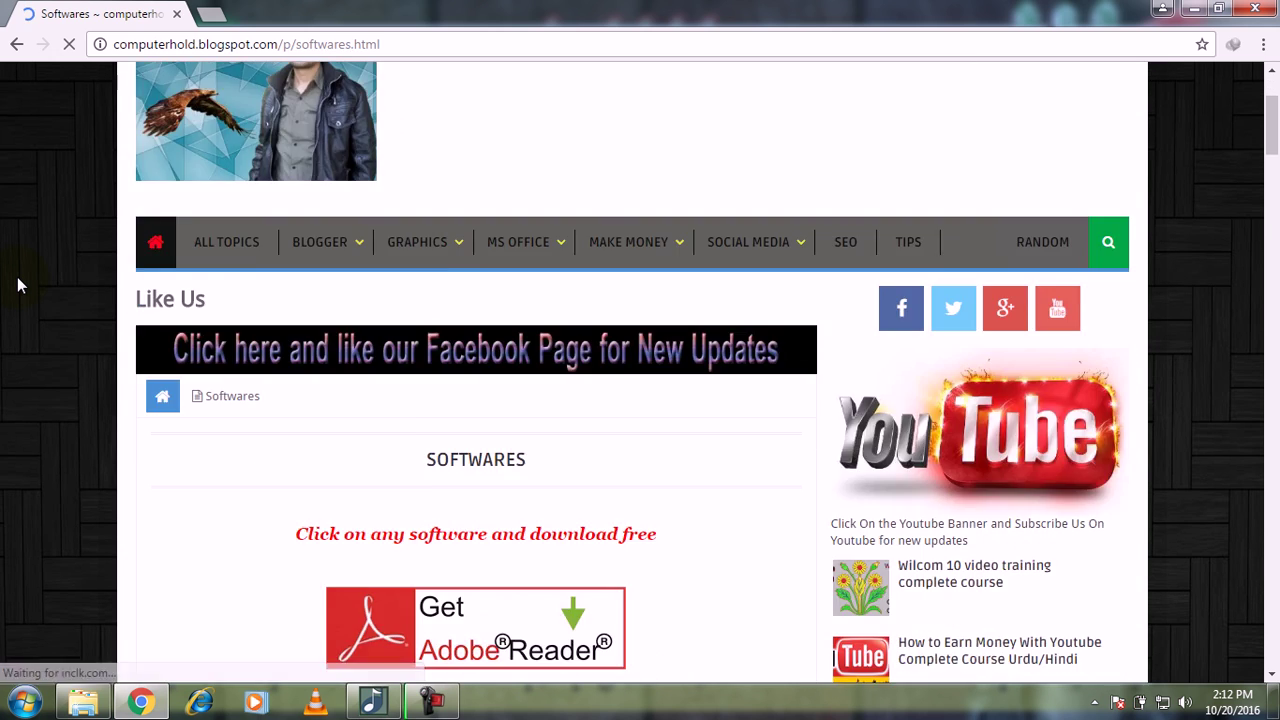
scroll(17, 285, "down", 4)
scroll(17, 280, "down", 5)
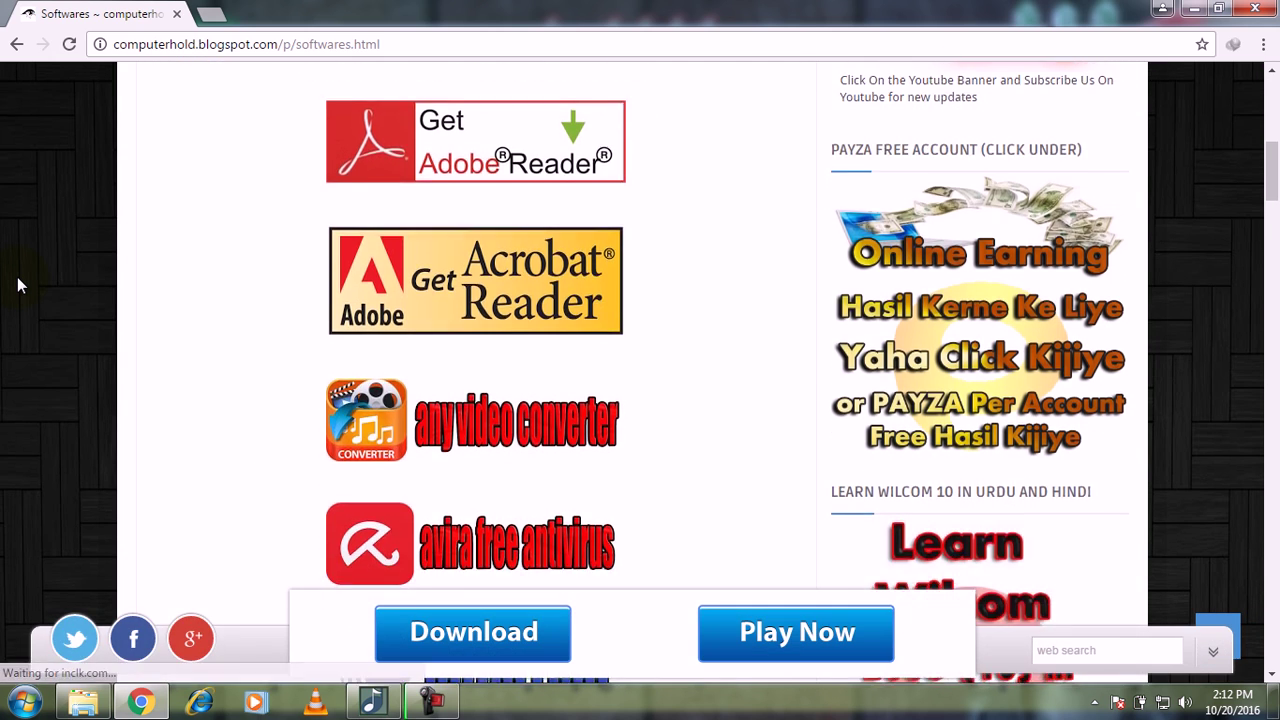
scroll(17, 285, "down", 2)
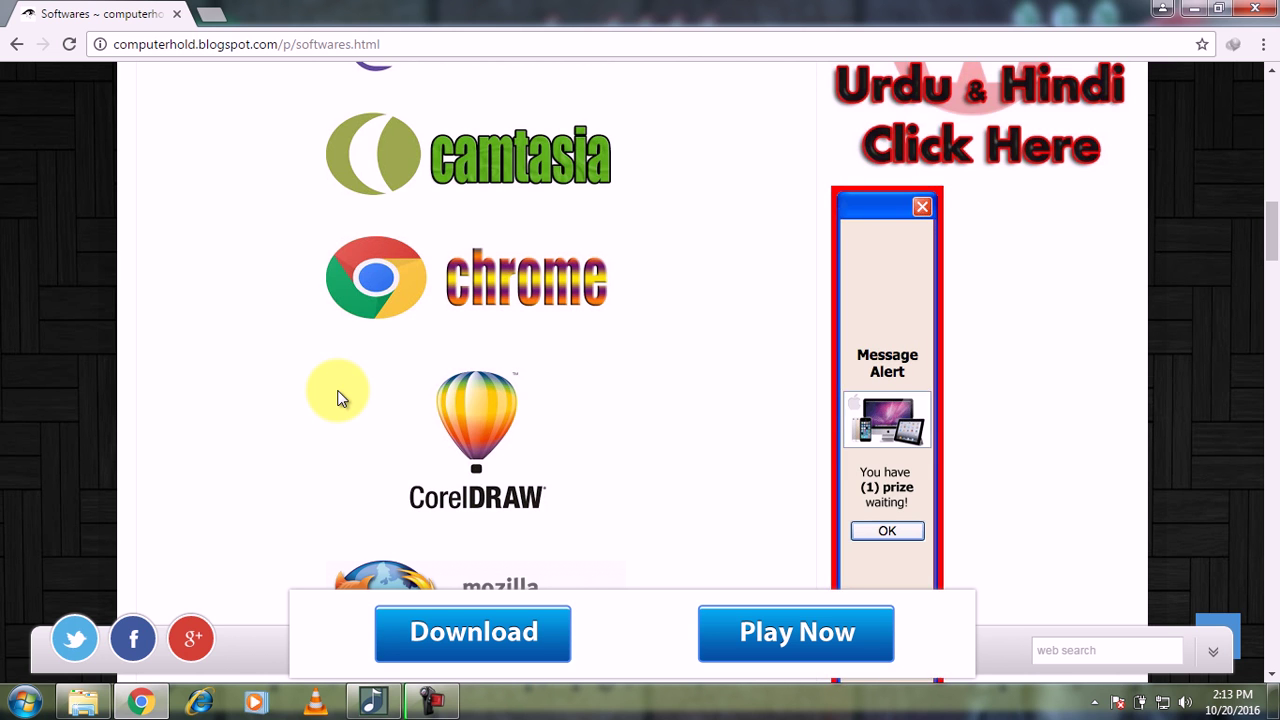
scroll(338, 398, "down", 3)
scroll(338, 398, "down", 4)
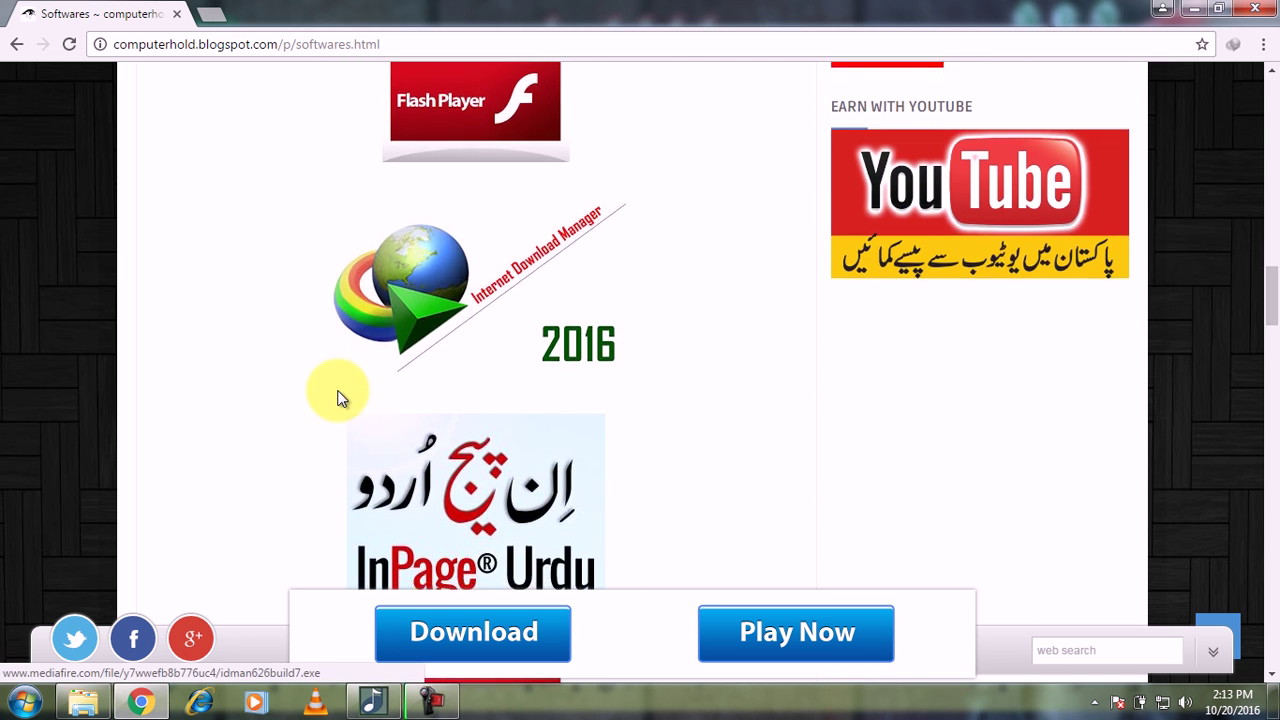
scroll(338, 398, "down", 1)
scroll(338, 398, "down", 5)
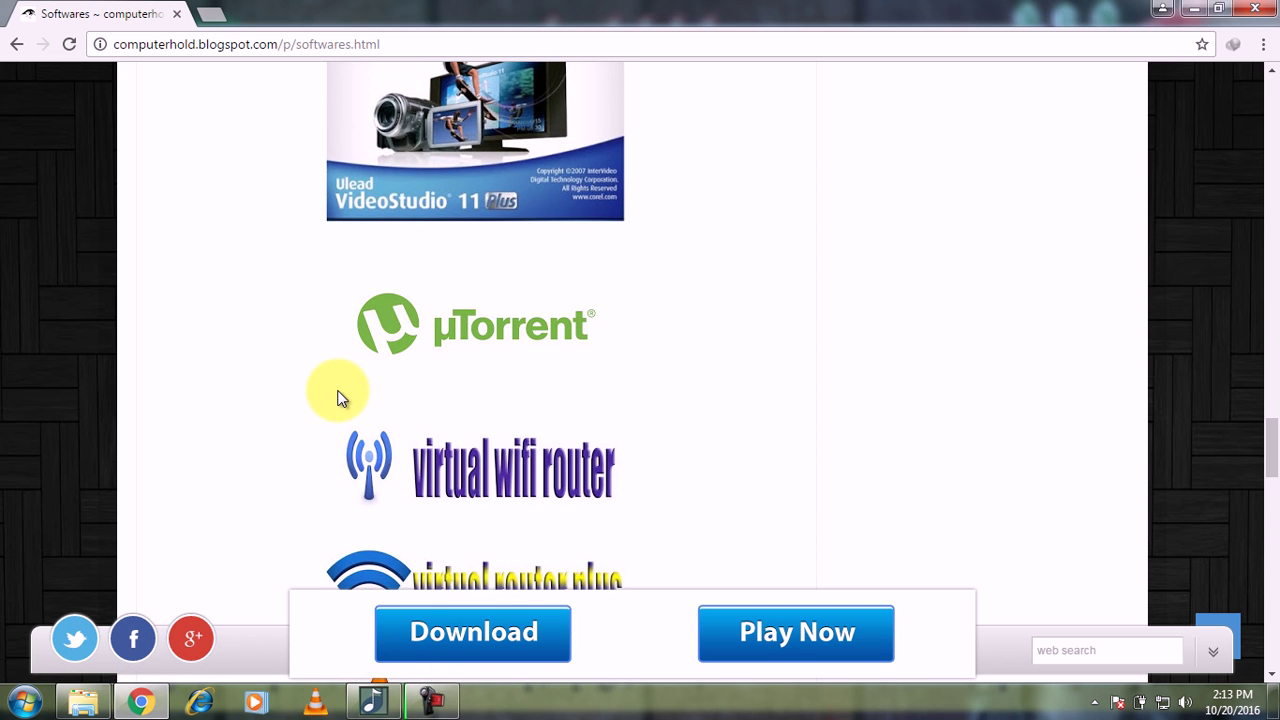
scroll(305, 412, "down", 1)
scroll(305, 412, "down", 5)
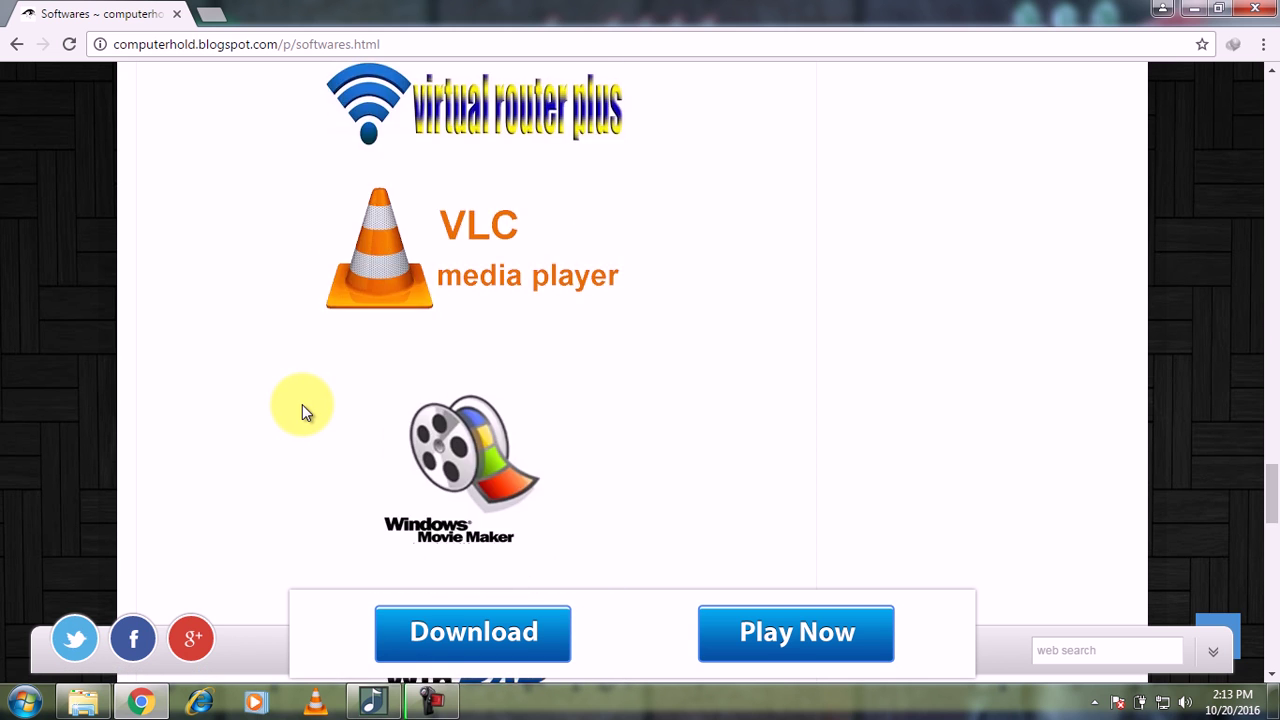
scroll(305, 412, "down", 1)
scroll(305, 412, "down", 5)
scroll(305, 412, "down", 2)
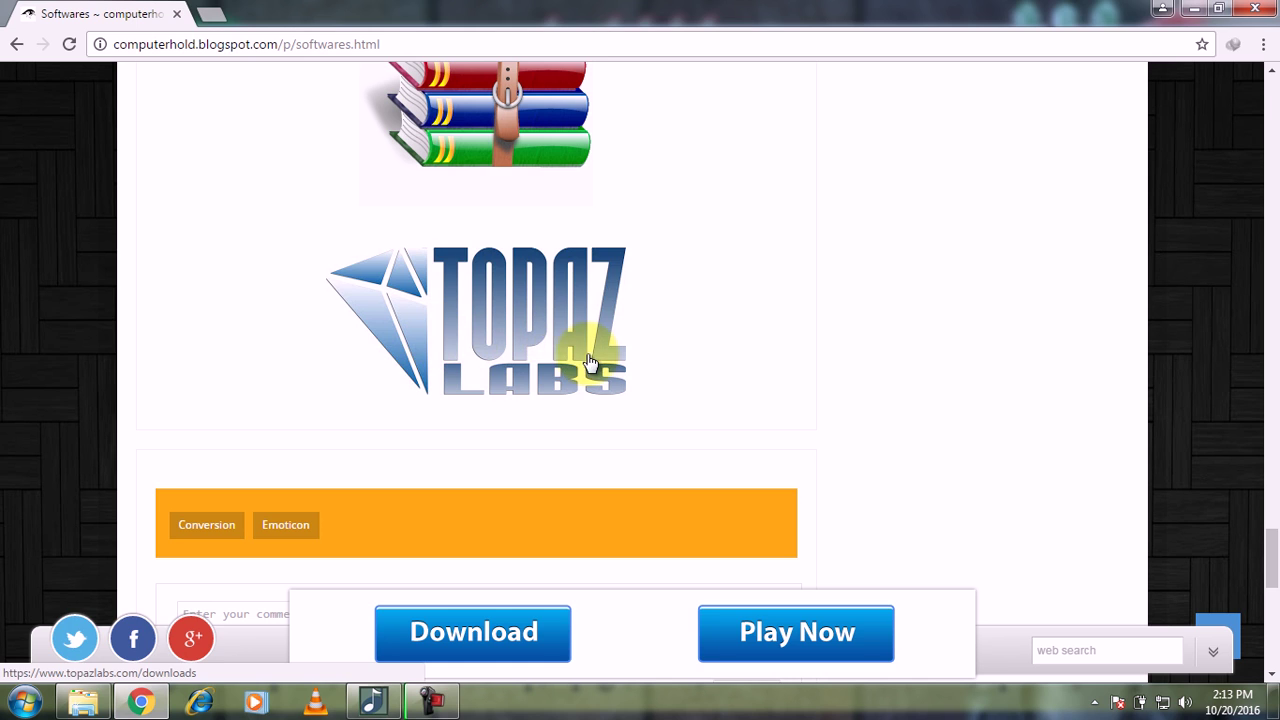
Follow the Topaz Labs download link and set the installer to save to the Desktop
left_click(493, 343)
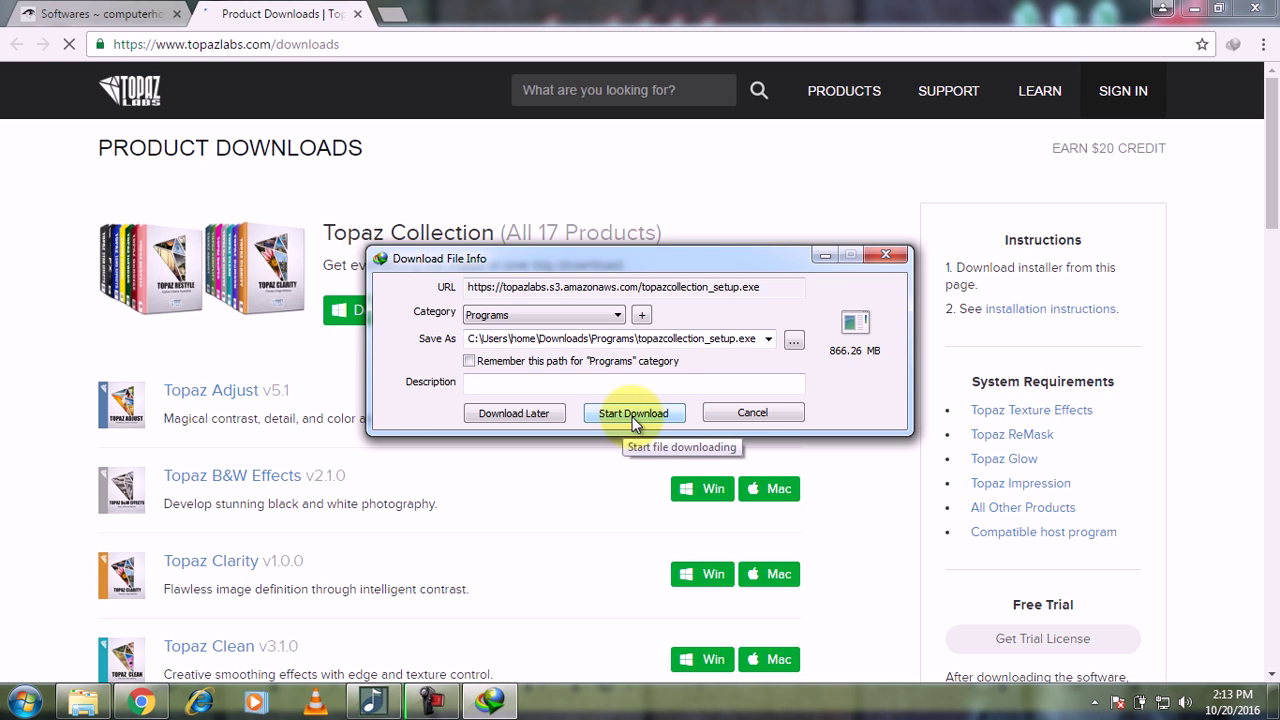
left_click(793, 341)
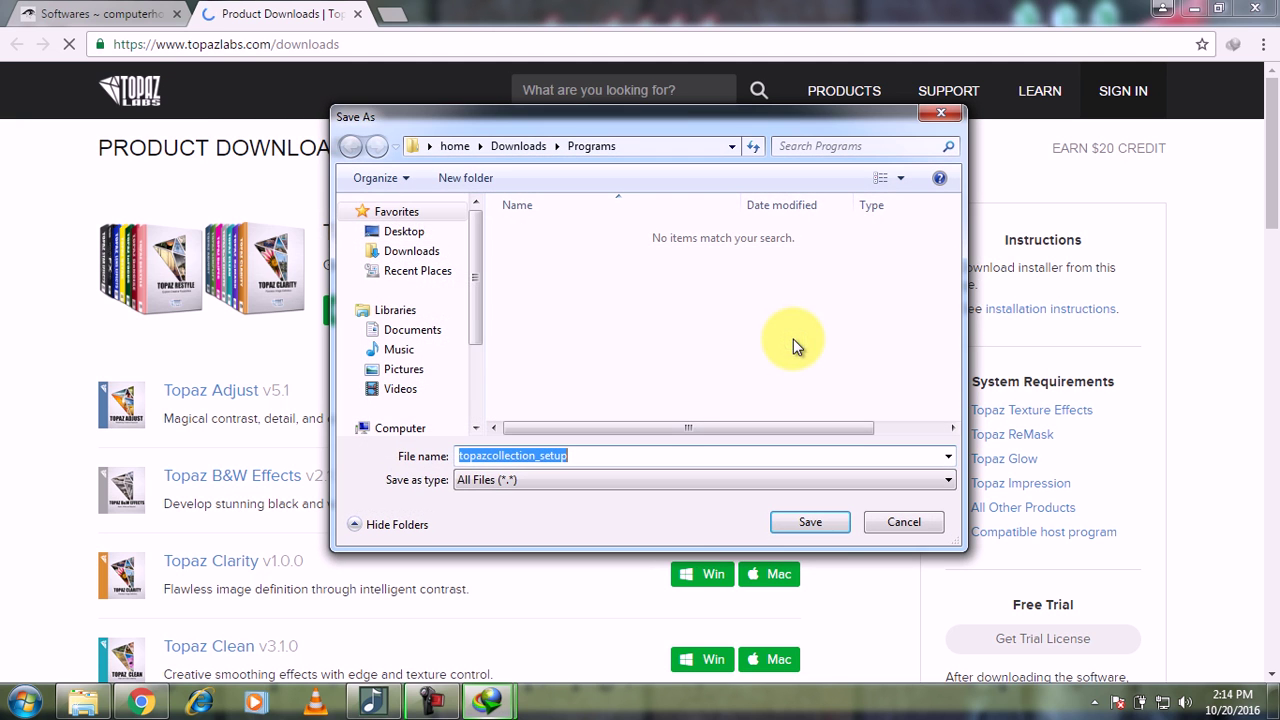
left_click(416, 236)
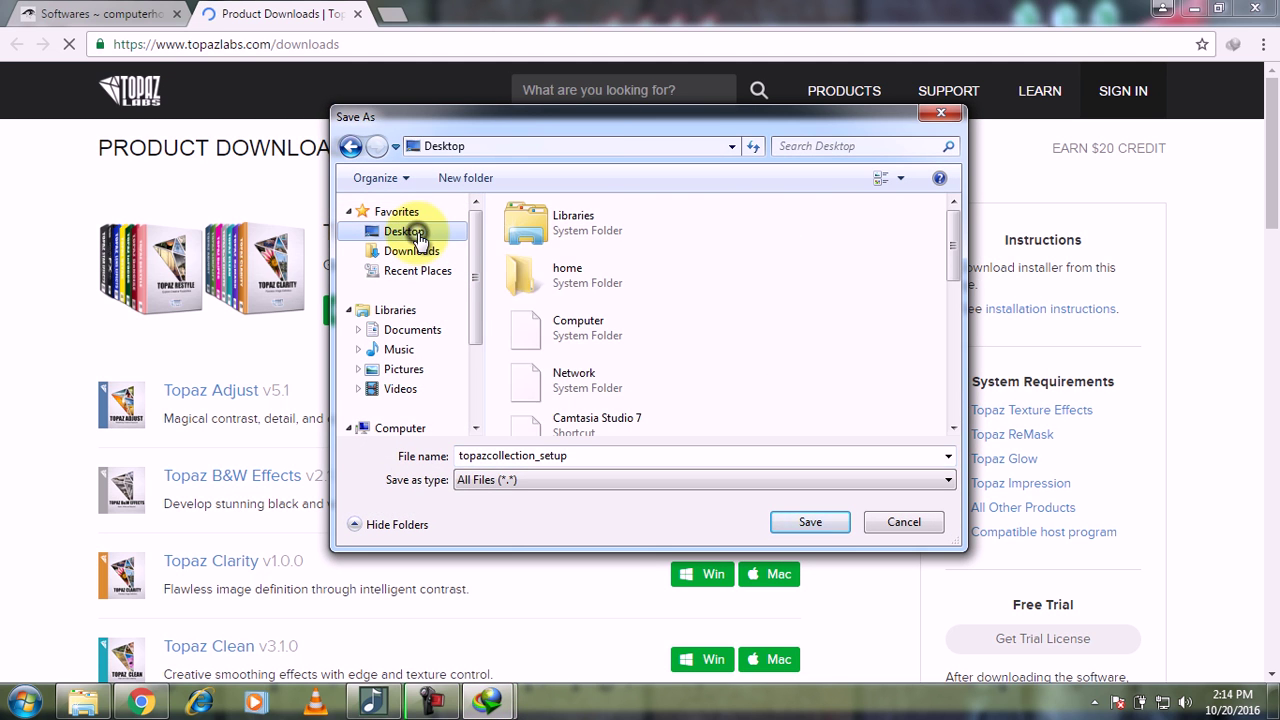
left_click(806, 520)
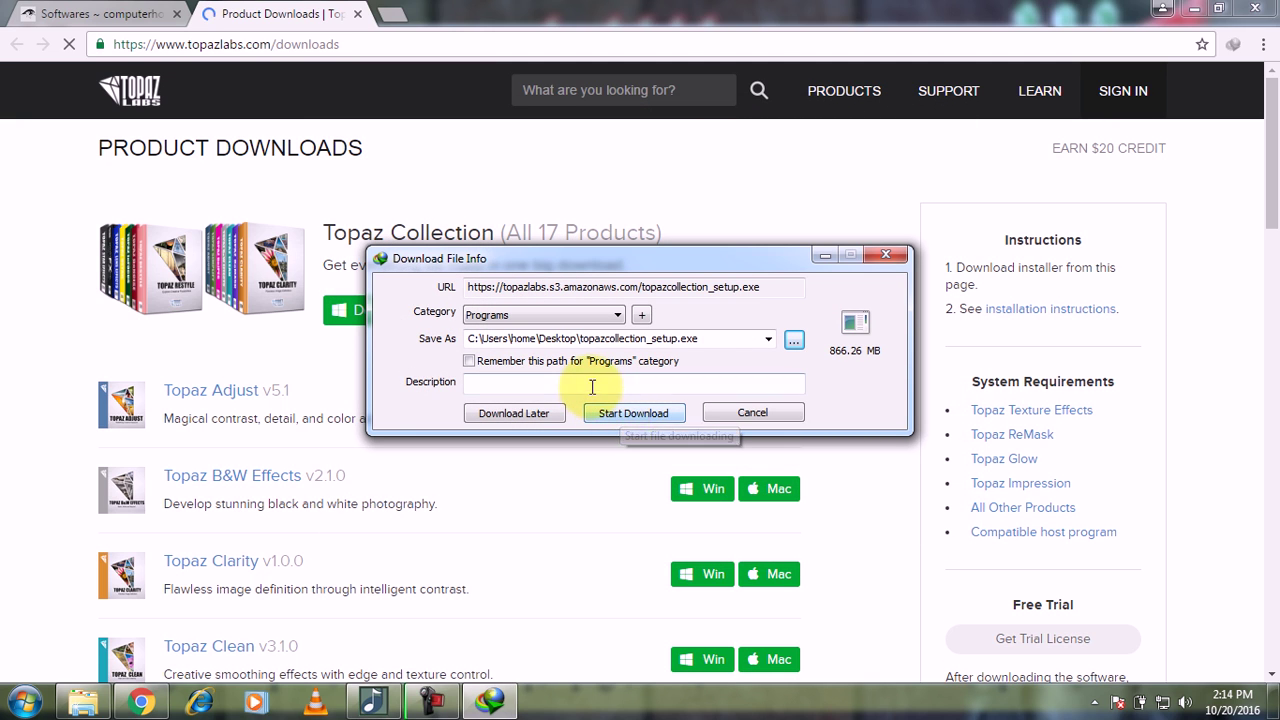
Cancel the Topaz collection download and return to the top of the computerhold Softwares tab
left_click(732, 414)
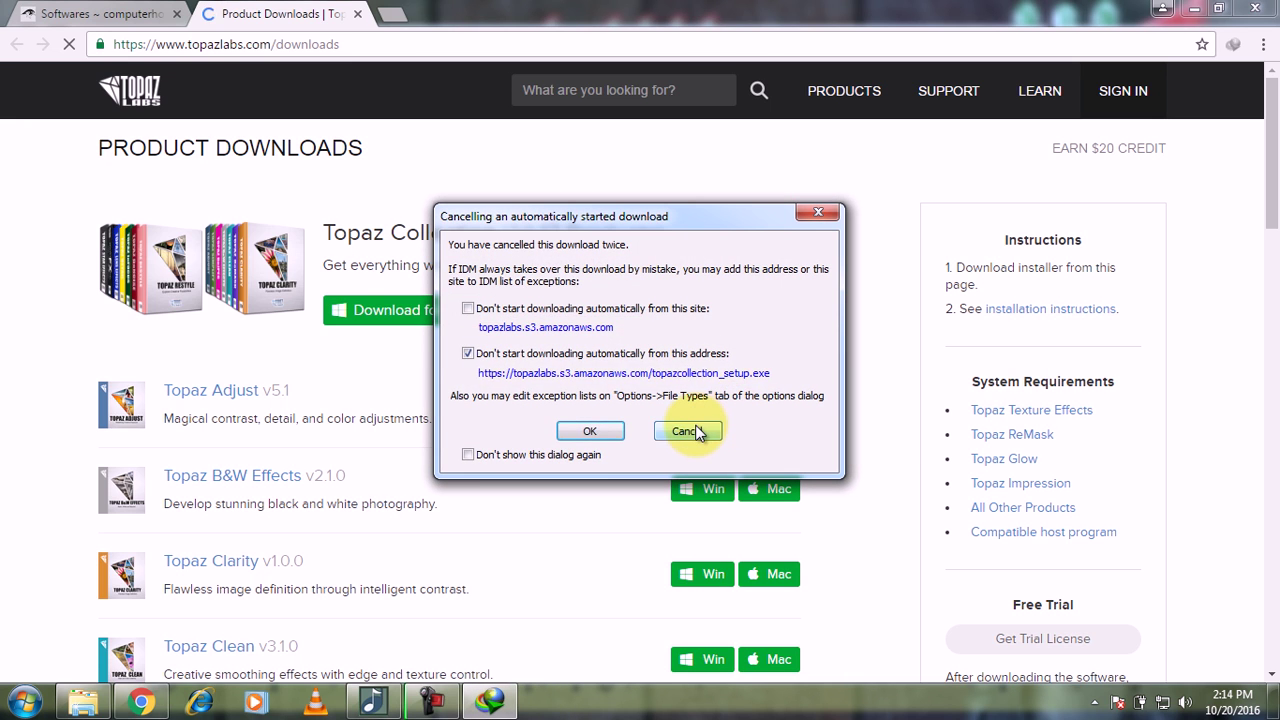
left_click(690, 431)
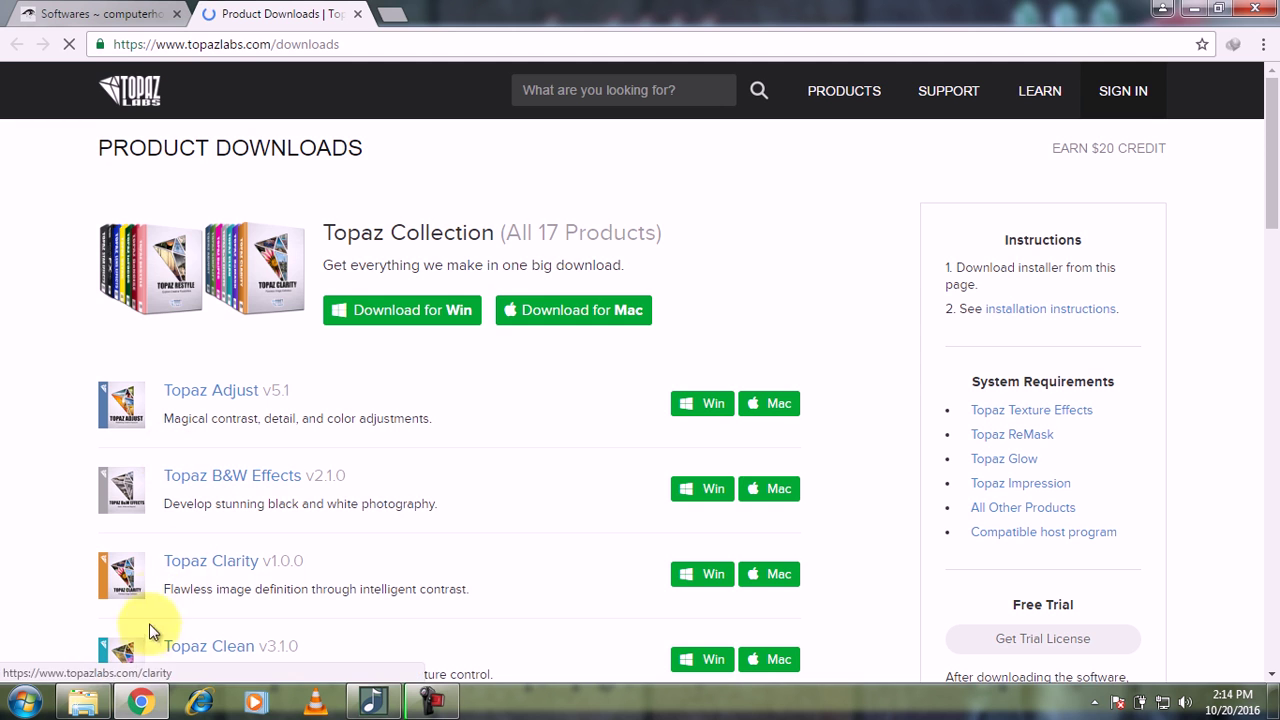
left_click(88, 8)
scroll(162, 269, "up", 10)
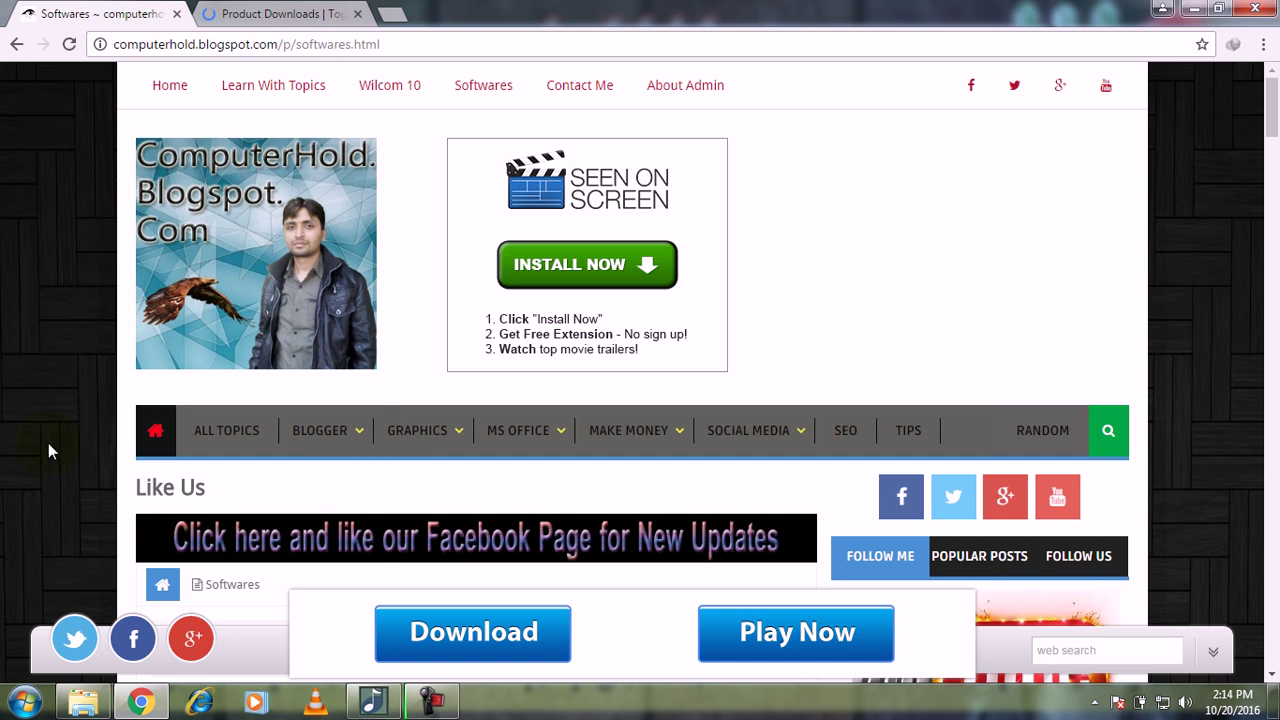
left_click(24, 701)
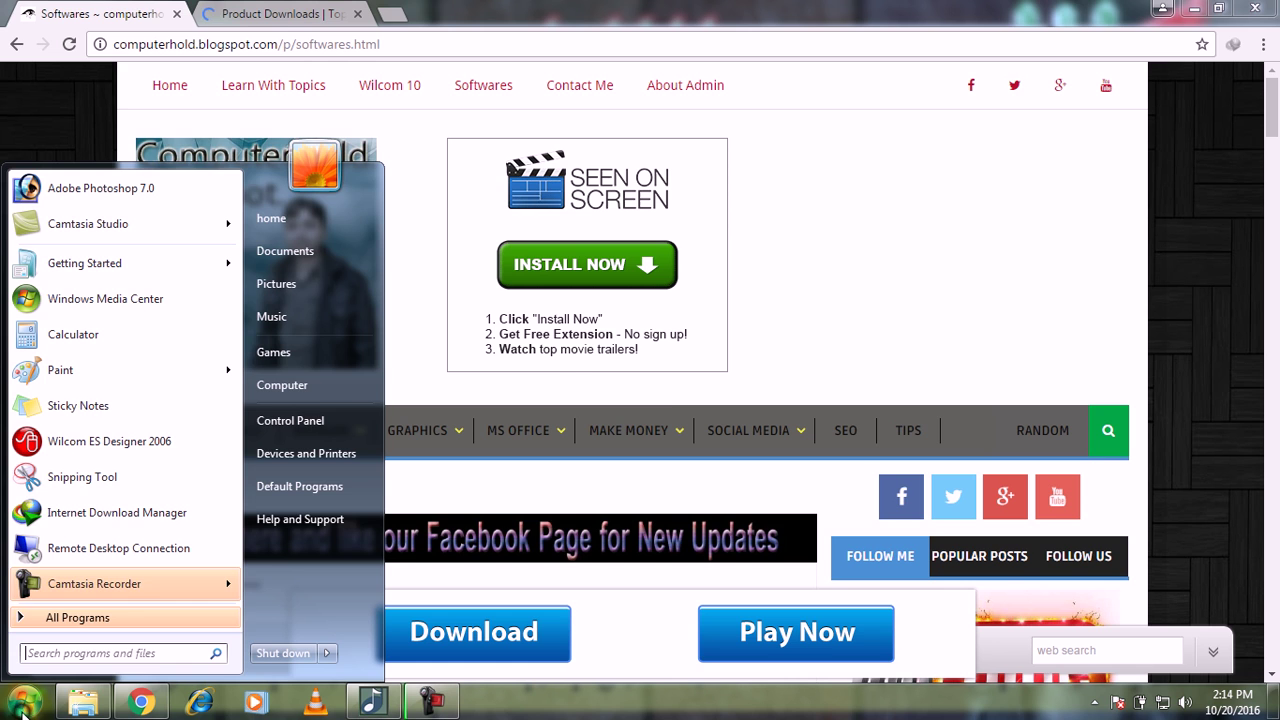
right_click(323, 389)
left_click(408, 548)
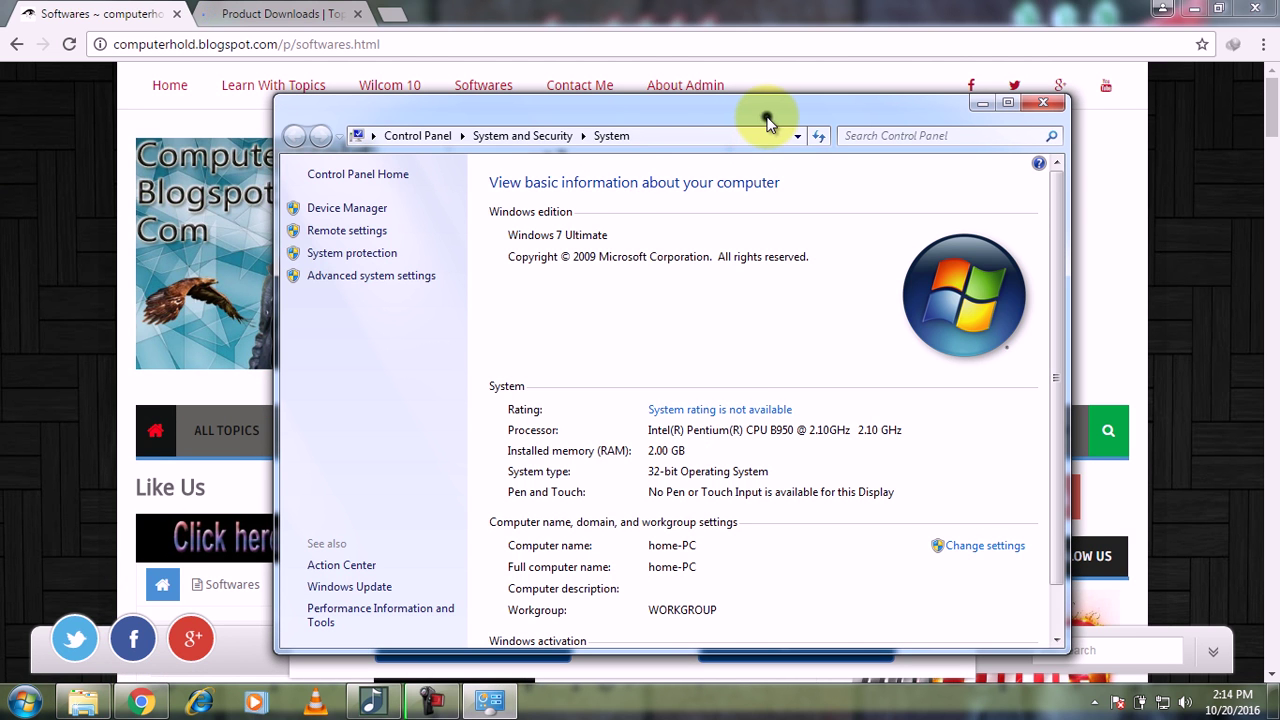
double_click(767, 120)
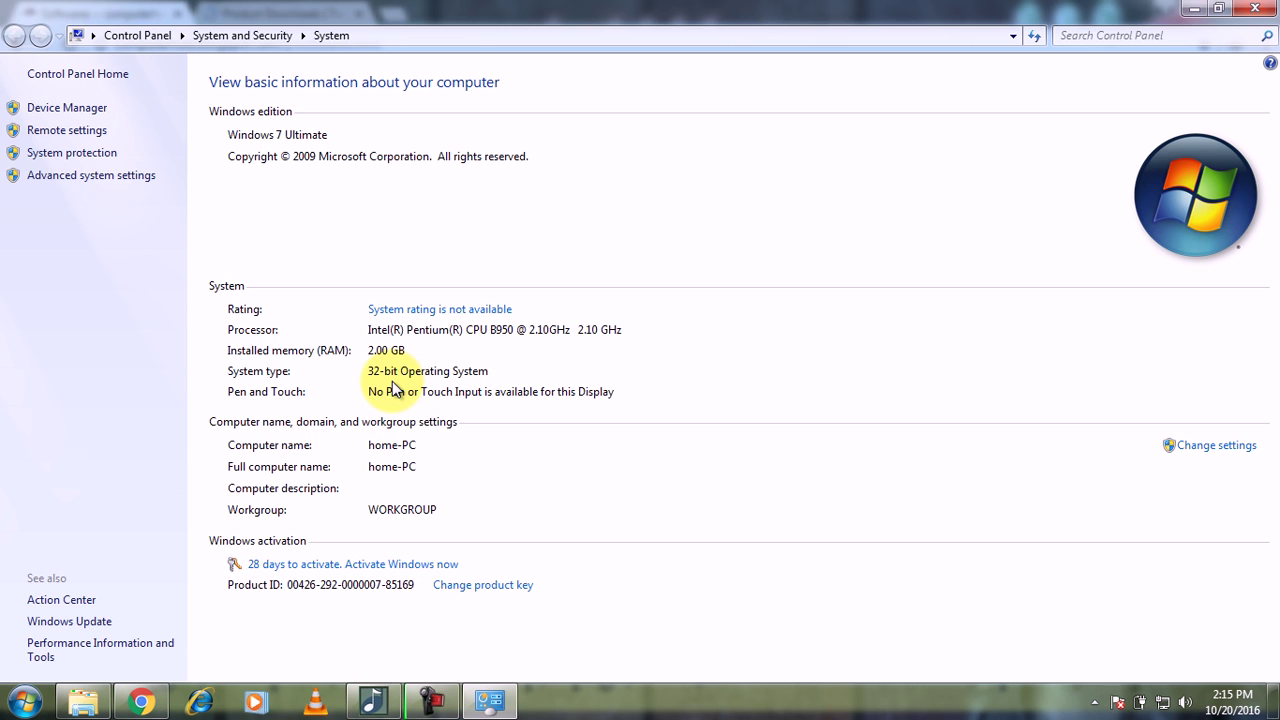
left_click(1254, 8)
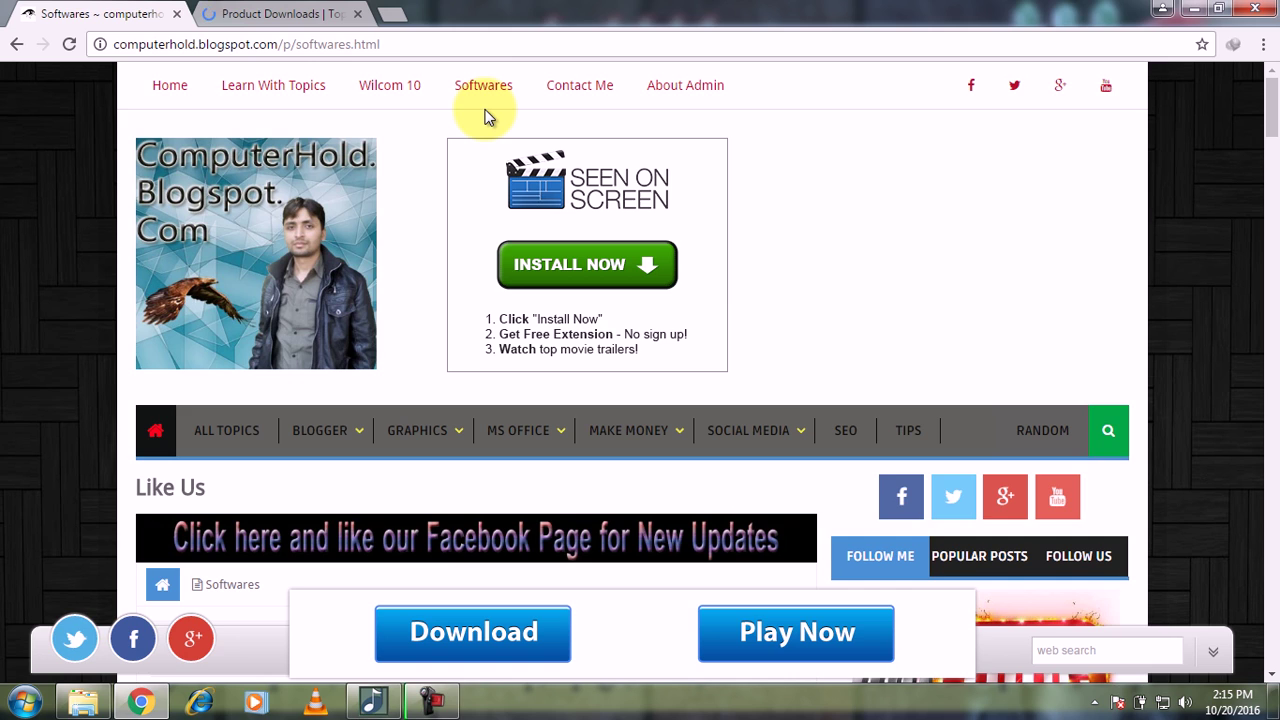
Close Chrome's Topaz Product Downloads tab
left_click(358, 14)
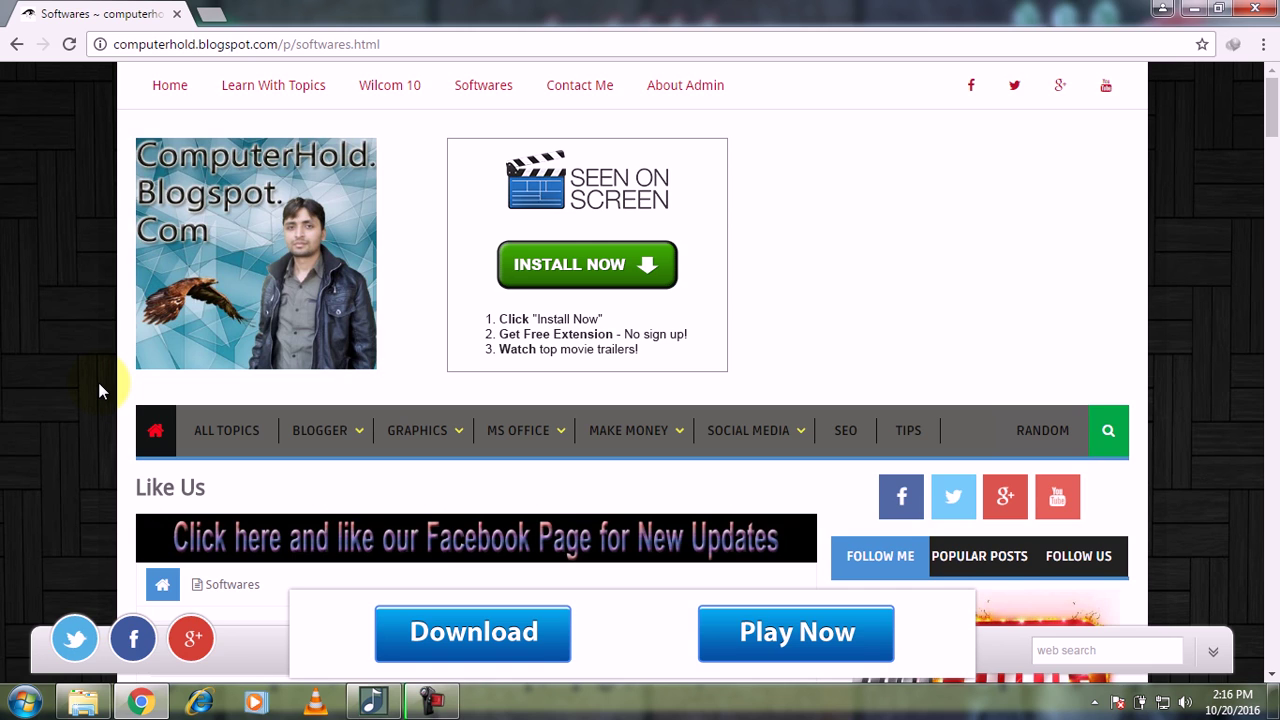
Minimize Chrome and Explorer, start Photoshop 7.0 from Start, and check the Filter menu for Topaz Labs
left_click(103, 708)
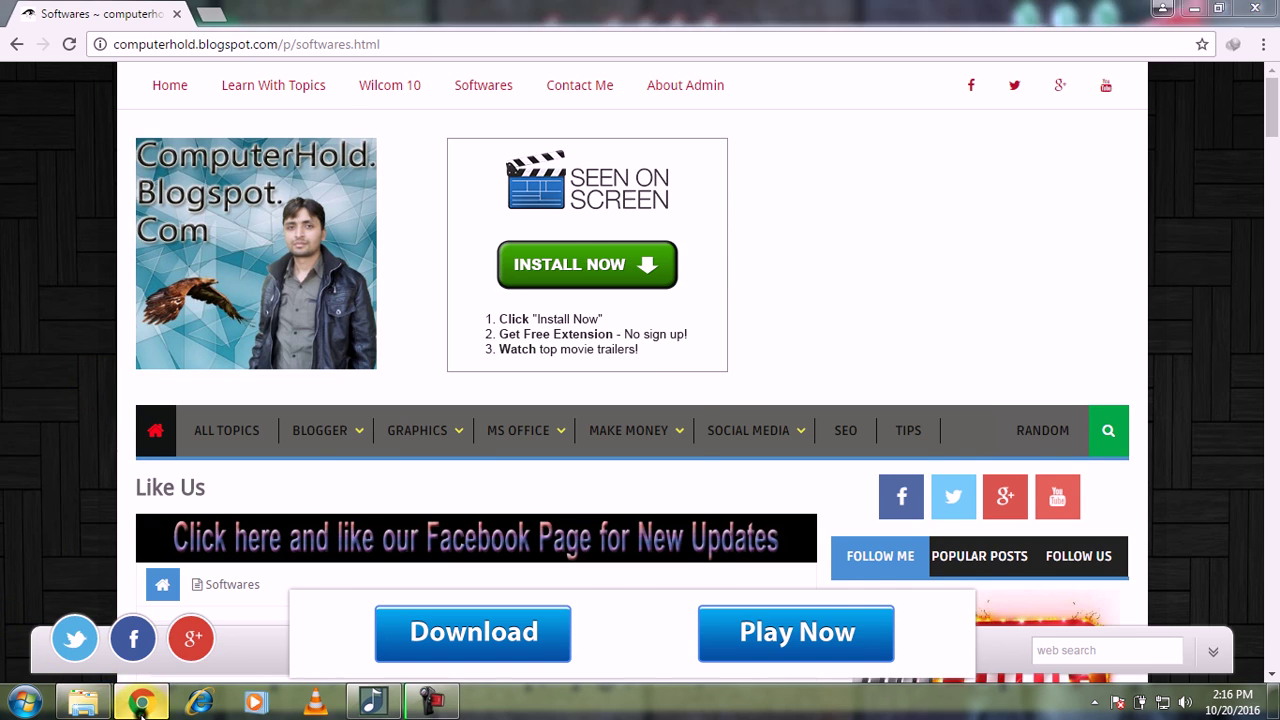
left_click(103, 708)
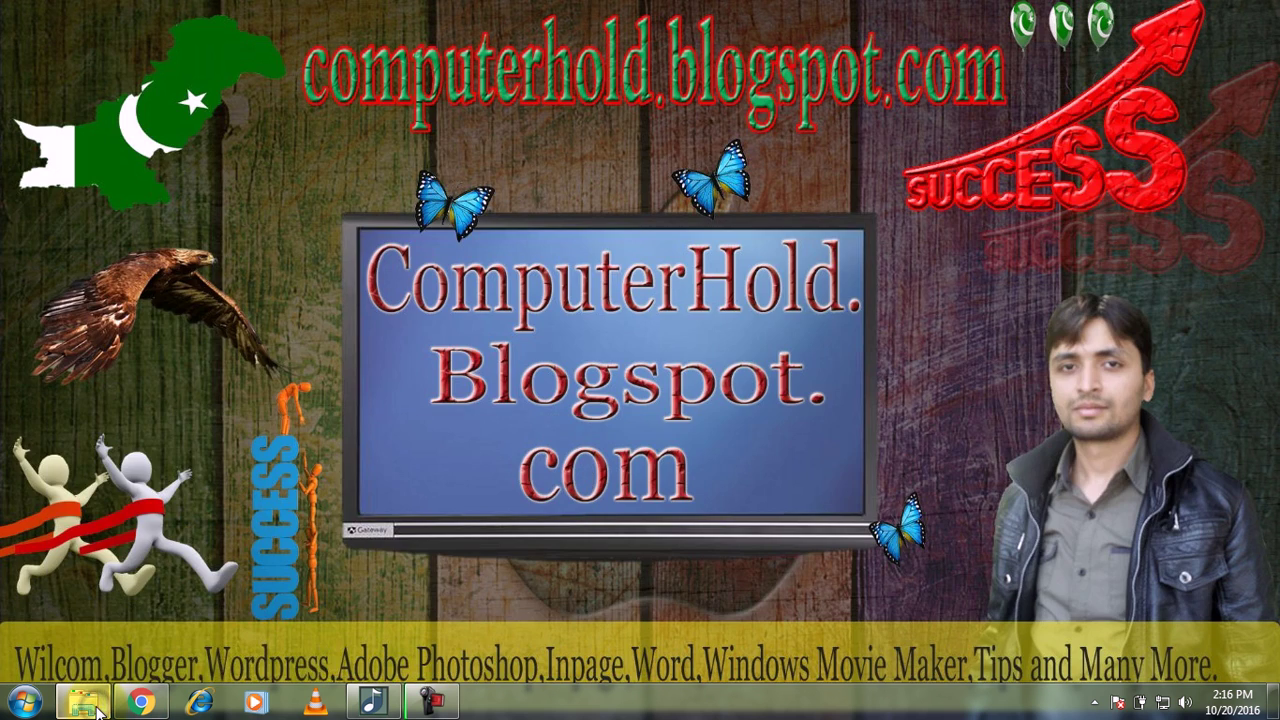
left_click(25, 705)
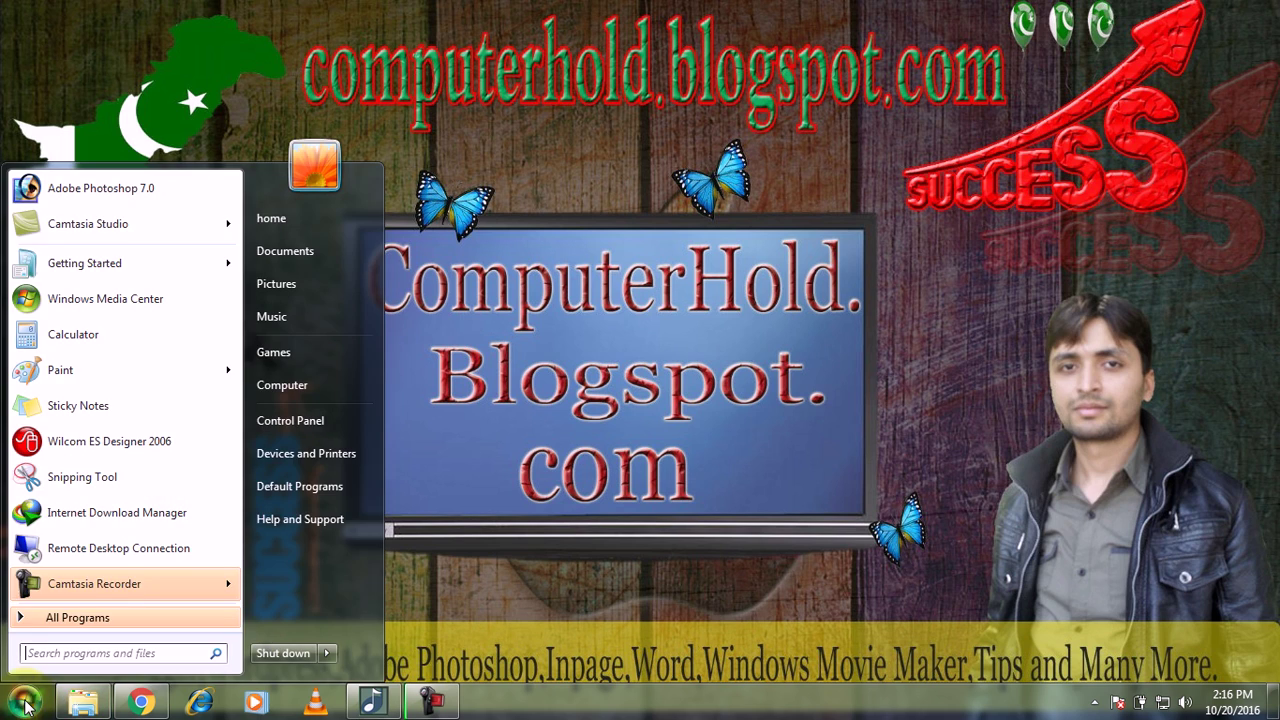
left_click(140, 190)
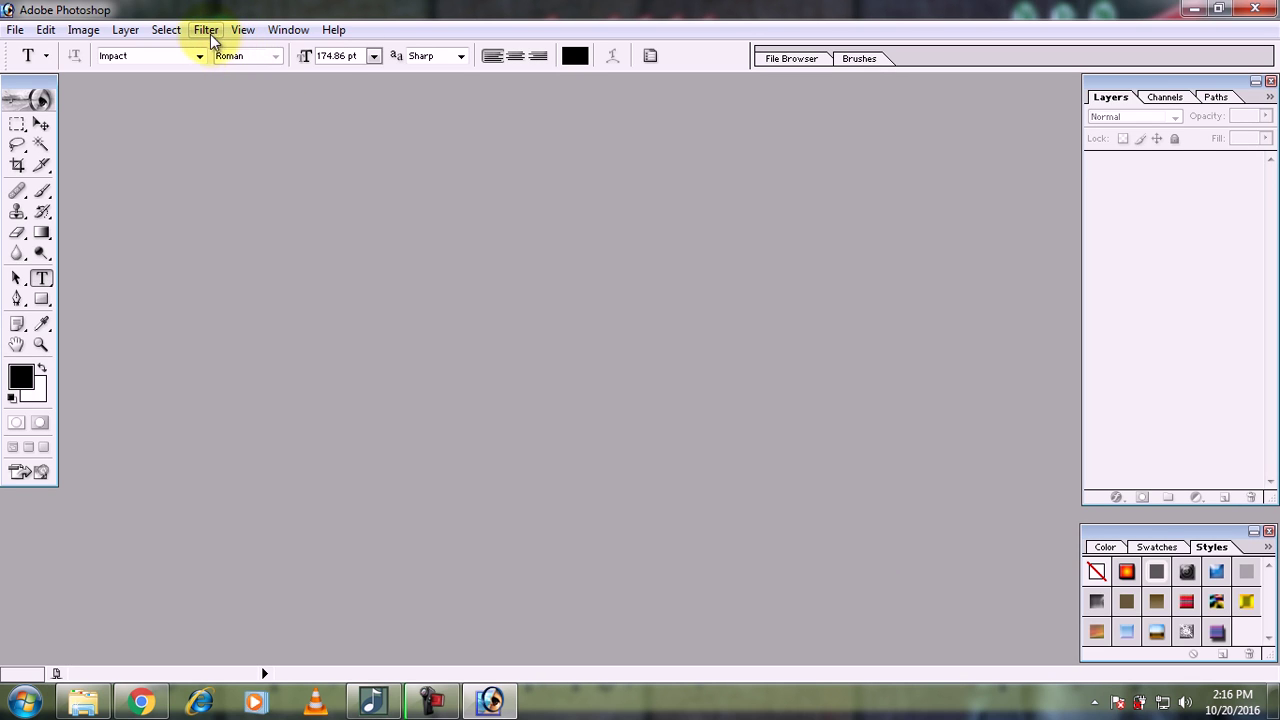
left_click(206, 30)
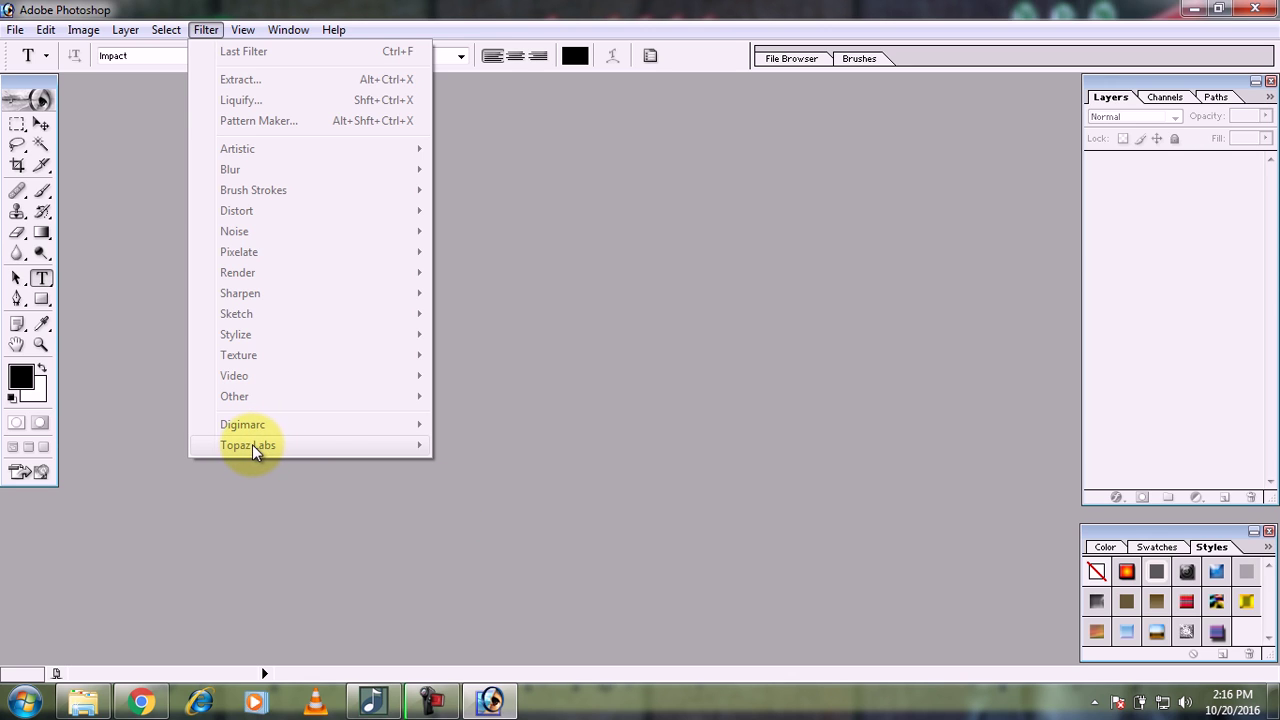
Close the Filter menu and browse Explorer to E:\Zahid Data\Pic\Test Pic For Adobe Photoshop
left_click(366, 520)
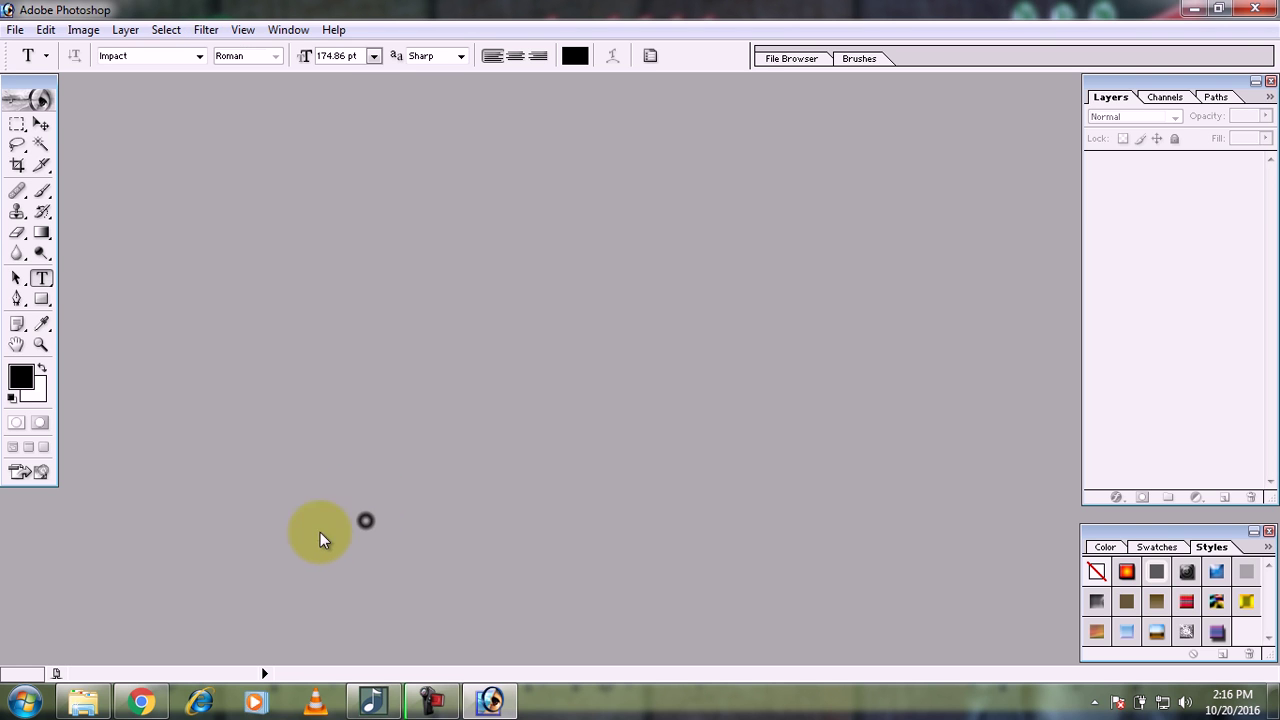
left_click(82, 703)
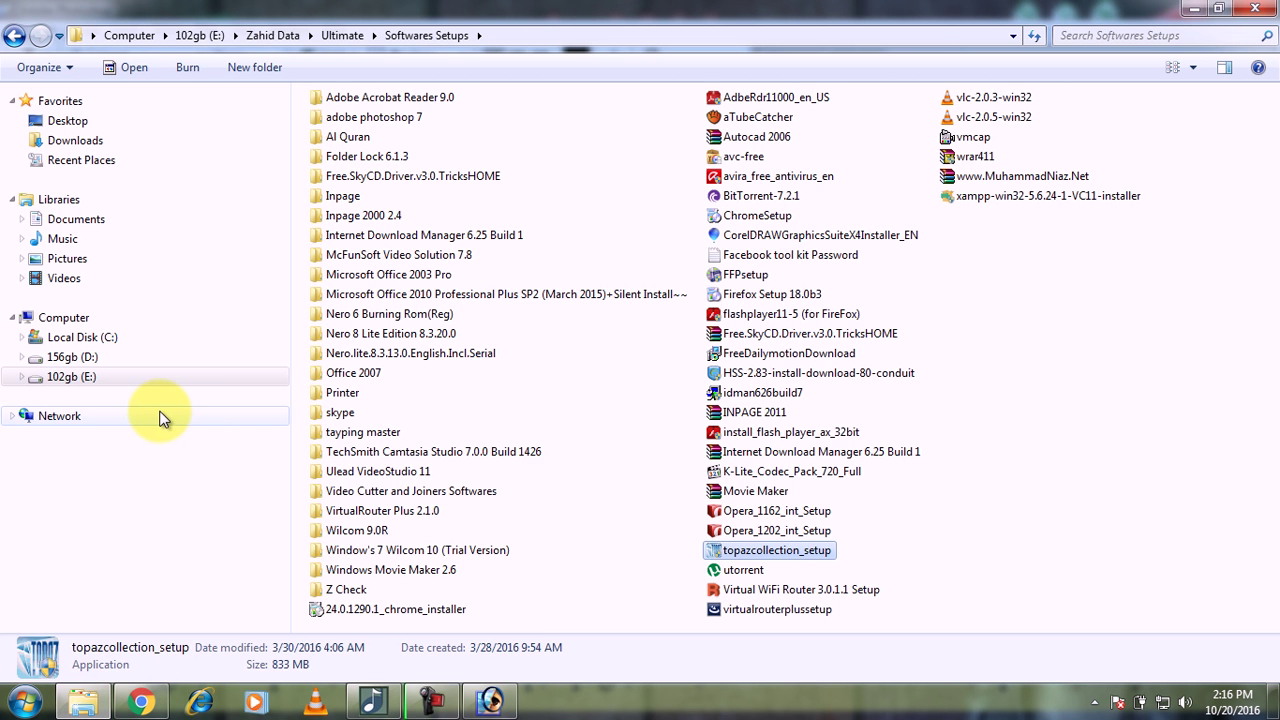
left_click(72, 377)
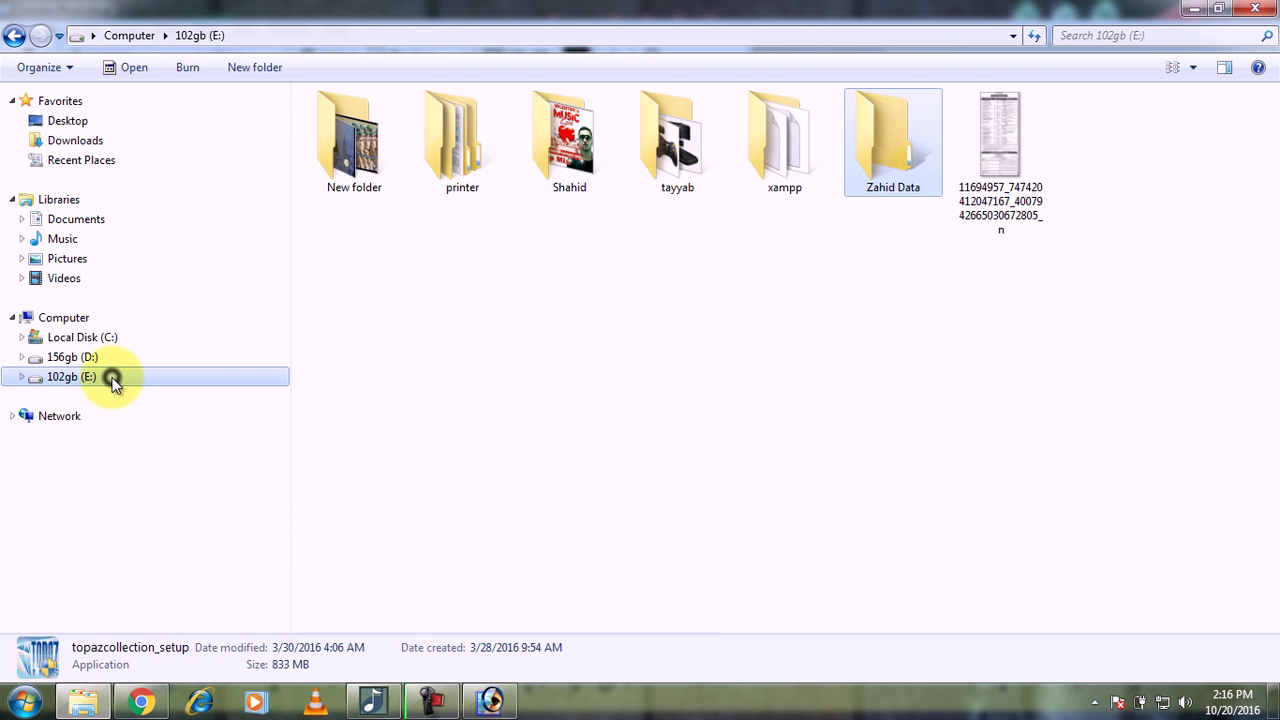
double_click(893, 160)
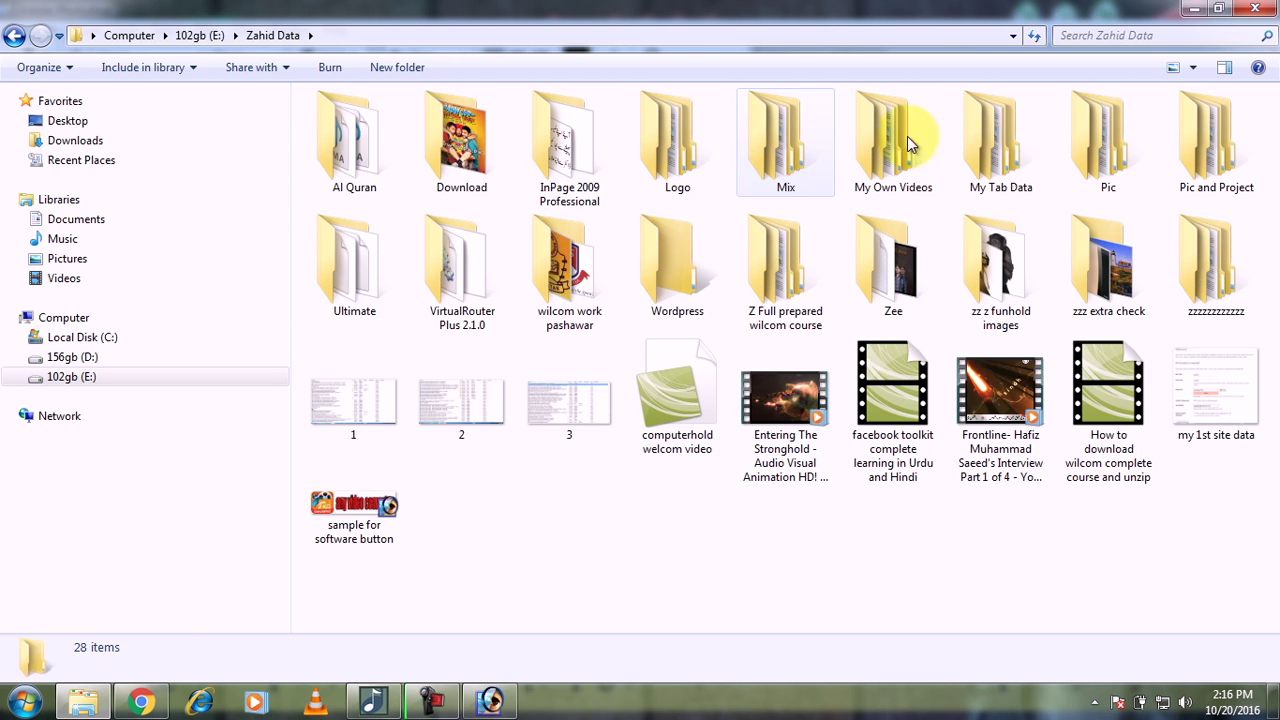
double_click(1146, 147)
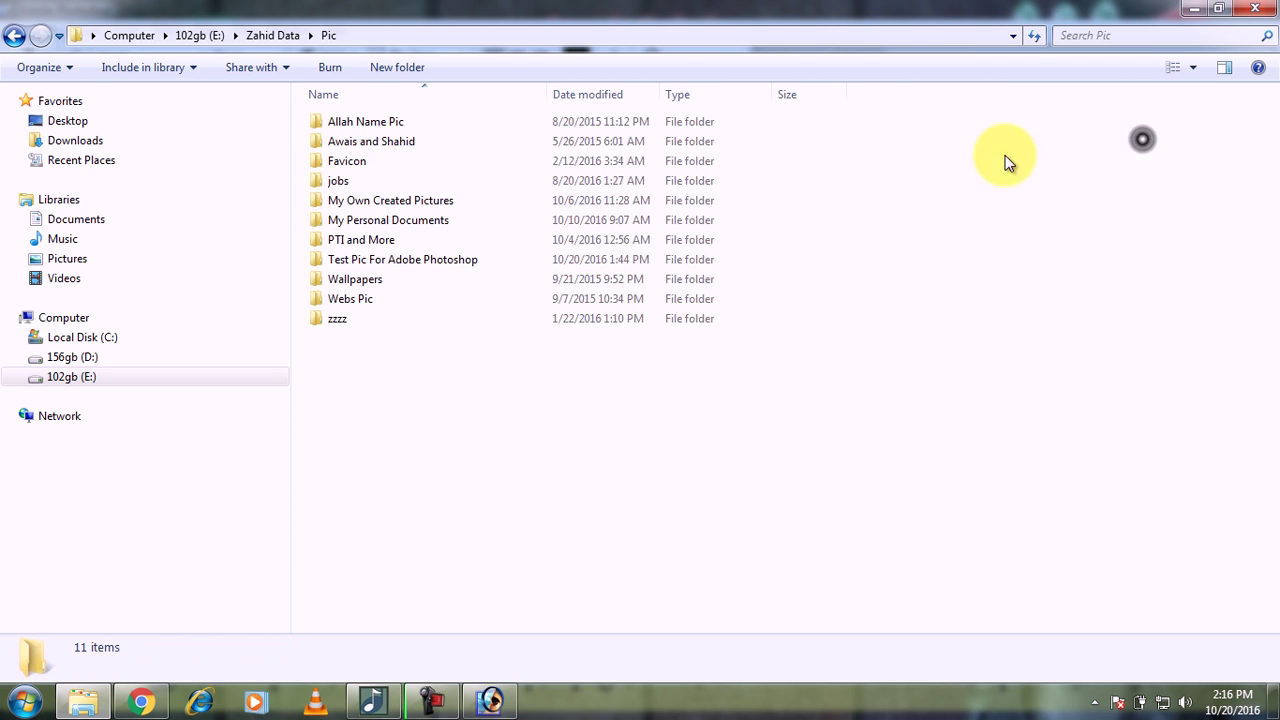
double_click(479, 256)
double_click(387, 151)
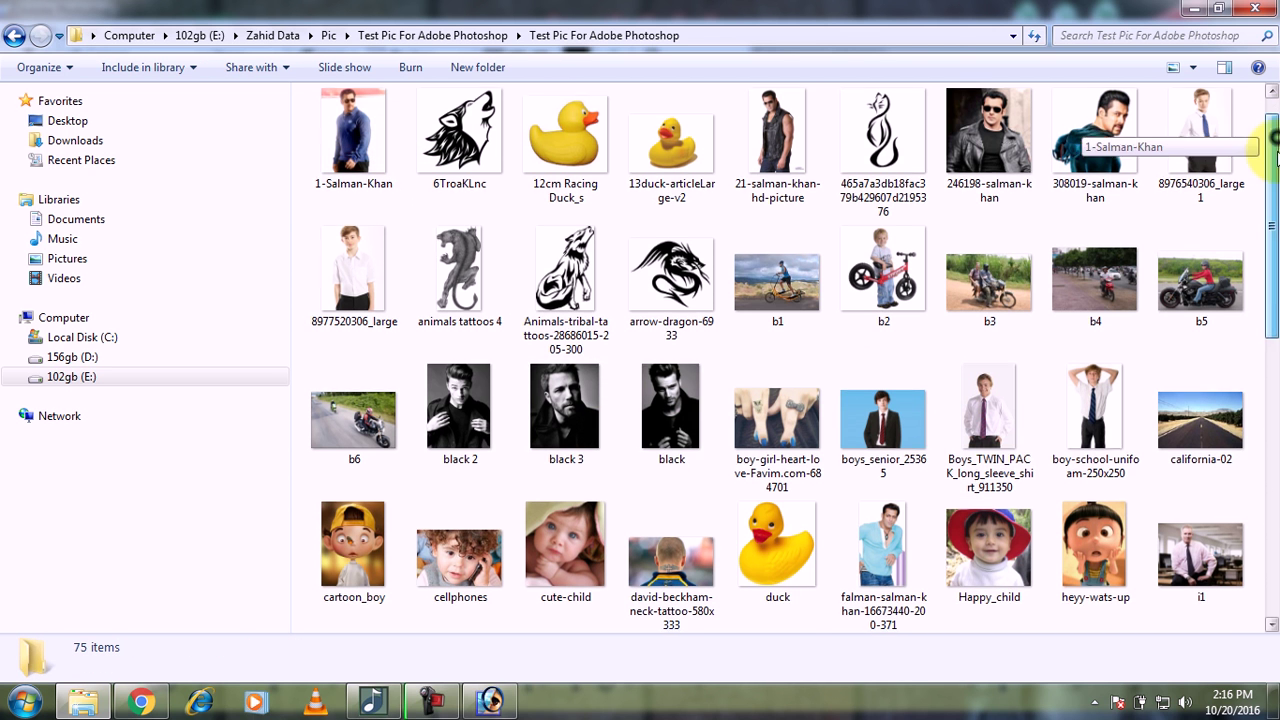
Select the Happy_child photo and drag it onto Photoshop to open it
left_click_drag(1271, 150, 1272, 392)
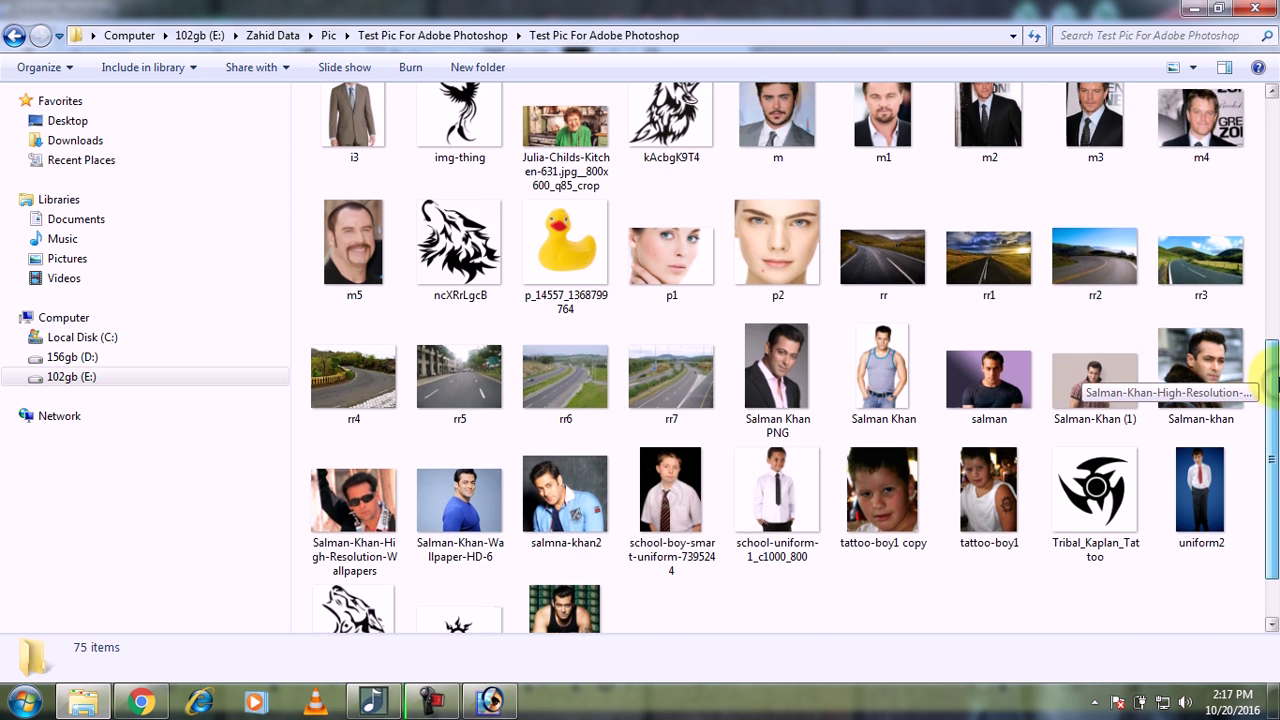
left_click_drag(1276, 390, 1272, 242)
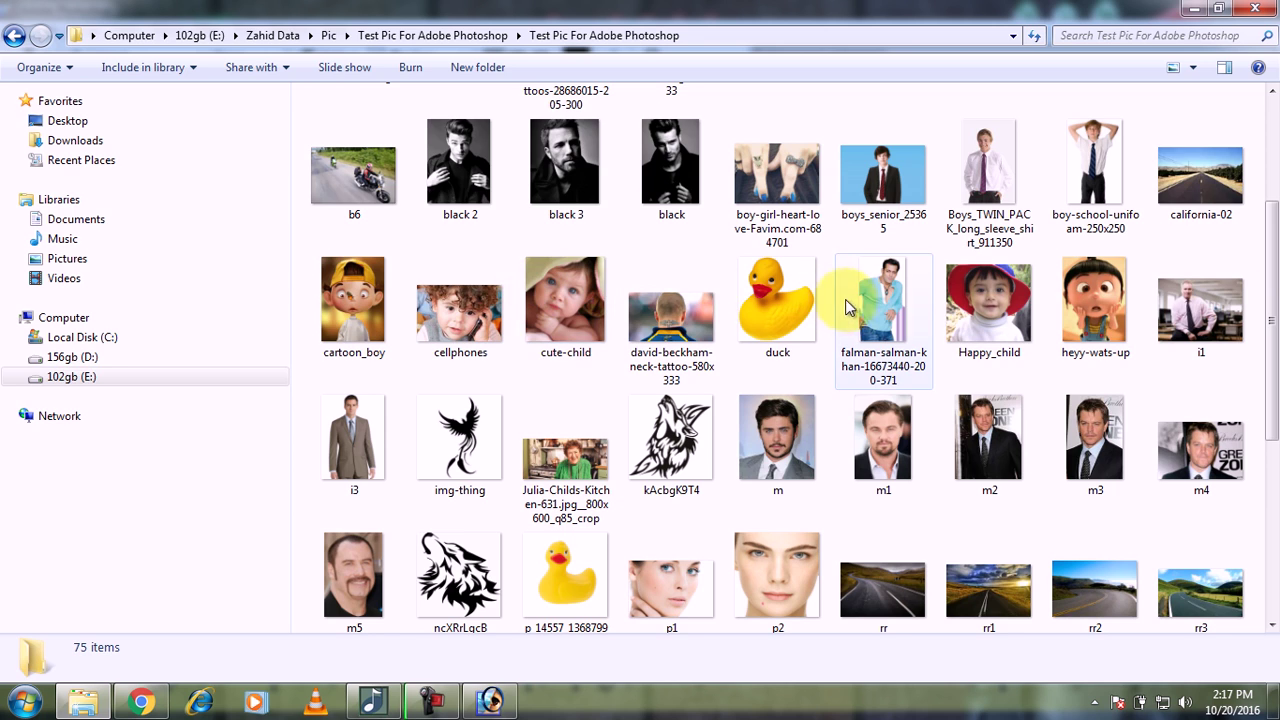
left_click(952, 314)
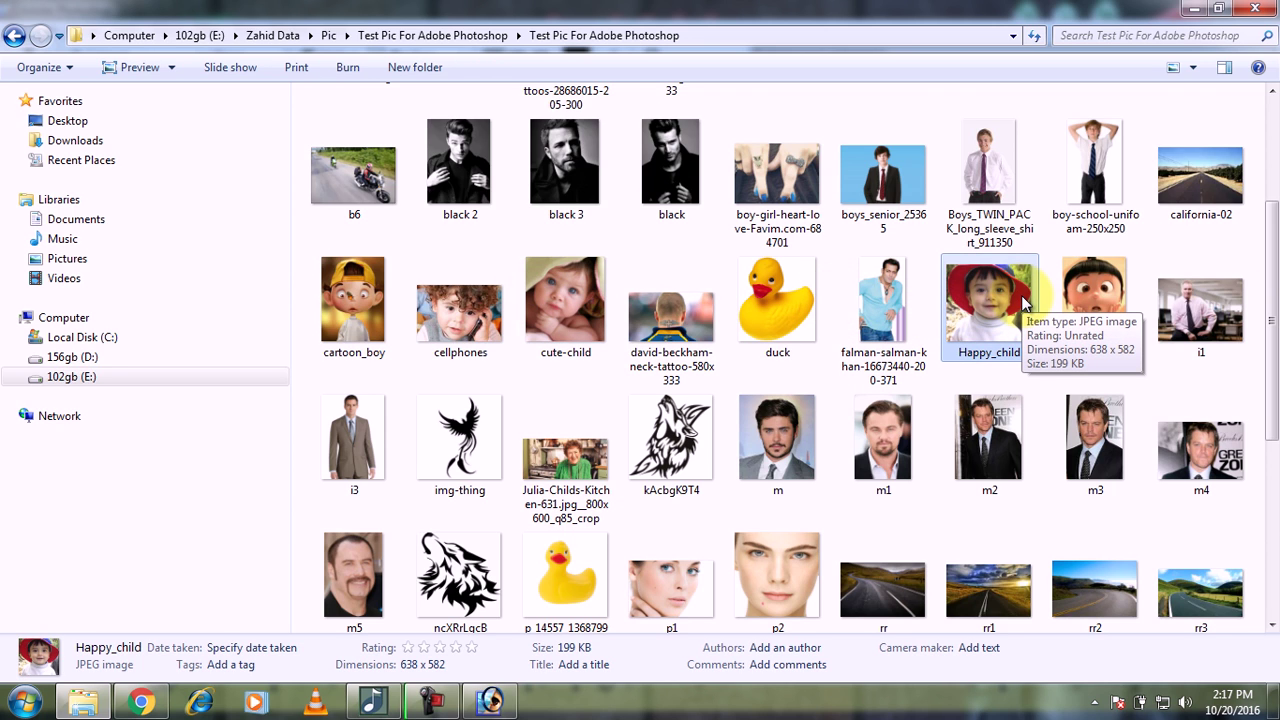
mouse_move(1022, 302)
left_mouse_down()
mouse_move(527, 621)
mouse_move(628, 418)
left_mouse_up()
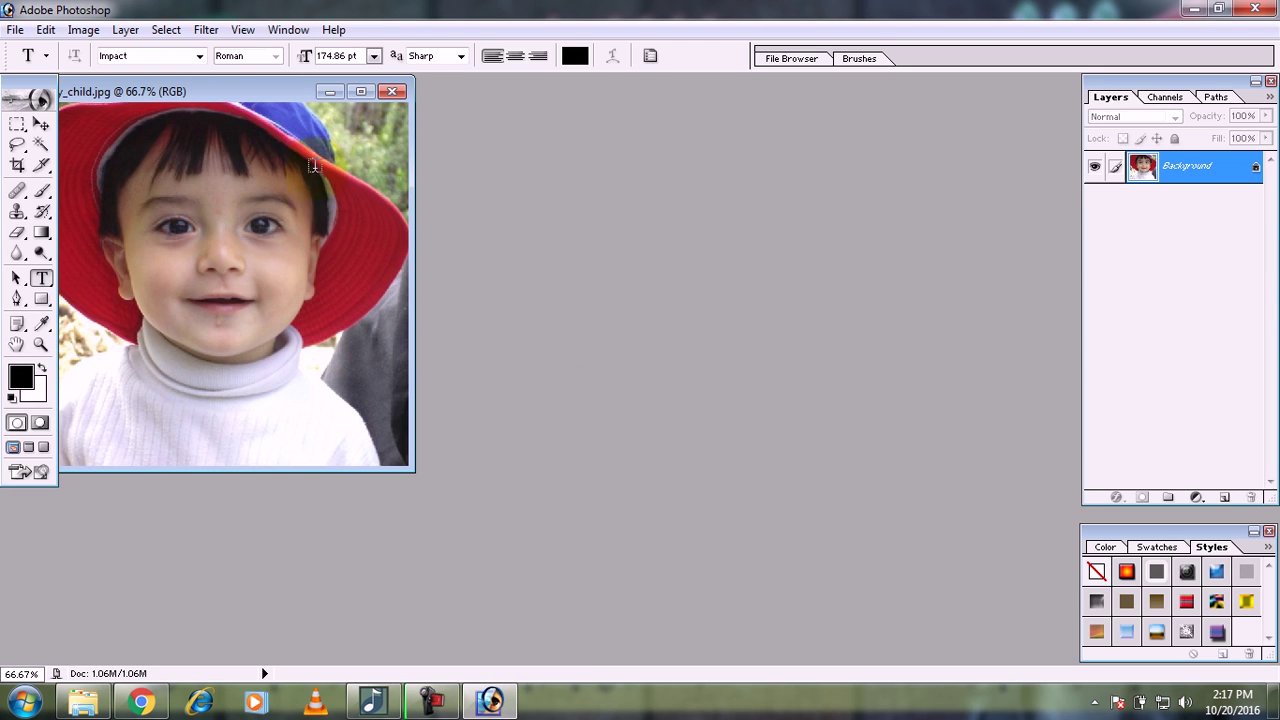
Maximize the photo, duplicate Background as Background copy, hide the original, and open the Filter menu
left_click(363, 93)
right_click(1188, 158)
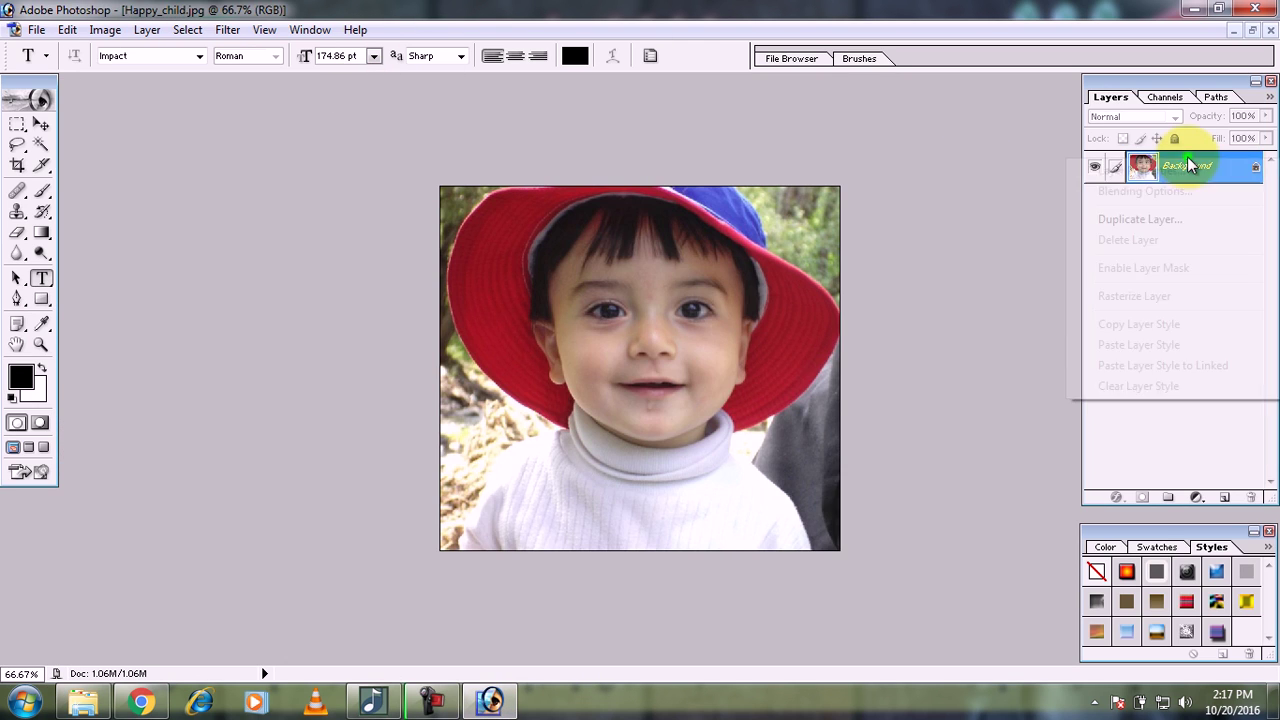
left_click(1148, 218)
key("Return")
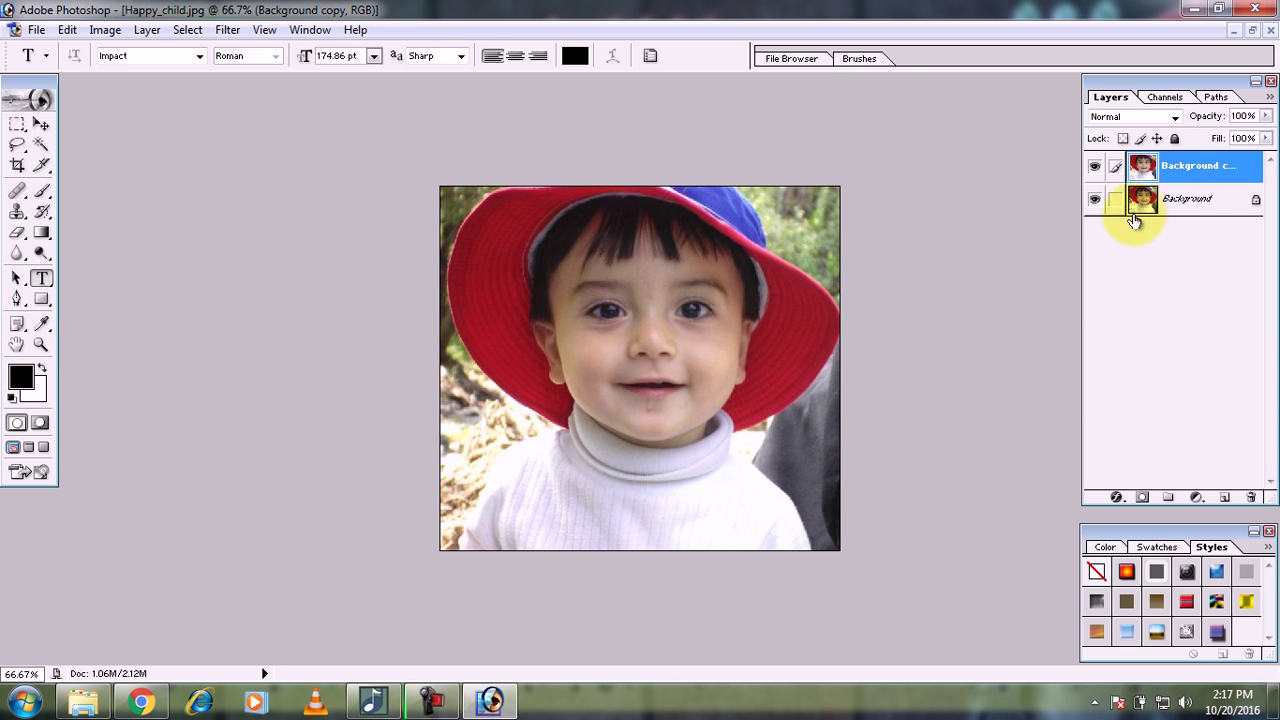
left_click(1095, 200)
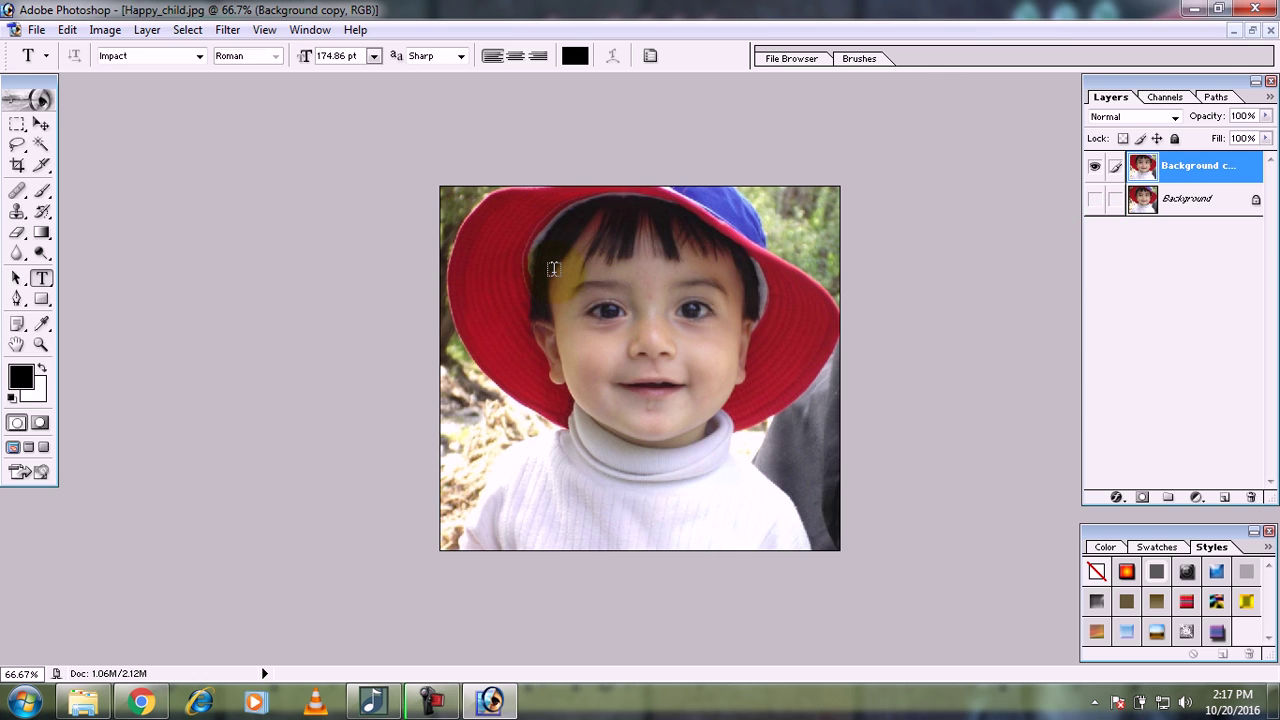
left_click(227, 31)
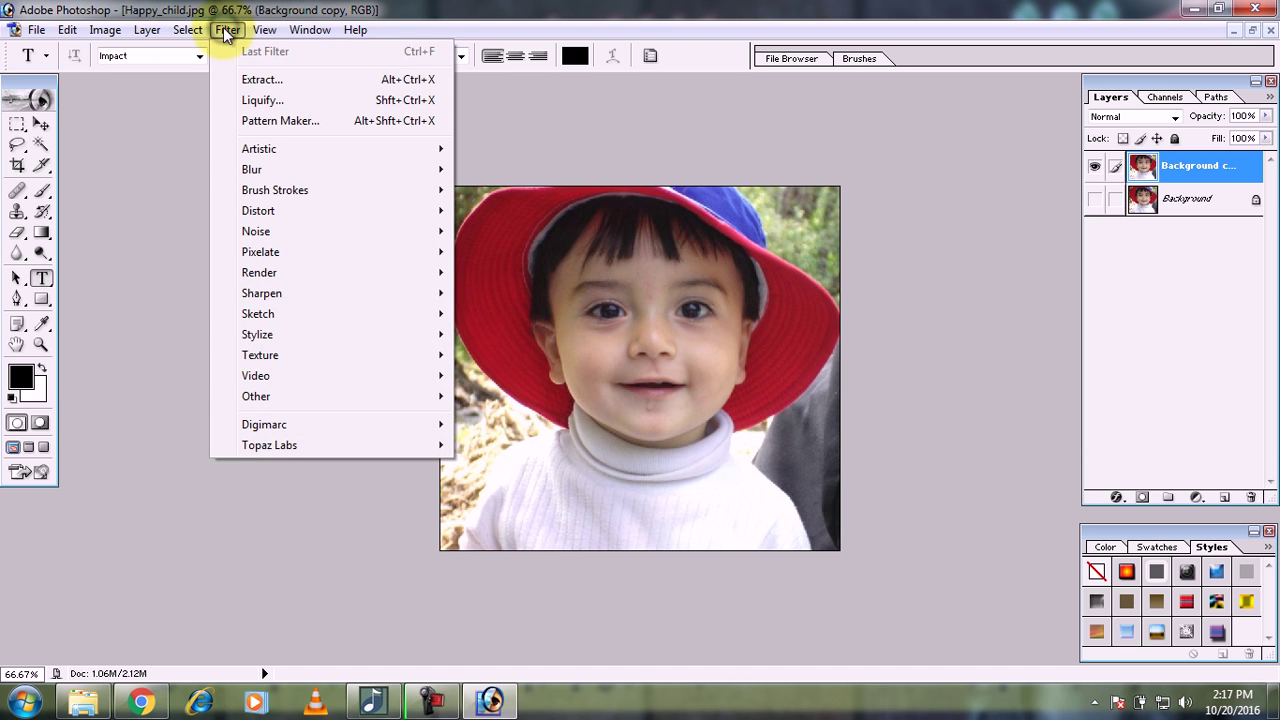
mouse_move(270, 445)
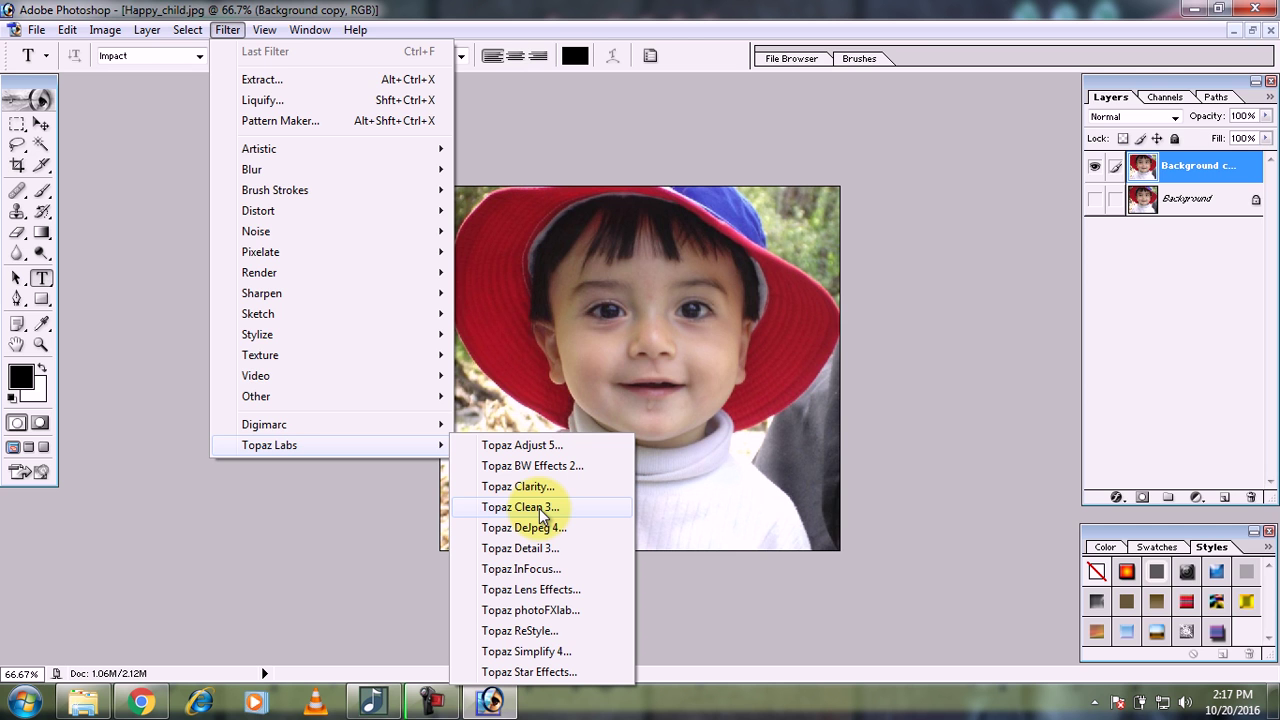
Launch Topaz Clean 3 on the child photo and apply Cartoon Detailed Sharp (Strength 8, Threshold 0.30, Radius 8)
left_click(553, 507)
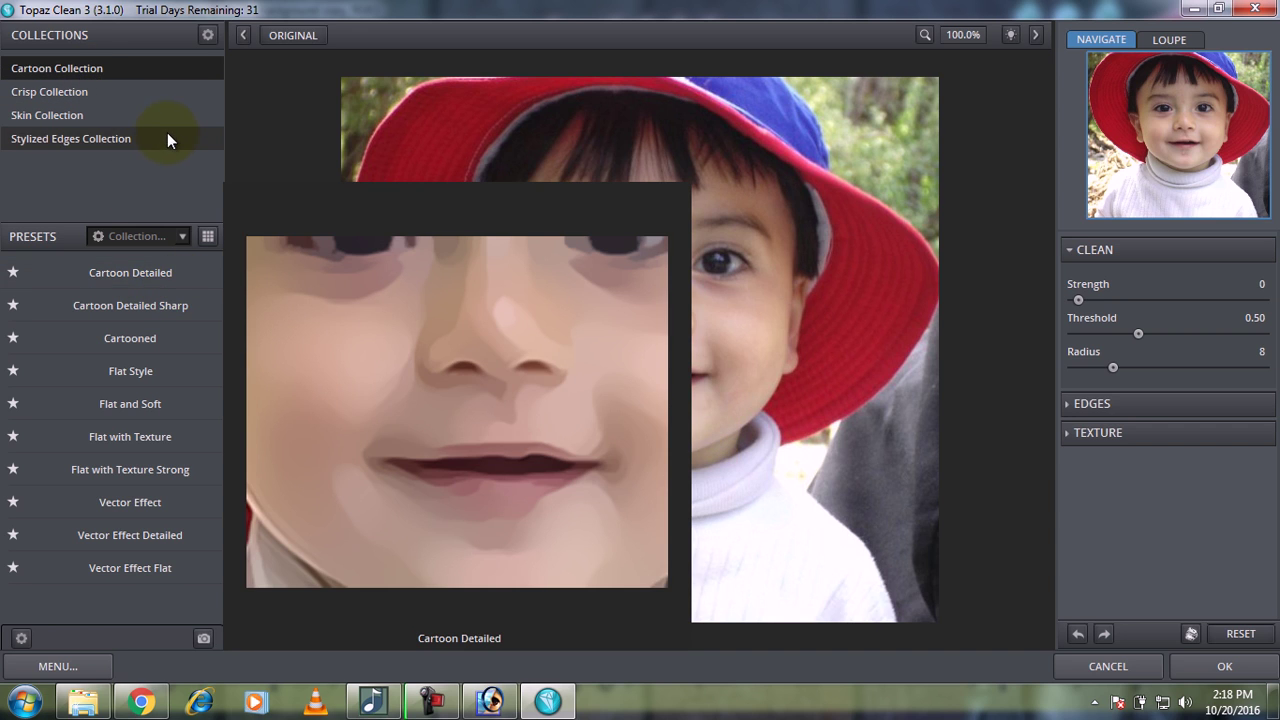
left_click(651, 282)
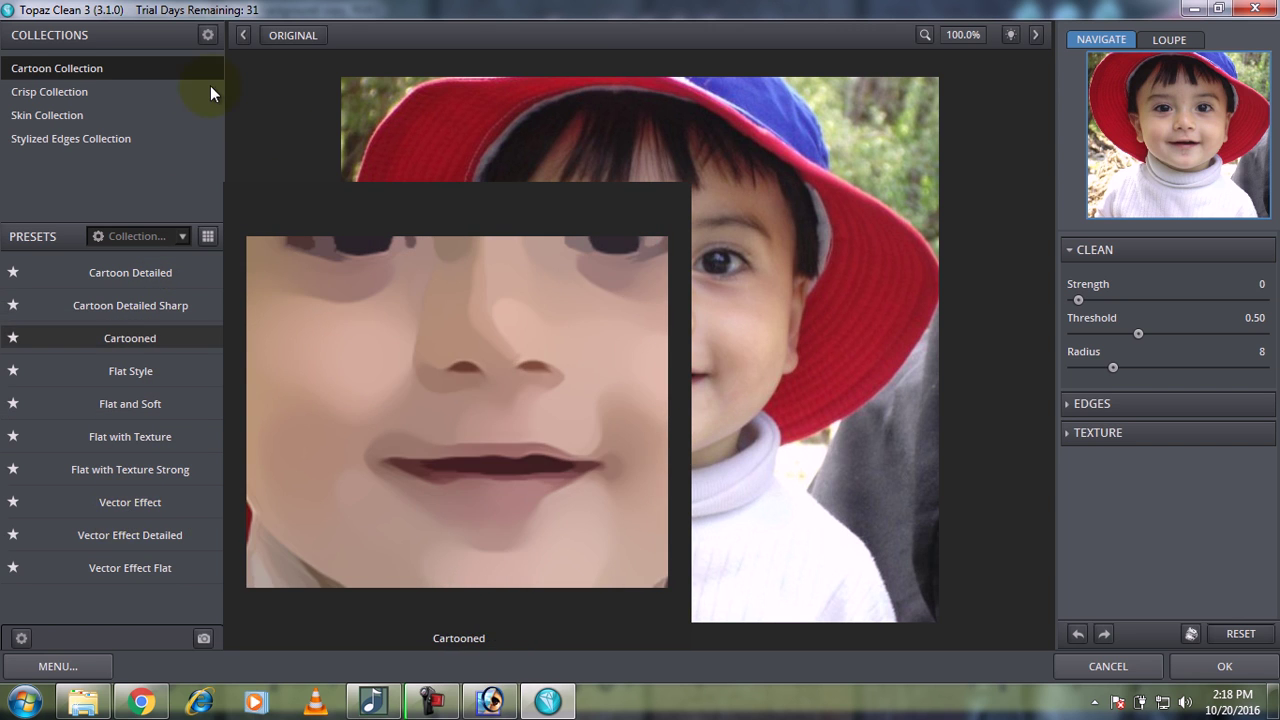
left_click(152, 278)
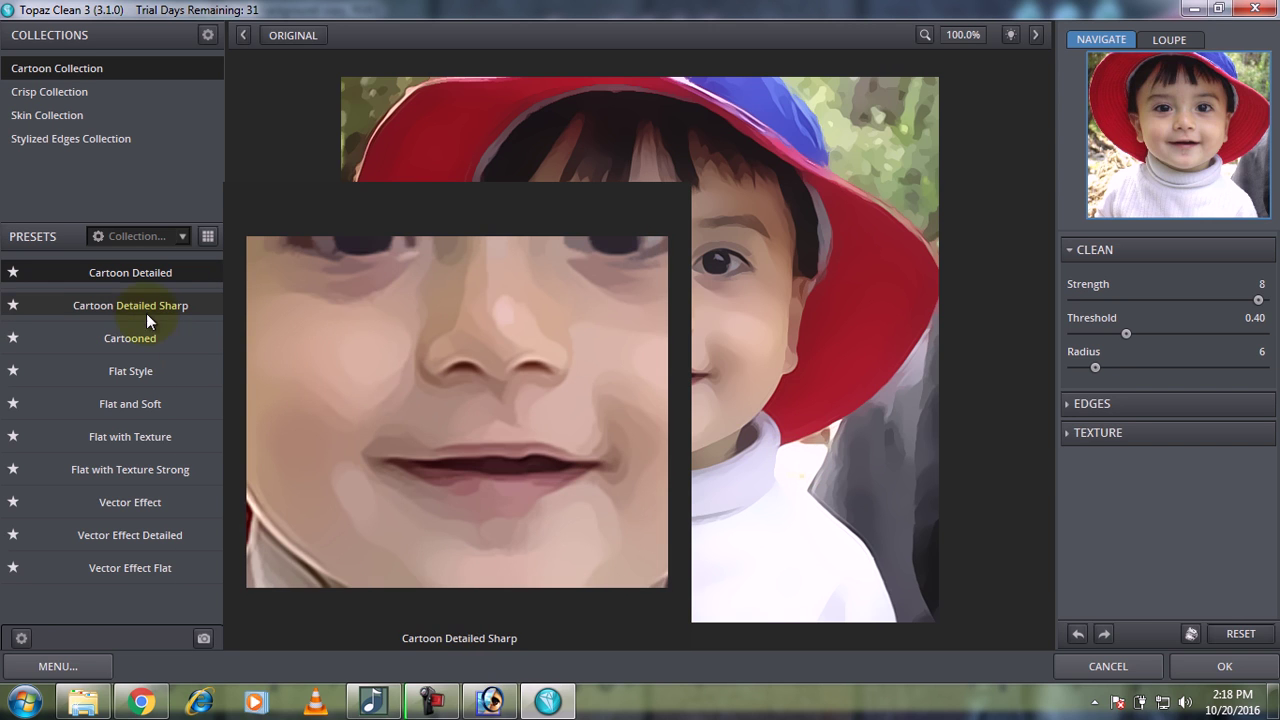
left_click(126, 312)
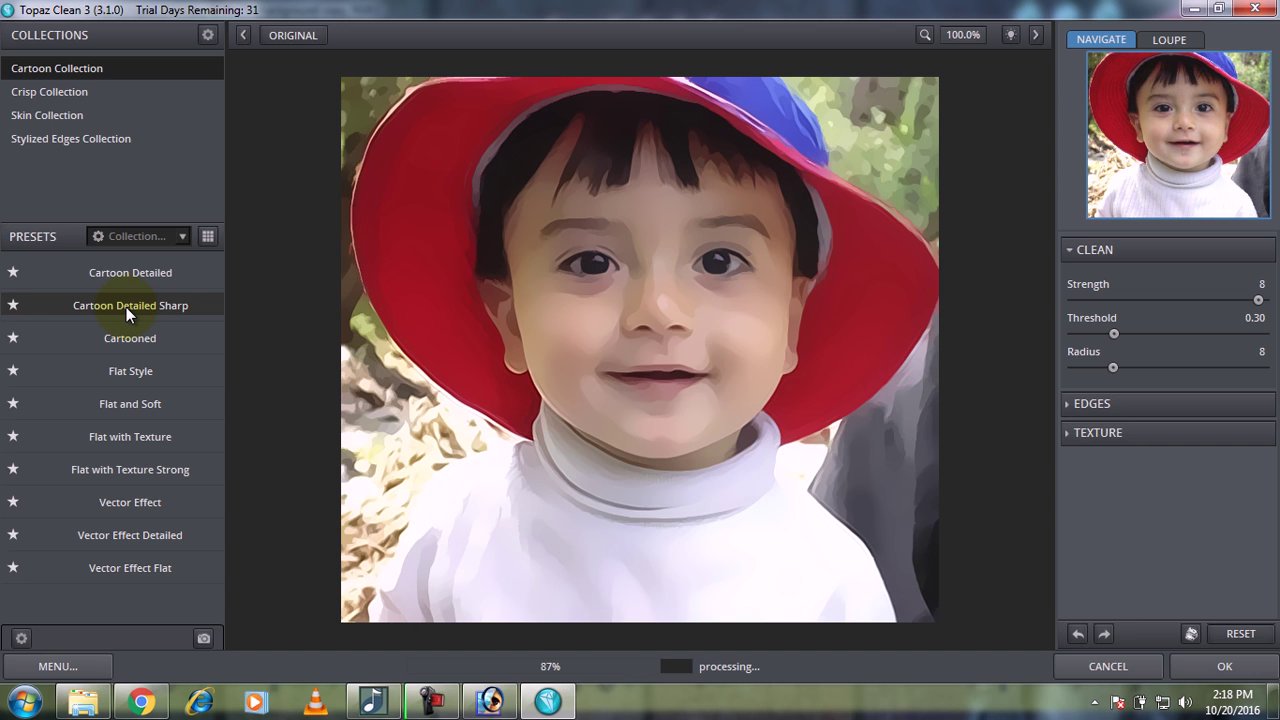
mouse_move(130, 338)
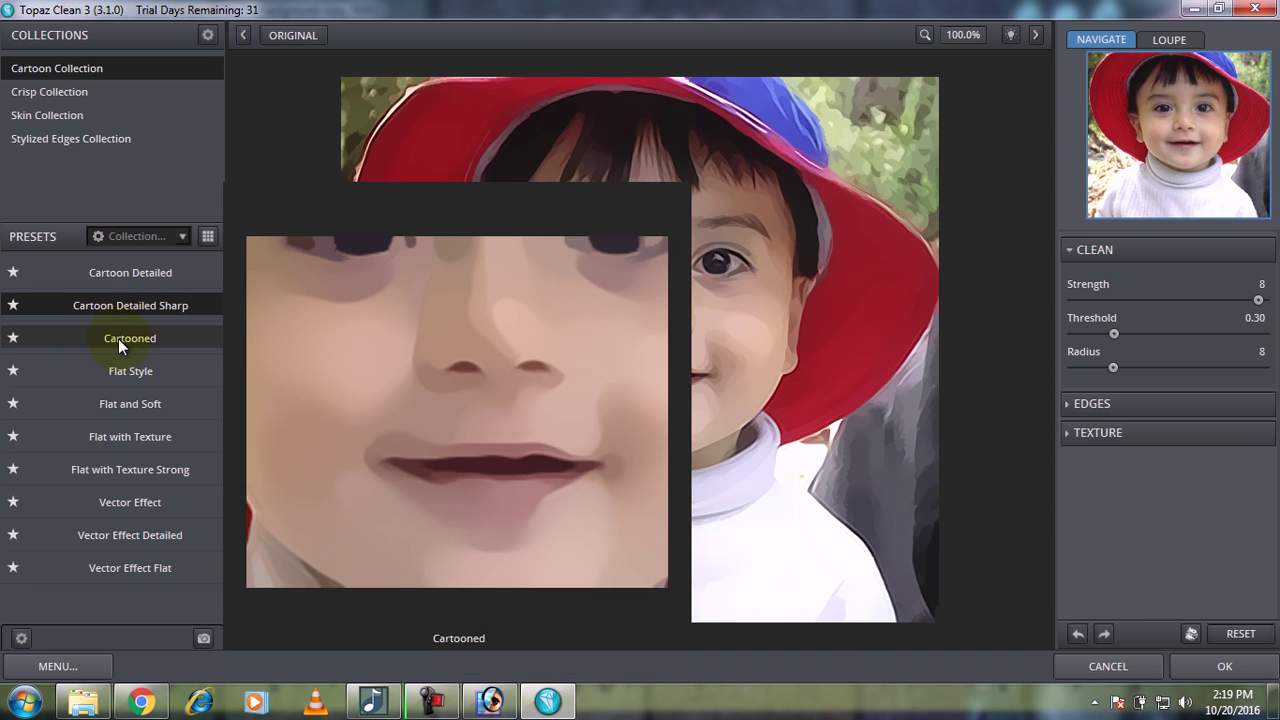
Preview the Cartooned, Vector Effect and Flat with Texture presets, then return to Cartoon Detailed (Threshold 0.40, Radius 6)
left_click(140, 345)
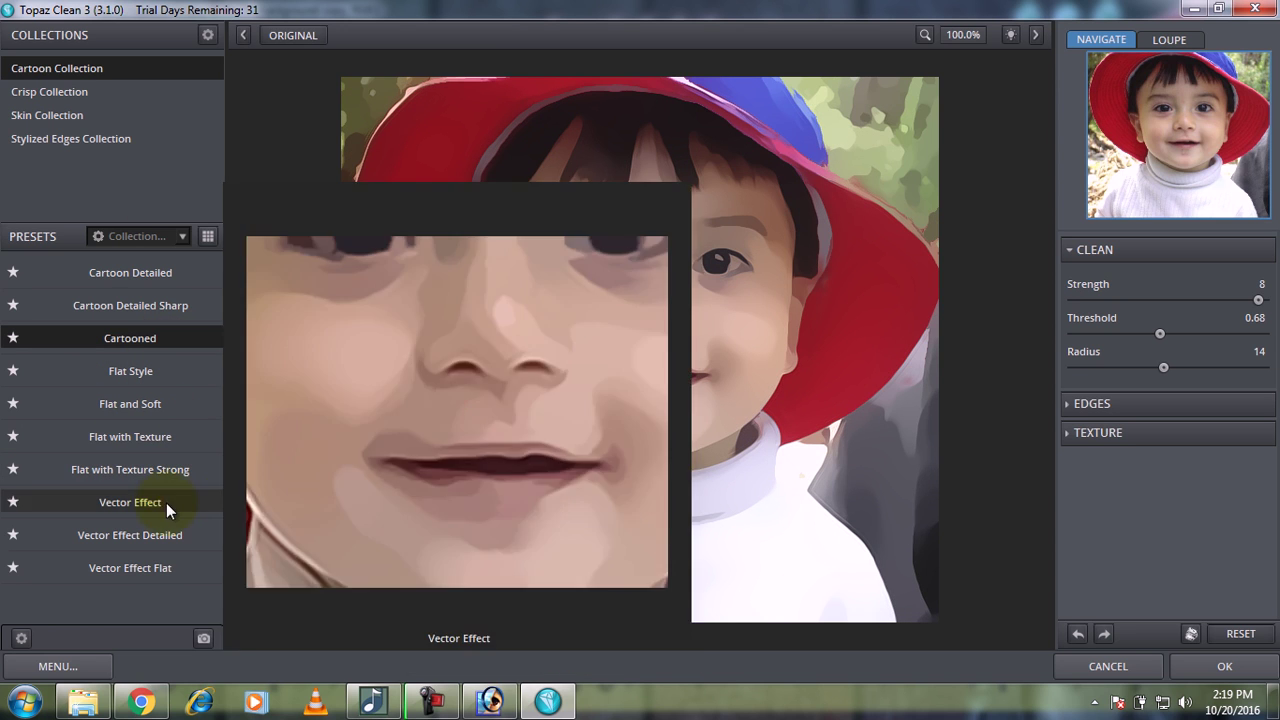
left_click(135, 505)
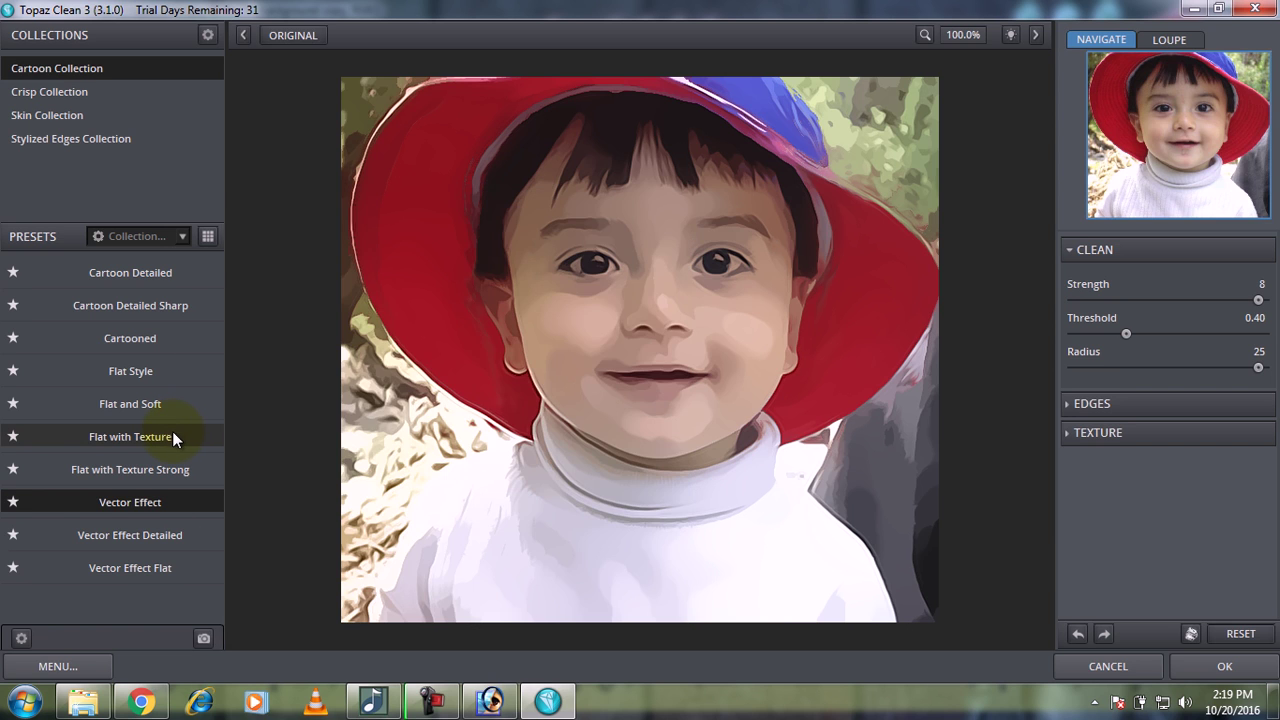
left_click(163, 437)
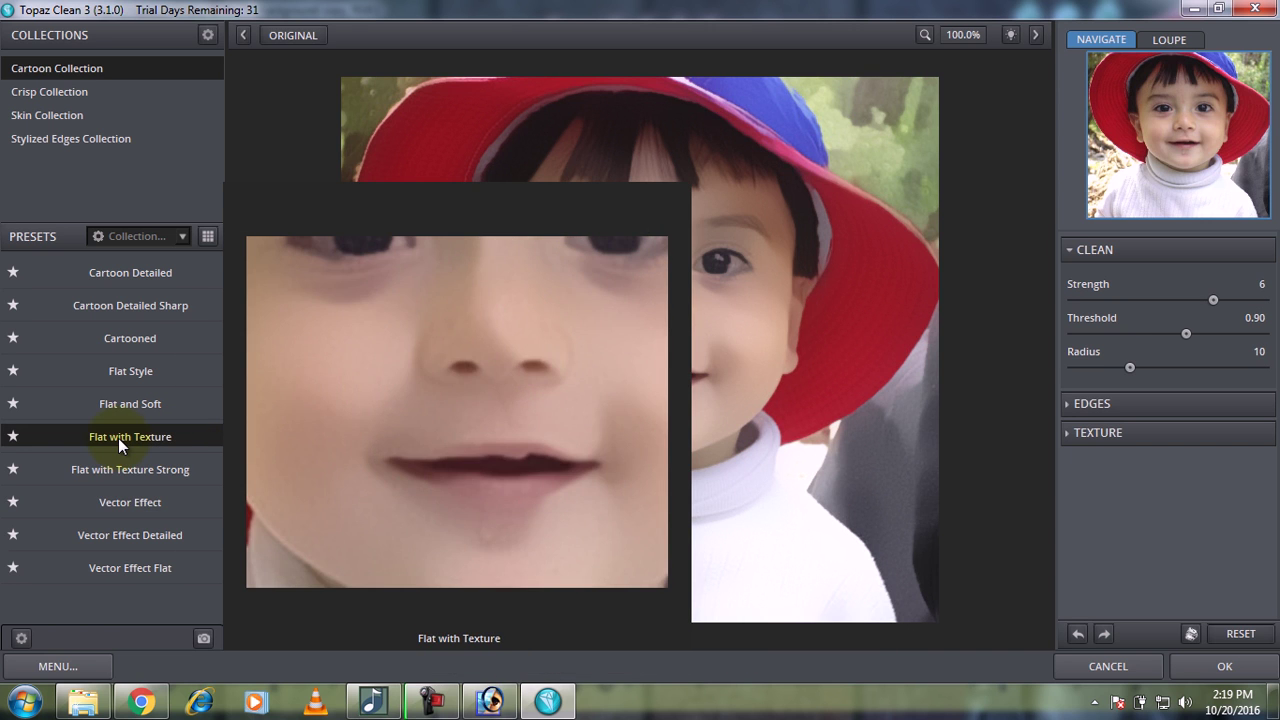
left_click(129, 274)
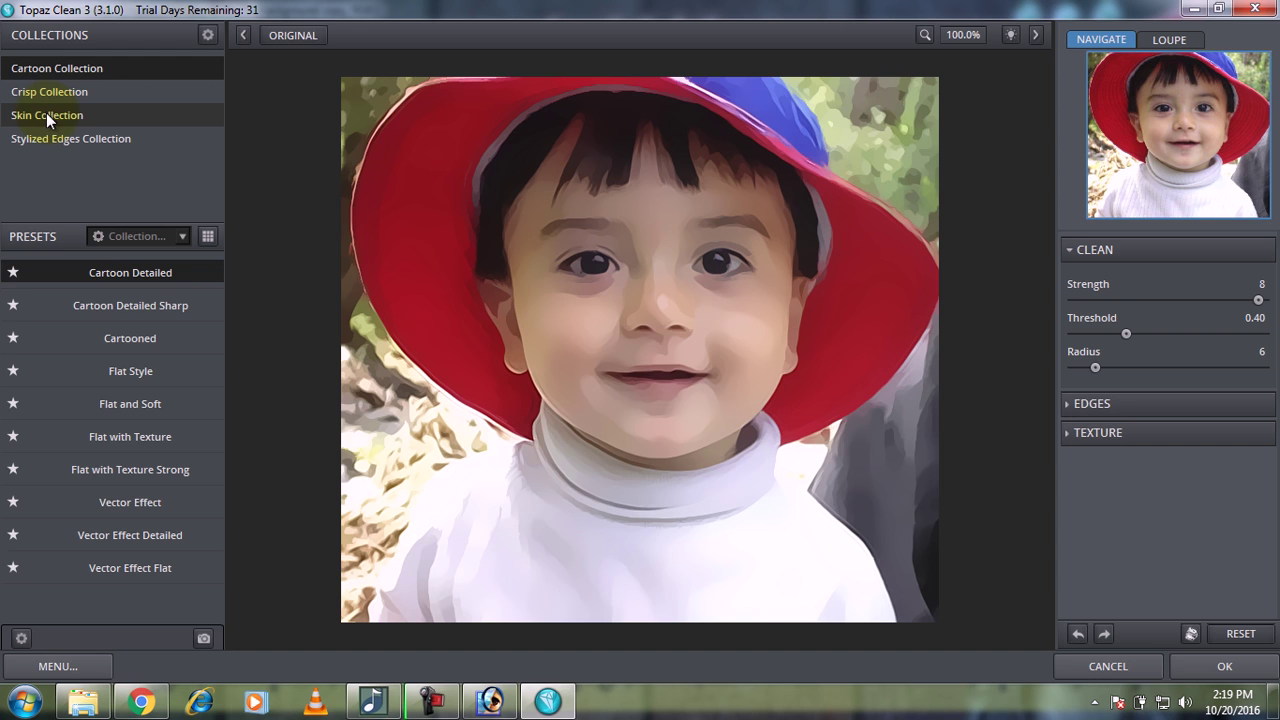
Preview Crisp Style, Edge Boost and Edge and Texture Boost, then cancel Topaz Clean without applying
left_click(83, 91)
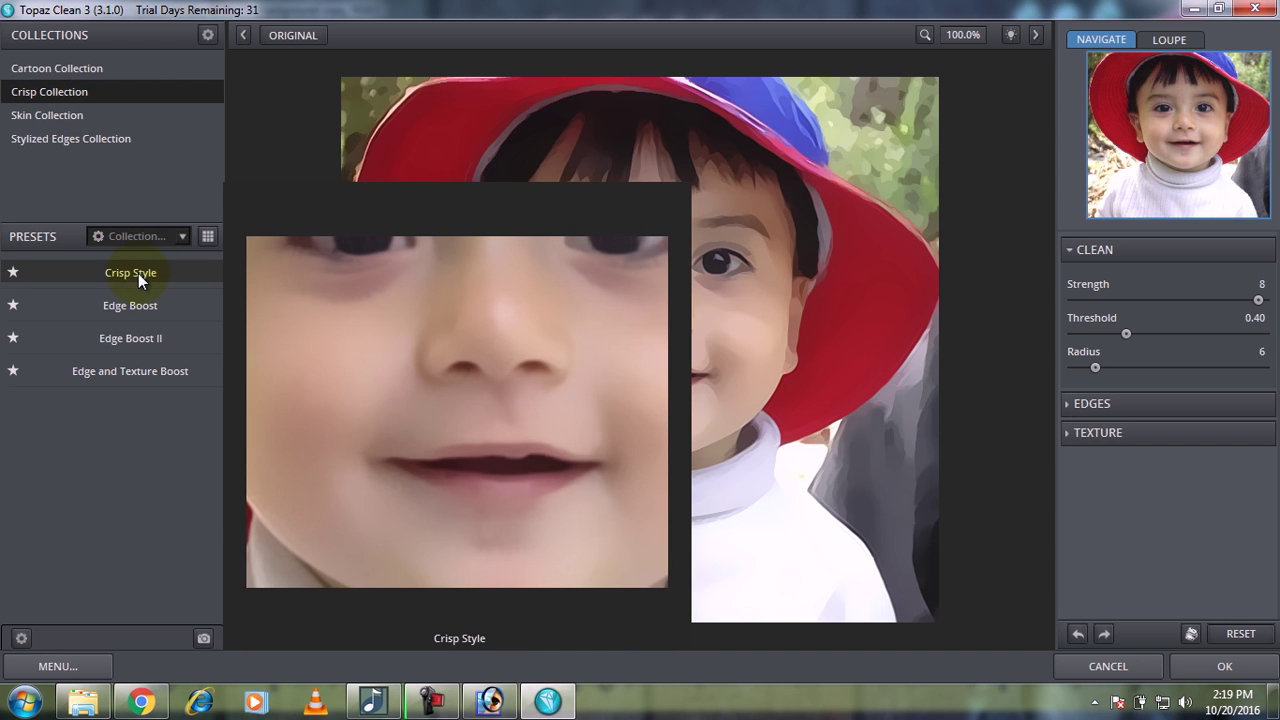
left_click(138, 273)
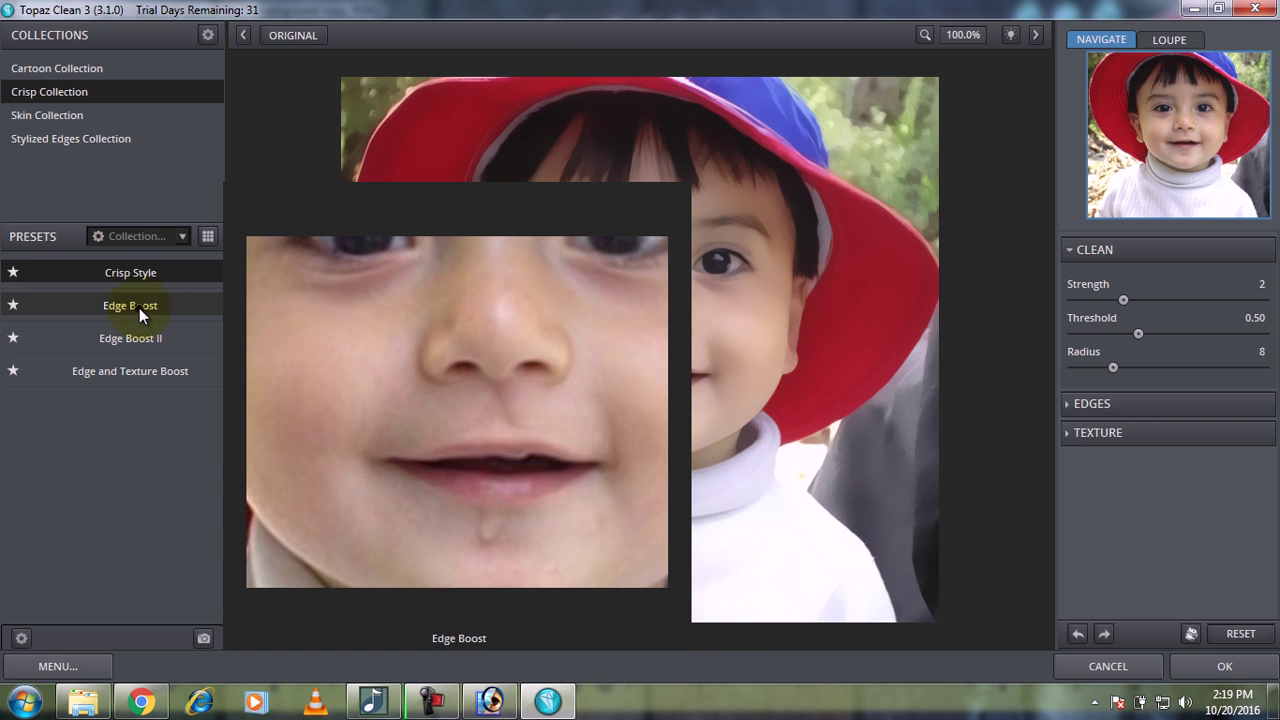
left_click(139, 308)
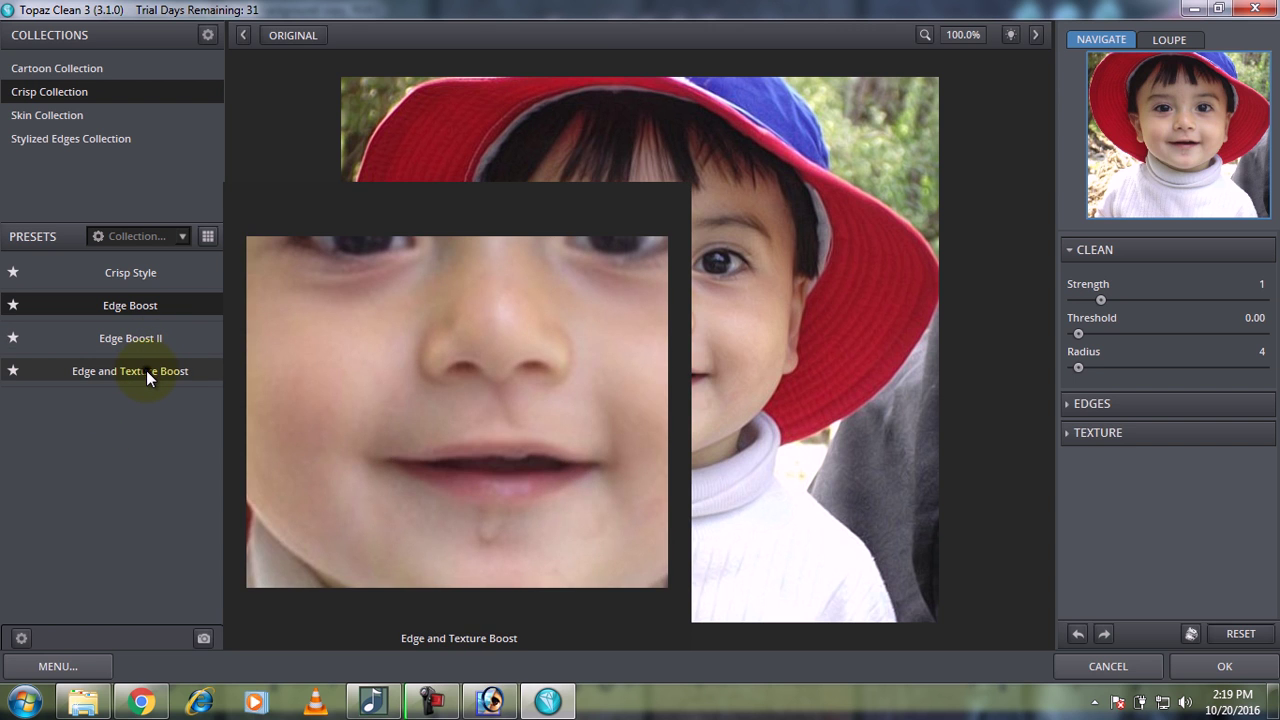
left_click(146, 370)
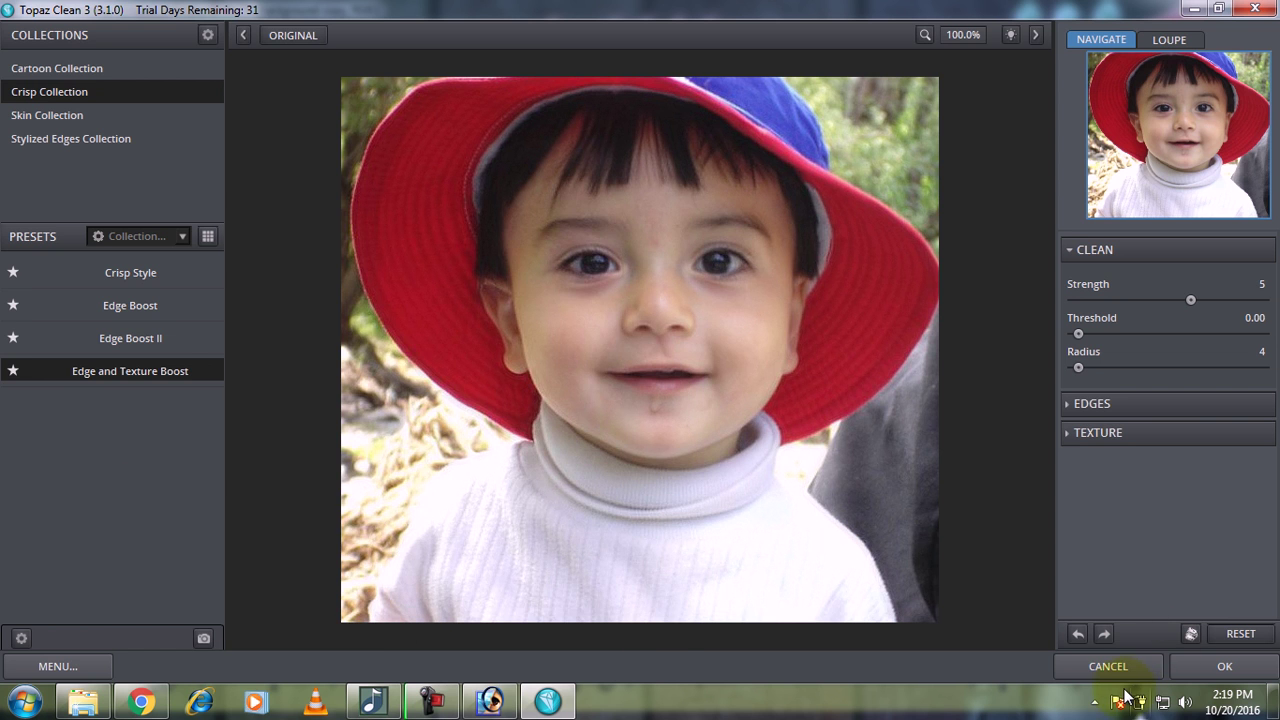
left_click(1103, 668)
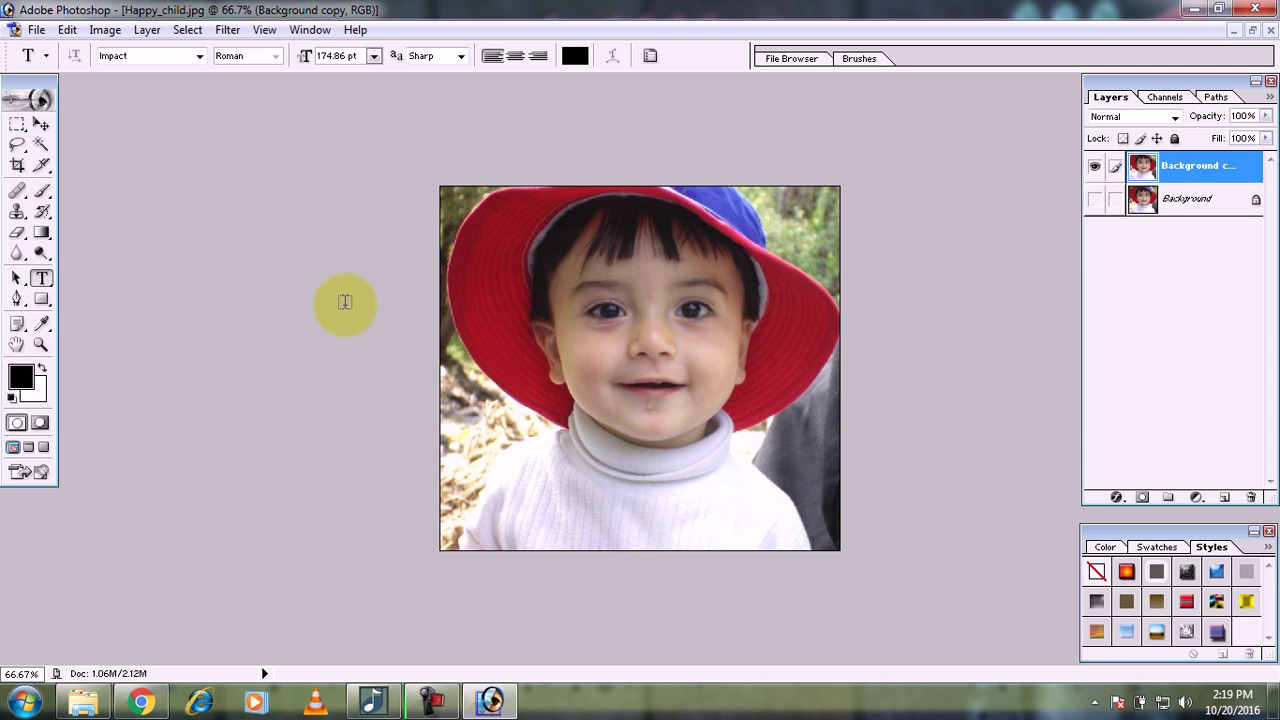
Launch Topaz Simplify 4 on the photo in 30-day trial mode, with the startup guide disabled
left_click(228, 29)
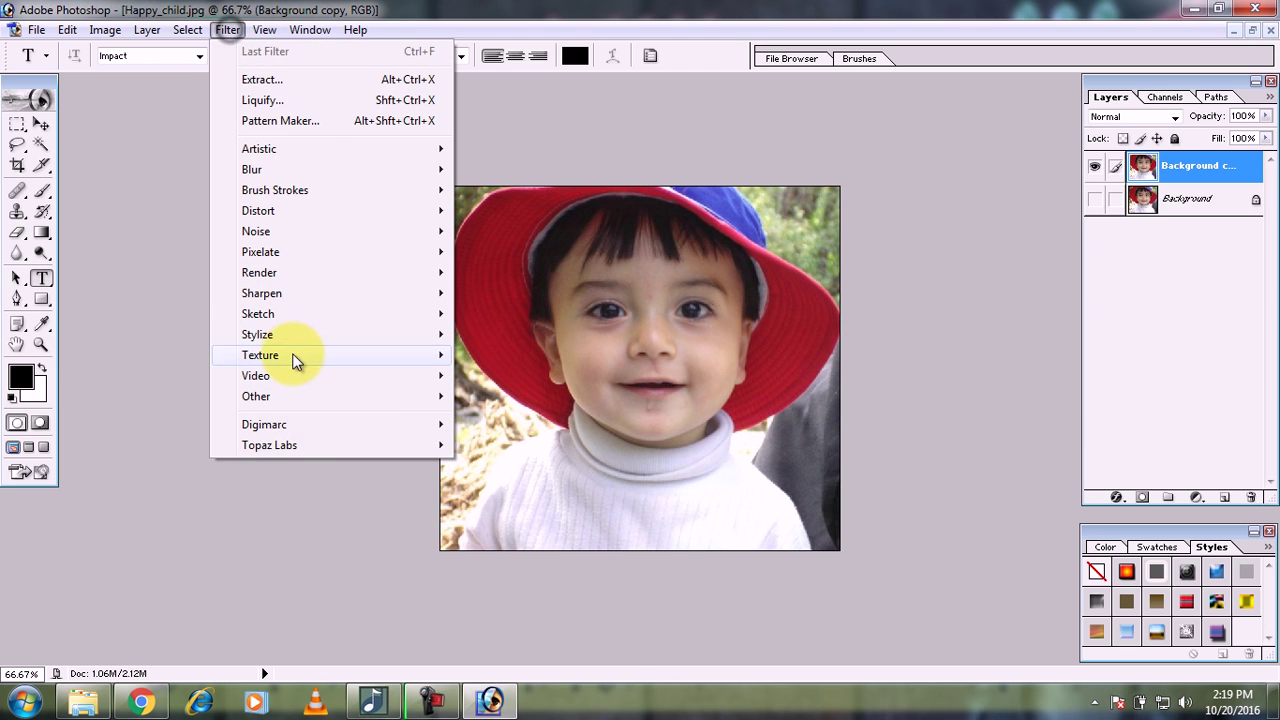
mouse_move(269, 445)
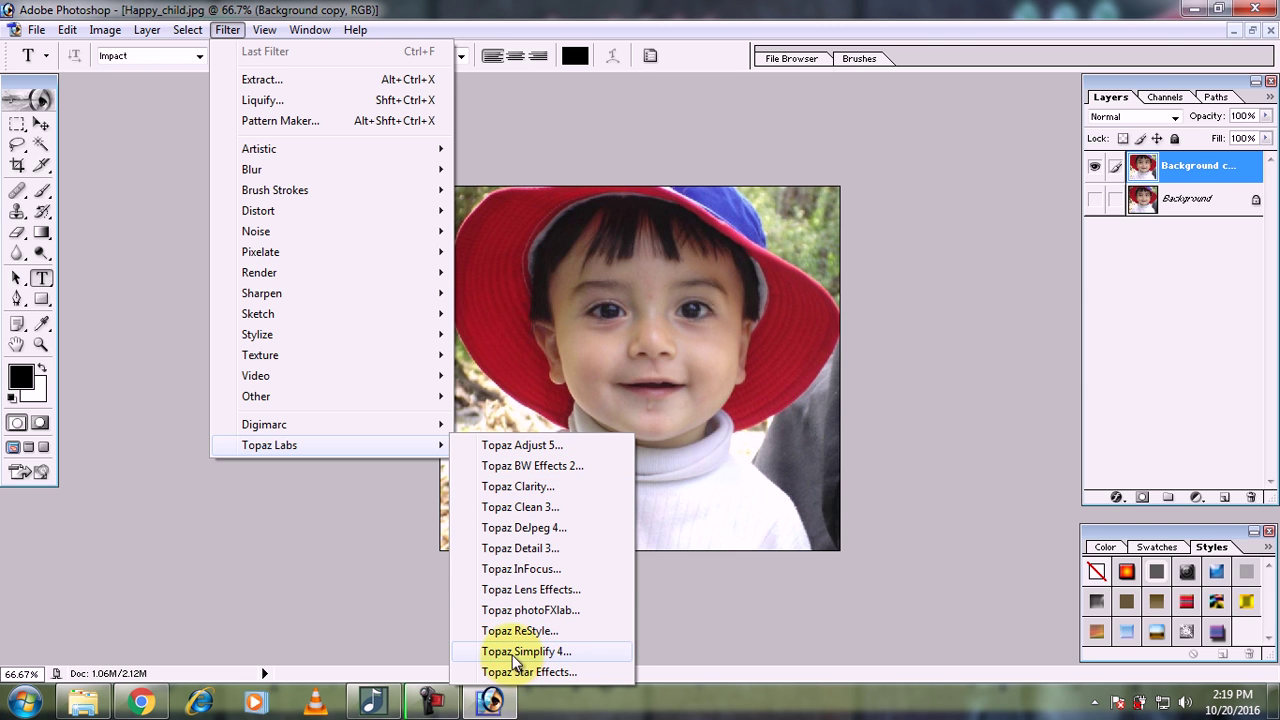
left_click(576, 653)
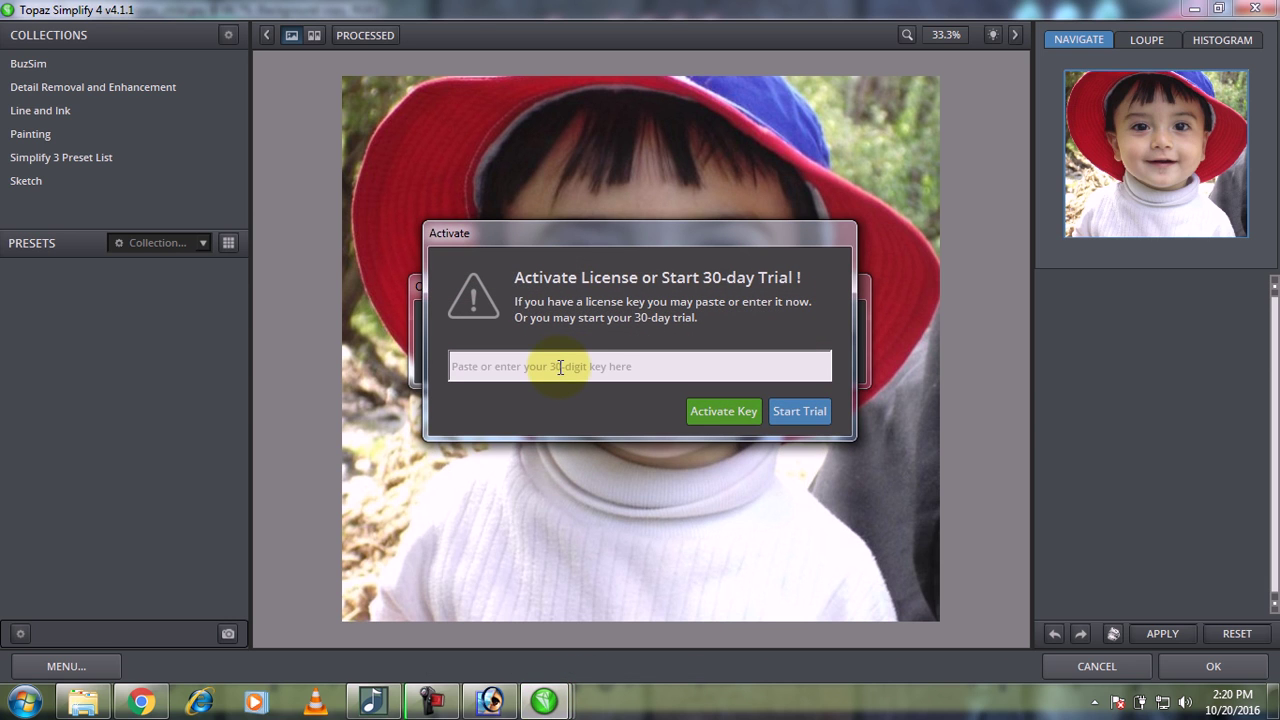
left_click(808, 418)
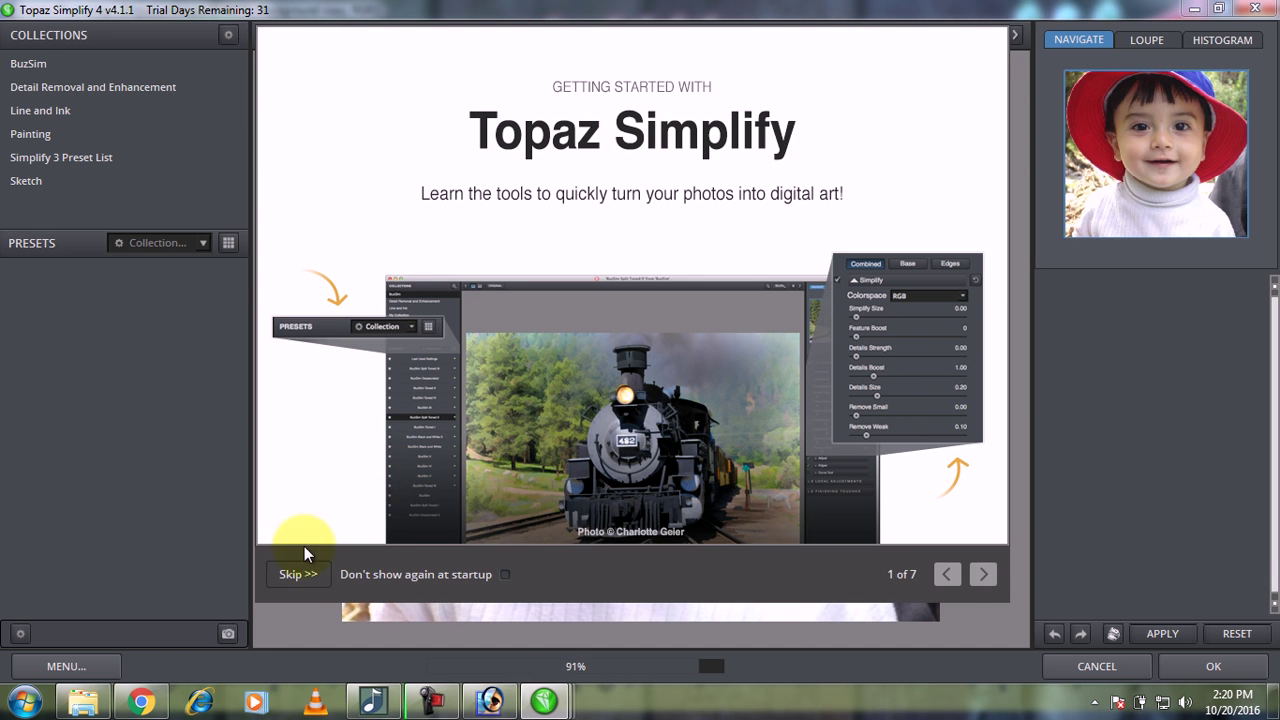
left_click(507, 575)
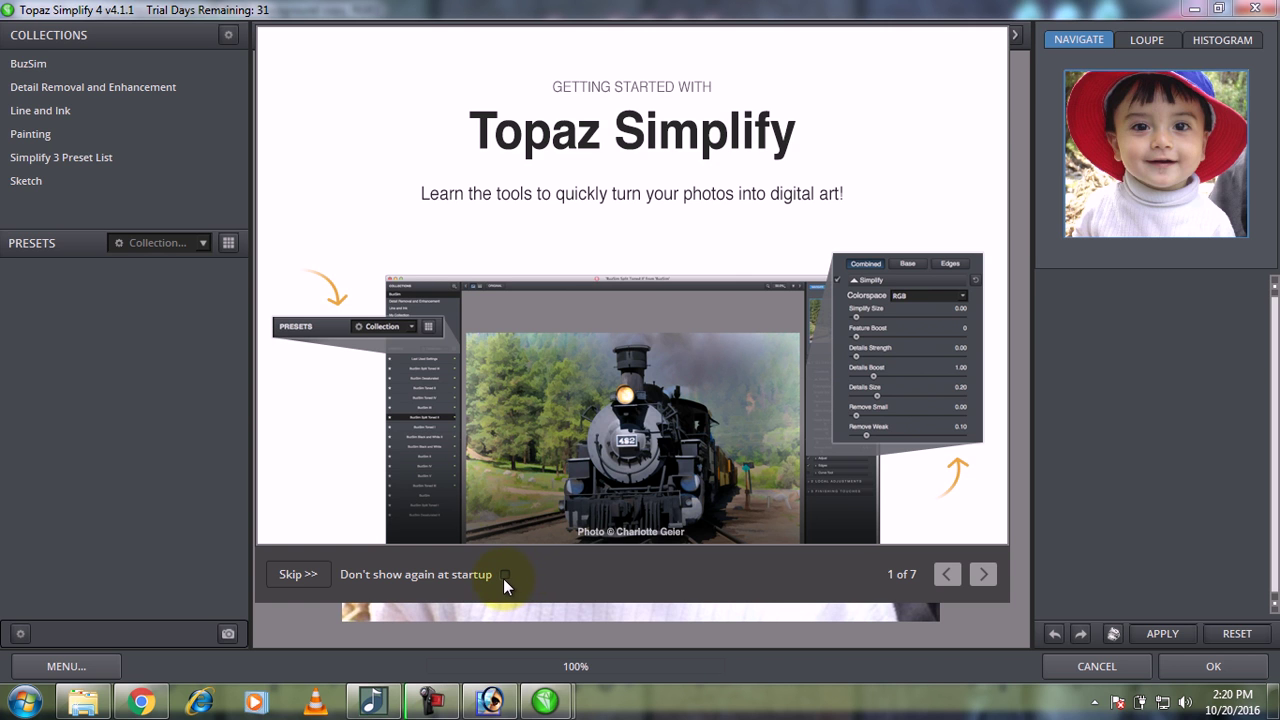
left_click(503, 578)
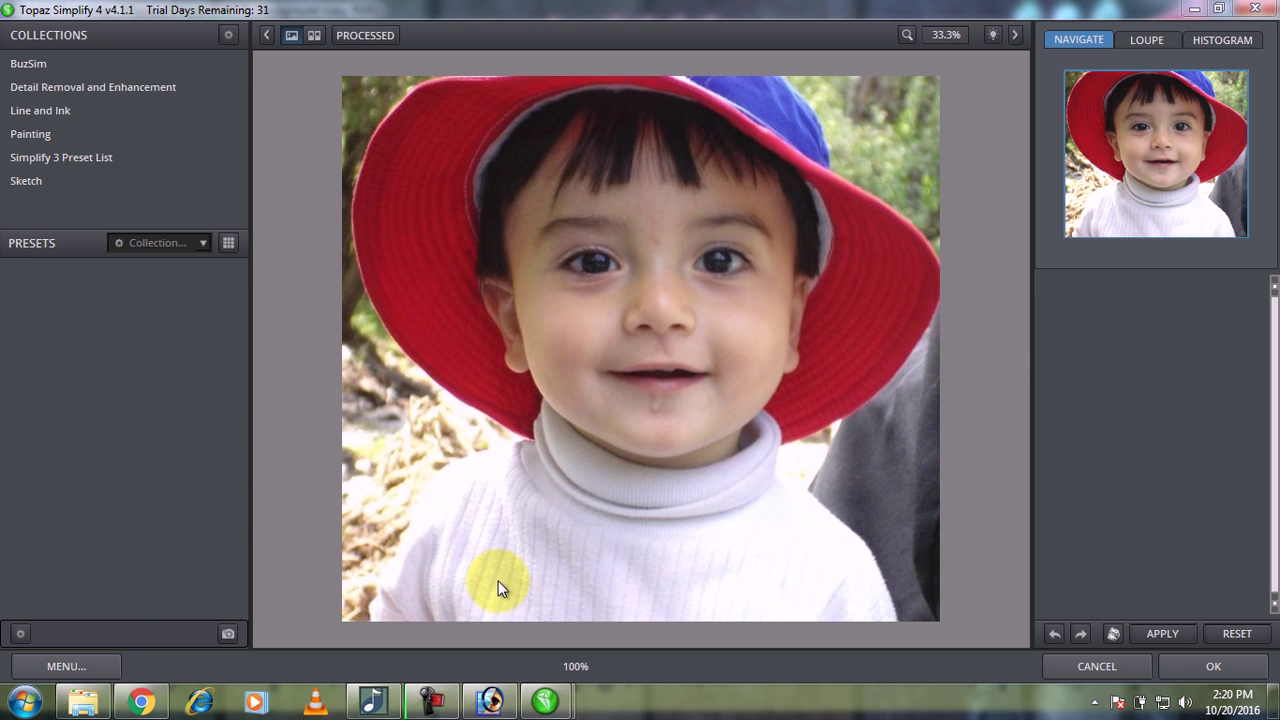
mouse_move(545, 701)
left_click(597, 652)
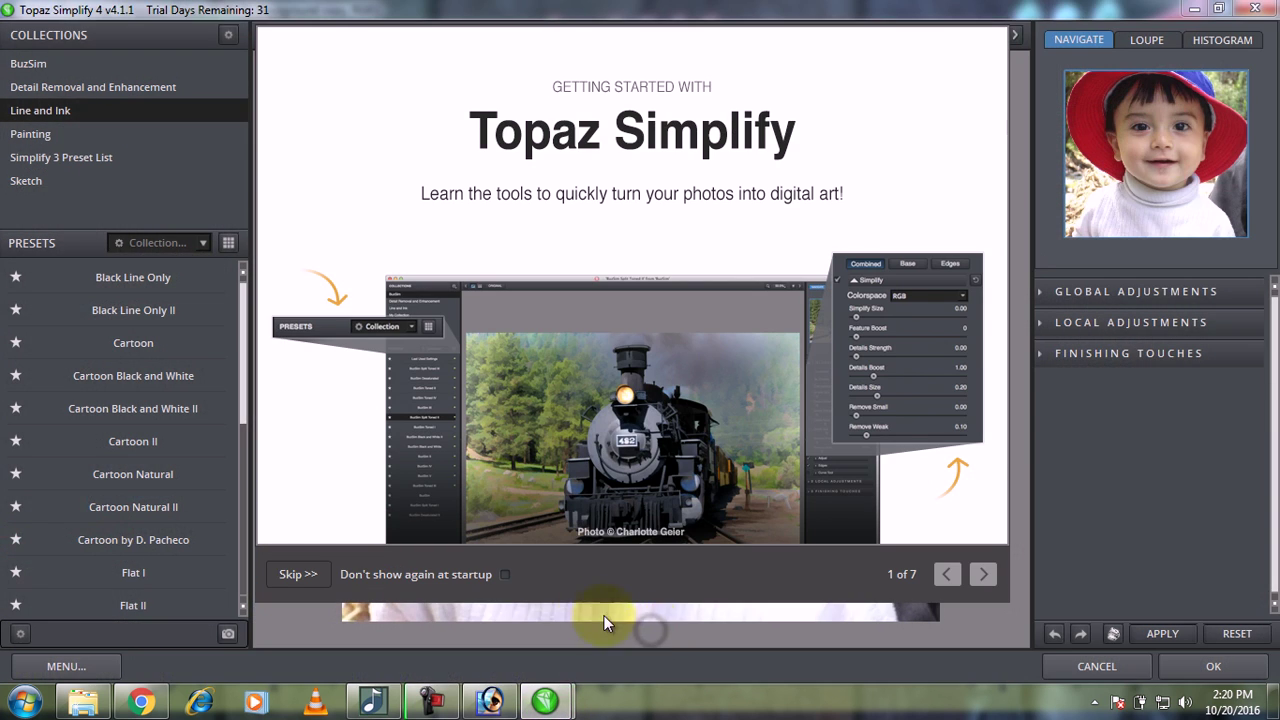
Try Color Sketch, Dynamic Boost and Oil Painting Black White II, ending on Ghostly Natural (Simplify Size 0.60)
left_click(298, 575)
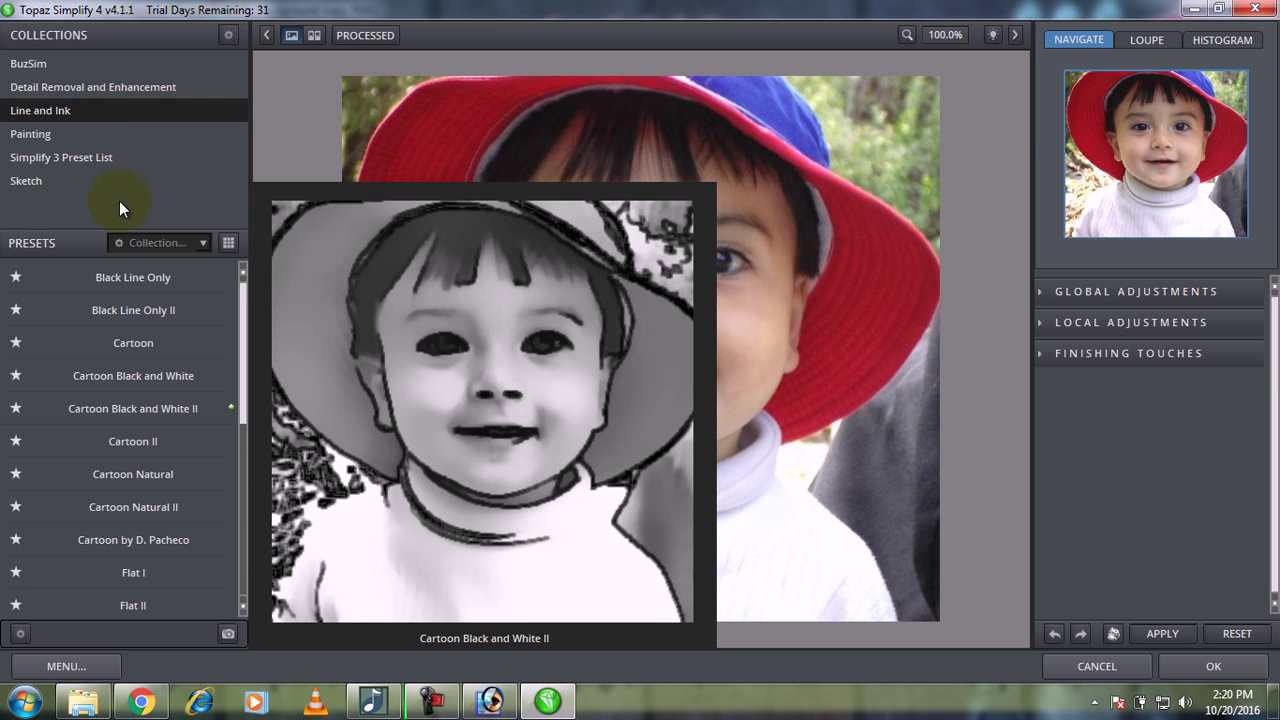
left_click(45, 181)
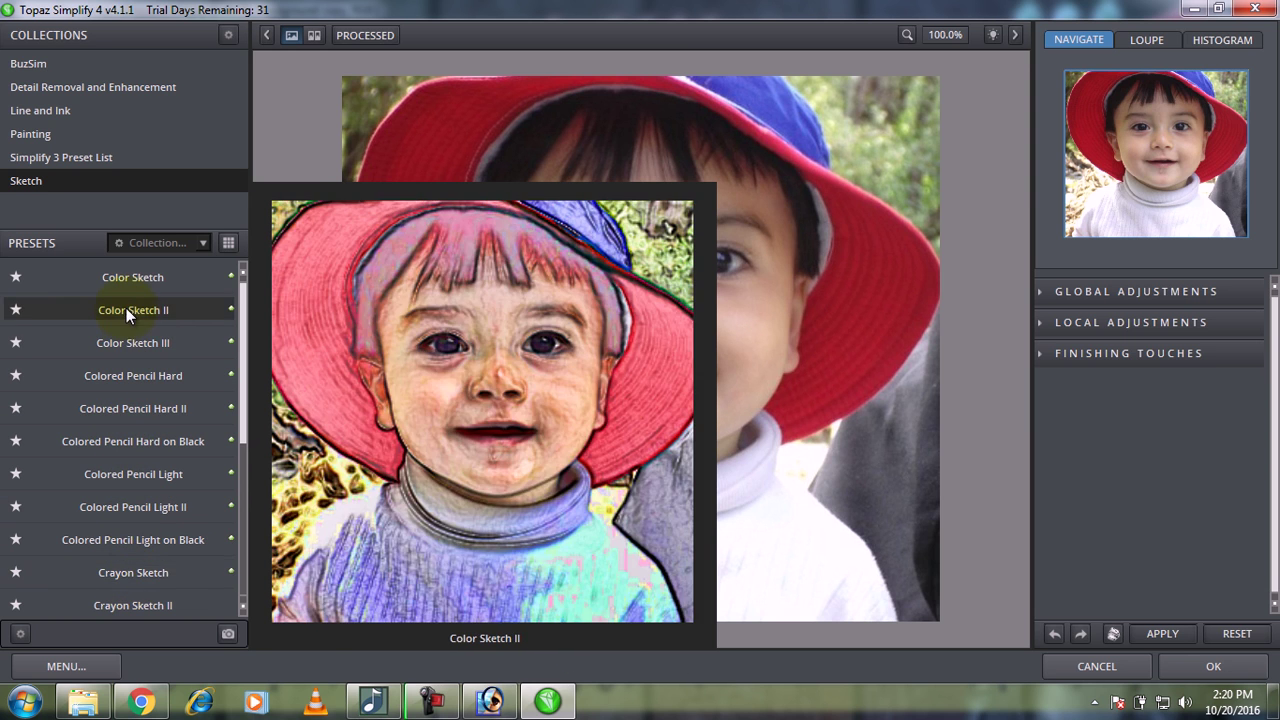
left_click(136, 280)
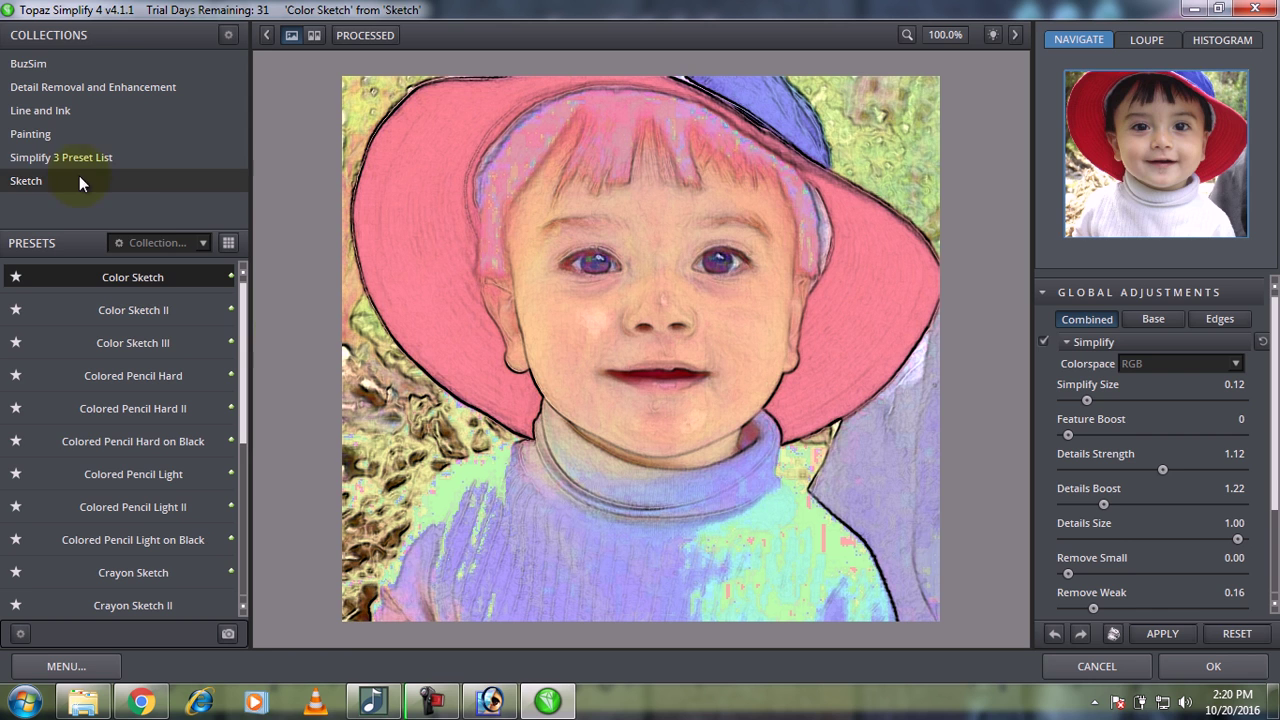
left_click(67, 137)
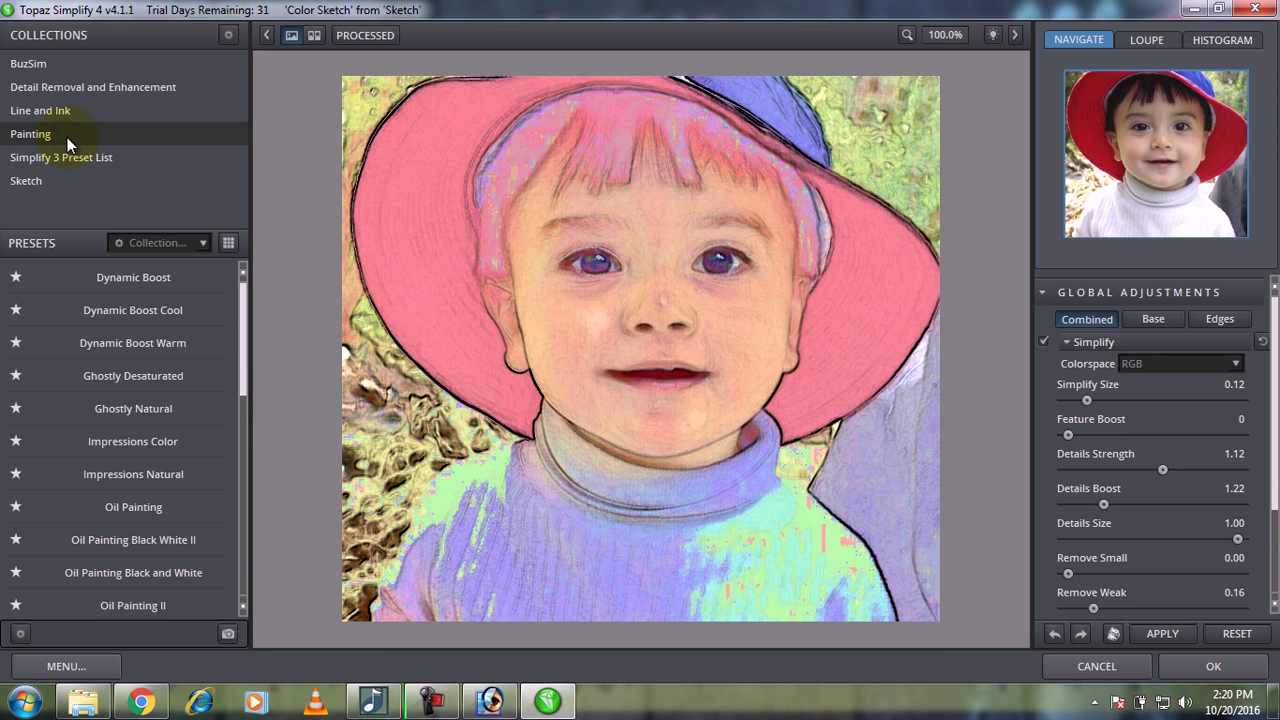
mouse_move(133, 310)
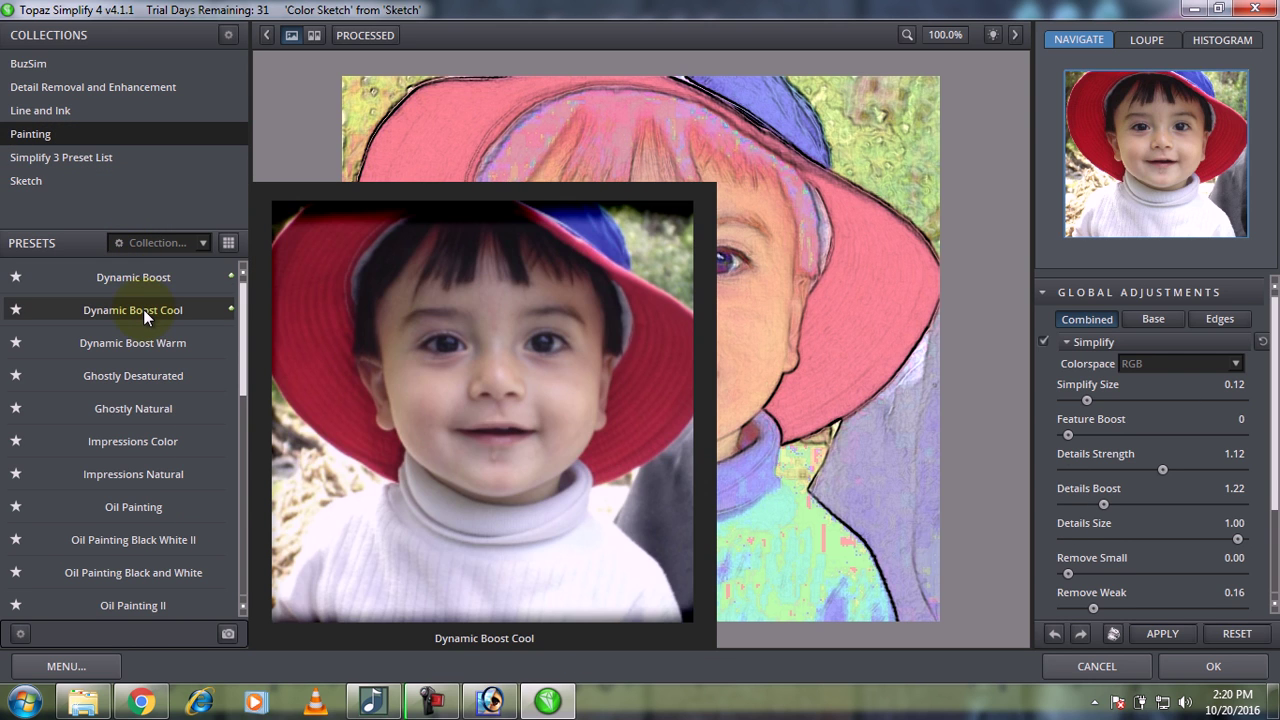
left_click(143, 285)
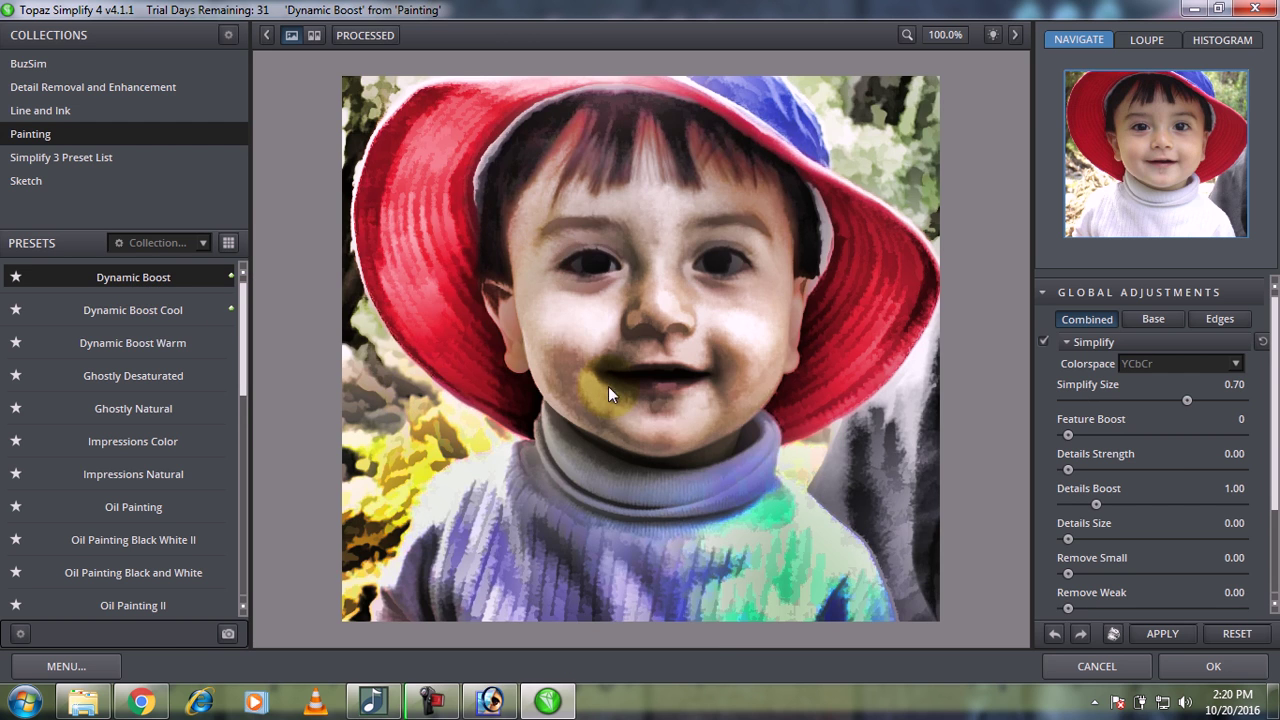
mouse_move(133, 540)
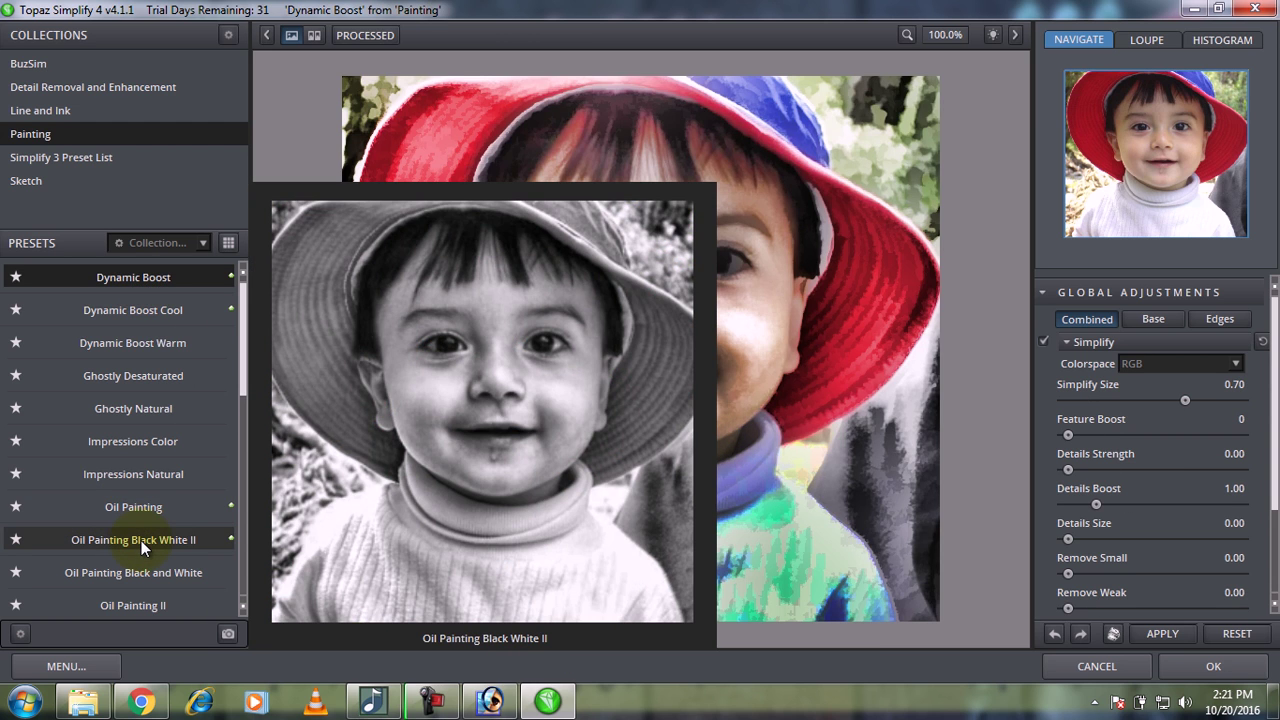
left_click(141, 540)
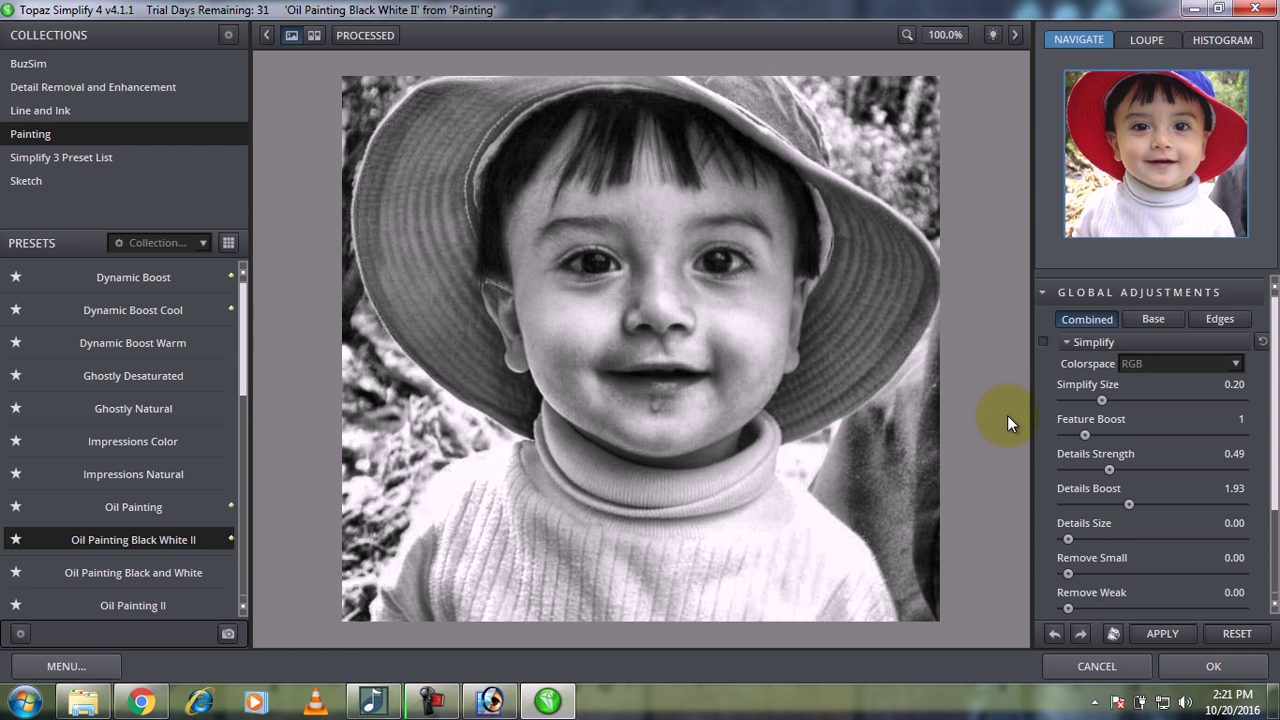
mouse_move(133, 408)
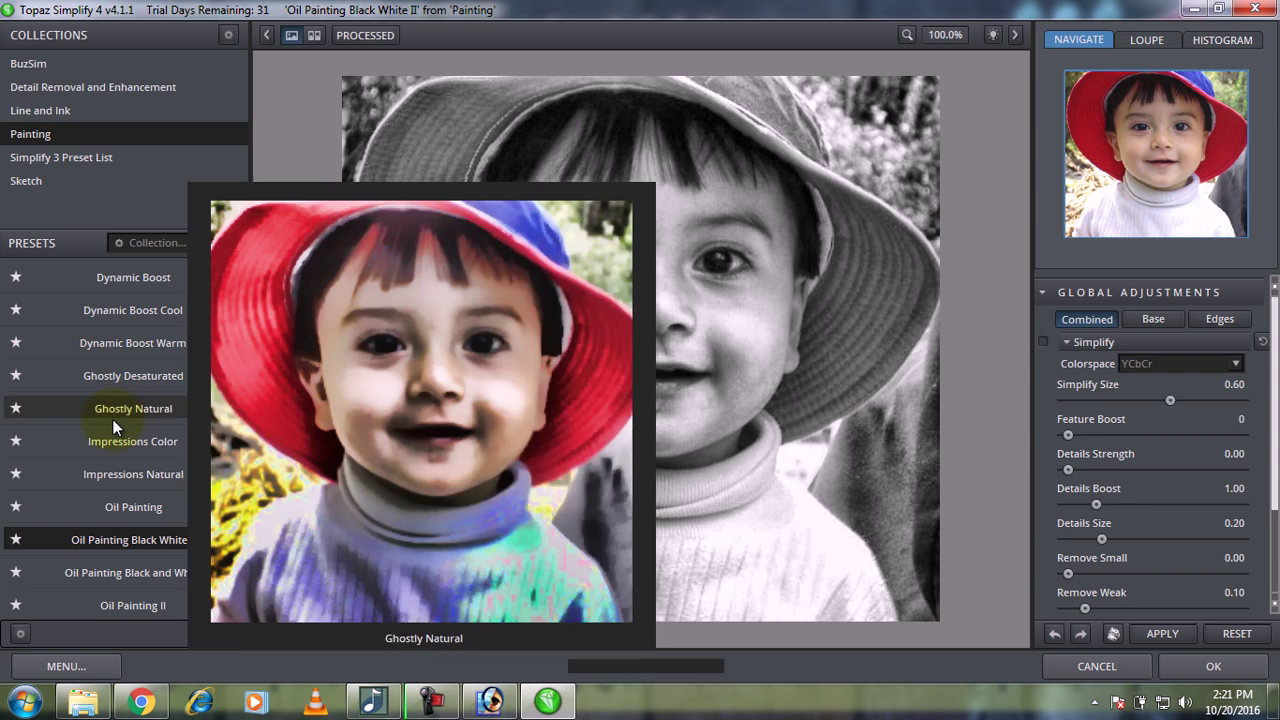
left_click(111, 420)
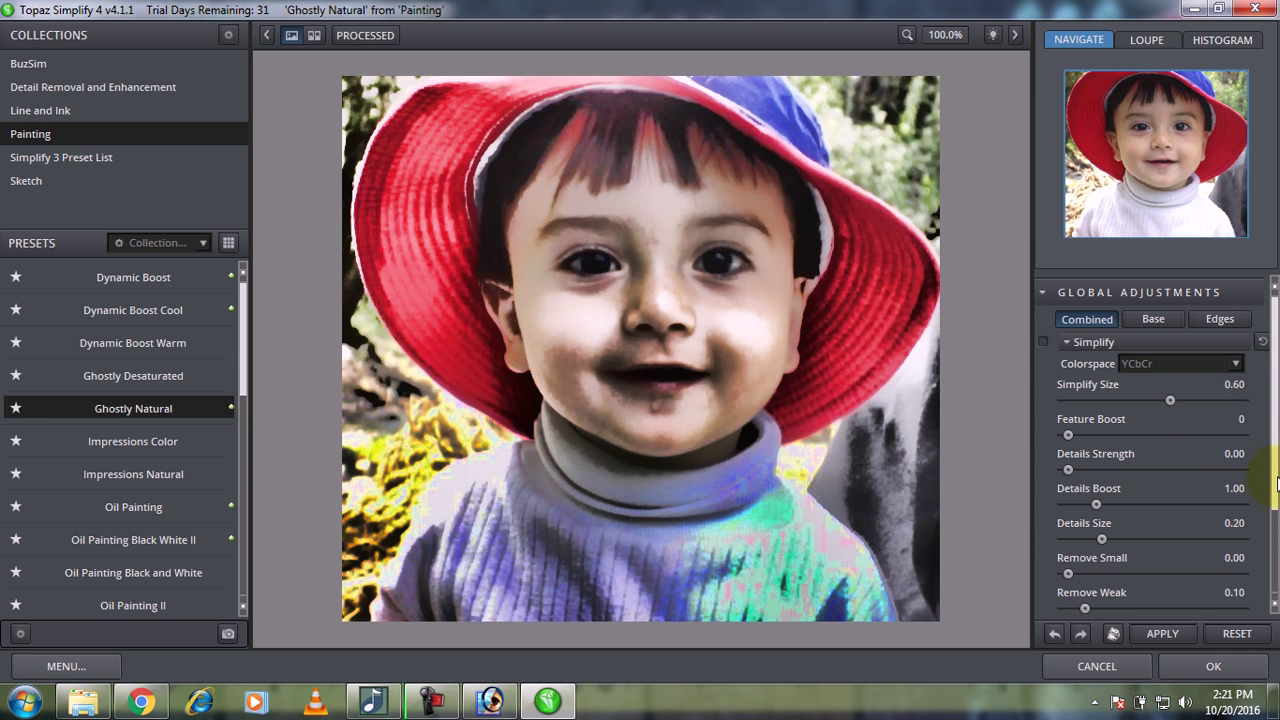
Lower Simplify Size from 0.25 down to zero
scroll(1272, 480, "down", 3)
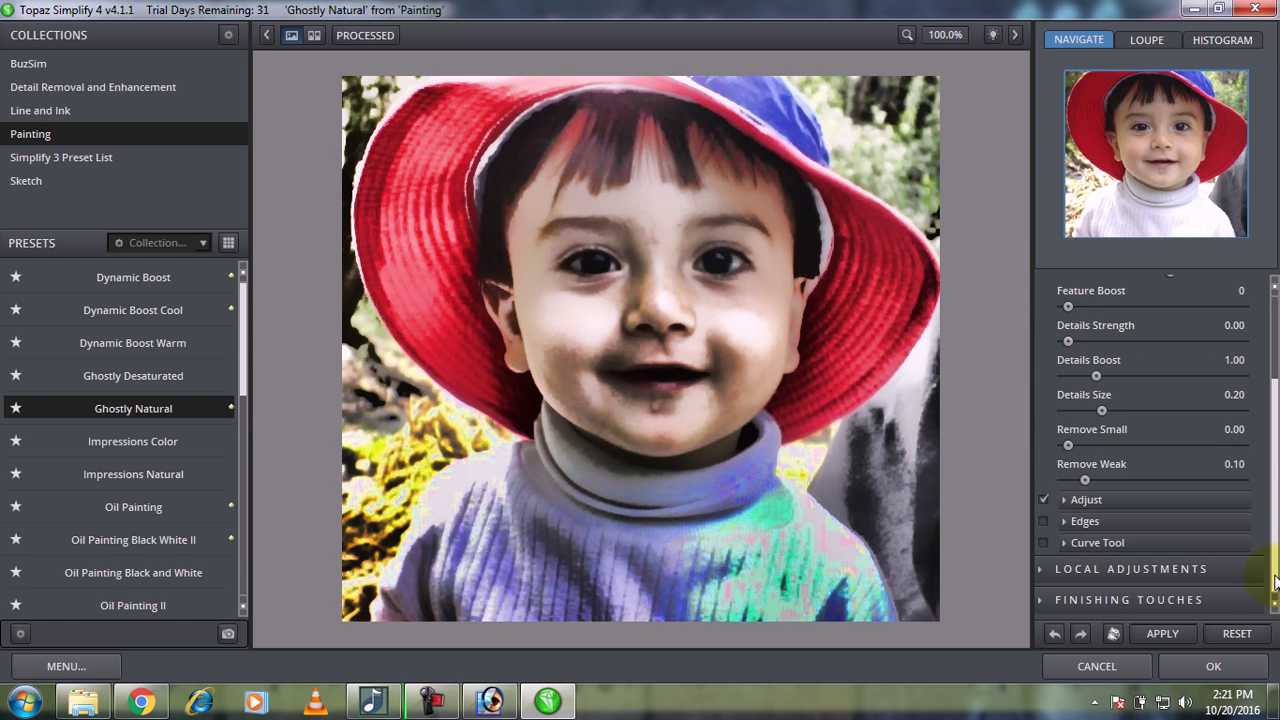
scroll(1272, 580, "up", 3)
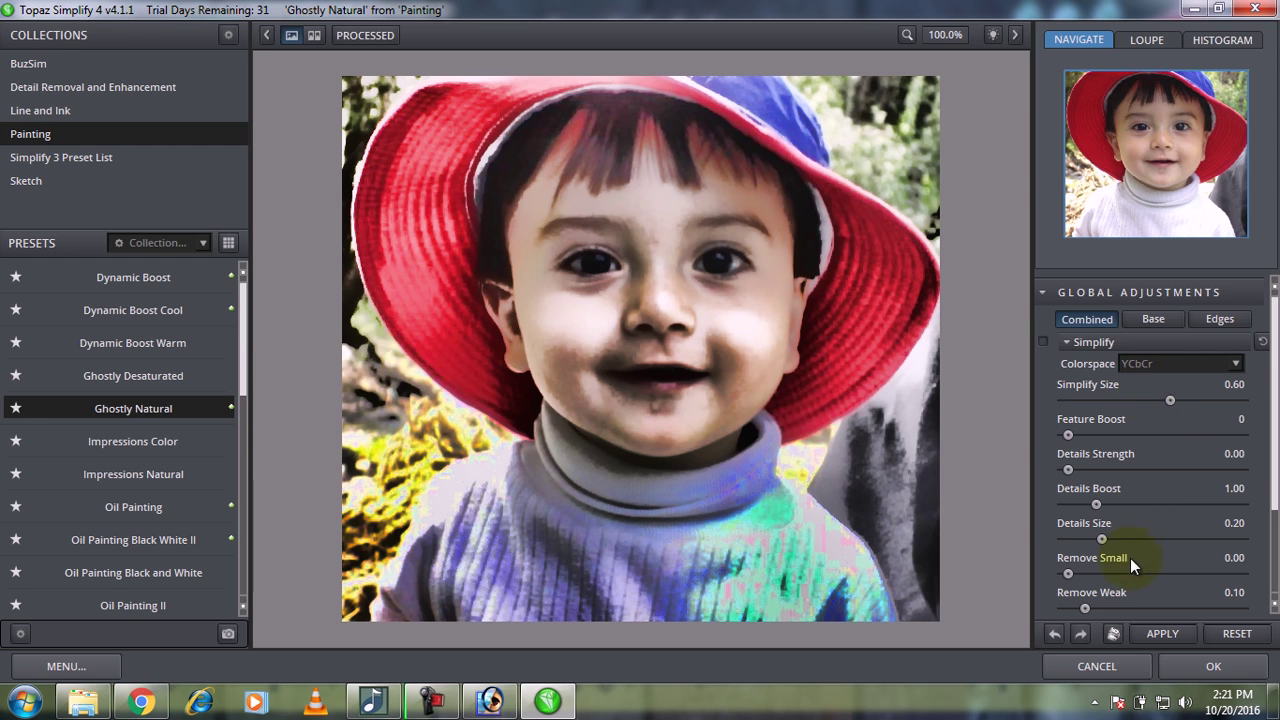
left_click(1110, 400)
mouse_move(1110, 400)
left_mouse_down()
mouse_move(1069, 401)
mouse_move(1148, 399)
left_mouse_up()
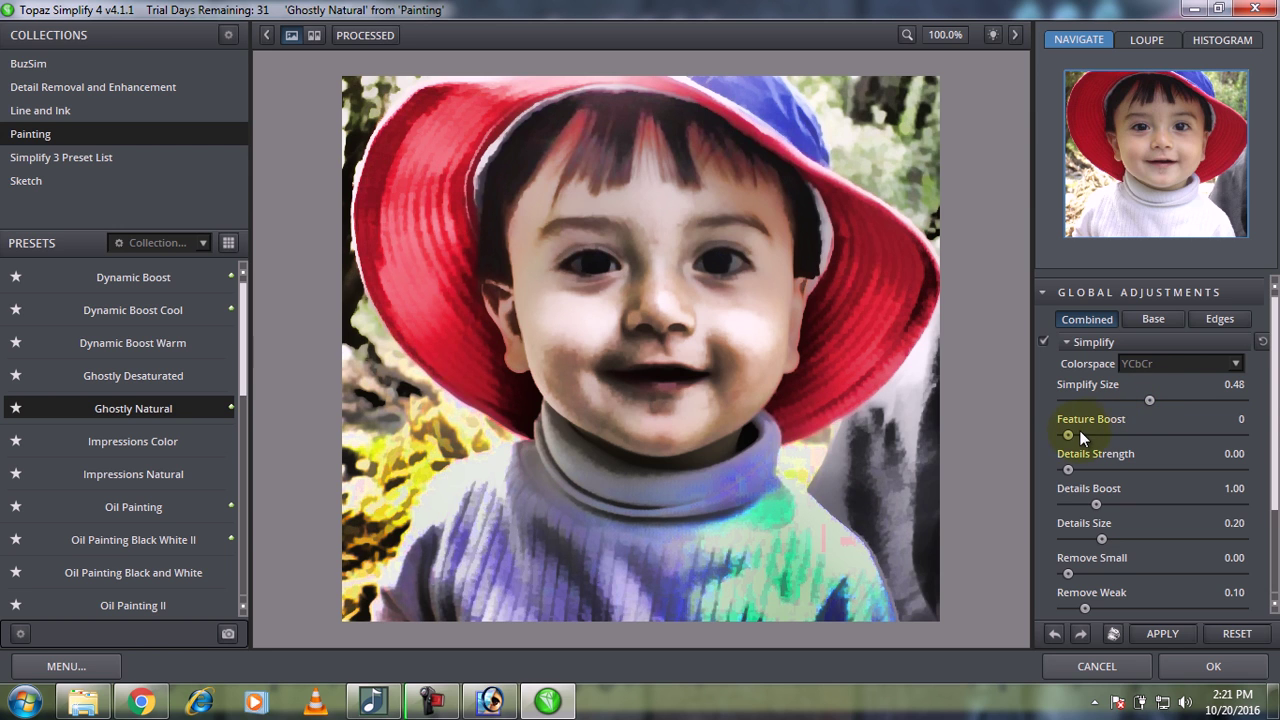
Try Feature Boost at 7, 1, 10 and 3, then reset it to 0
left_click_drag(1069, 436, 1186, 436)
left_click(1088, 437)
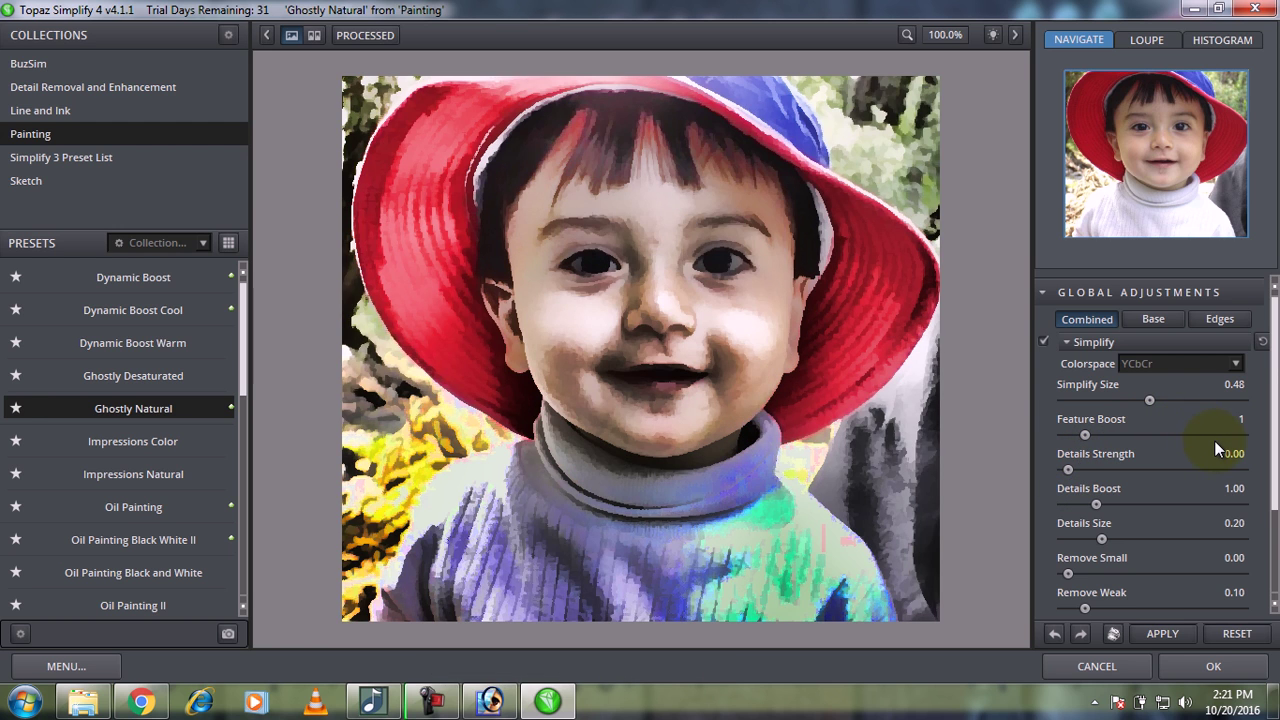
left_click(1237, 436)
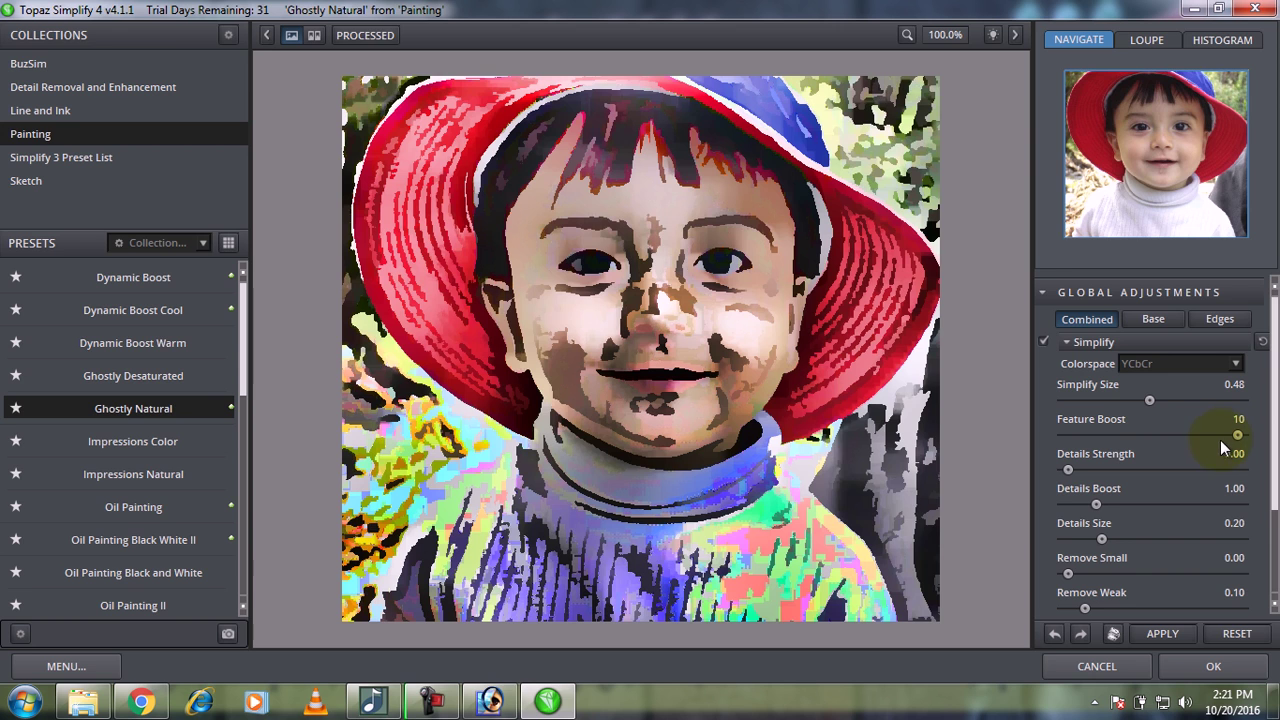
left_click(1122, 435)
left_click_drag(1122, 435, 1074, 436)
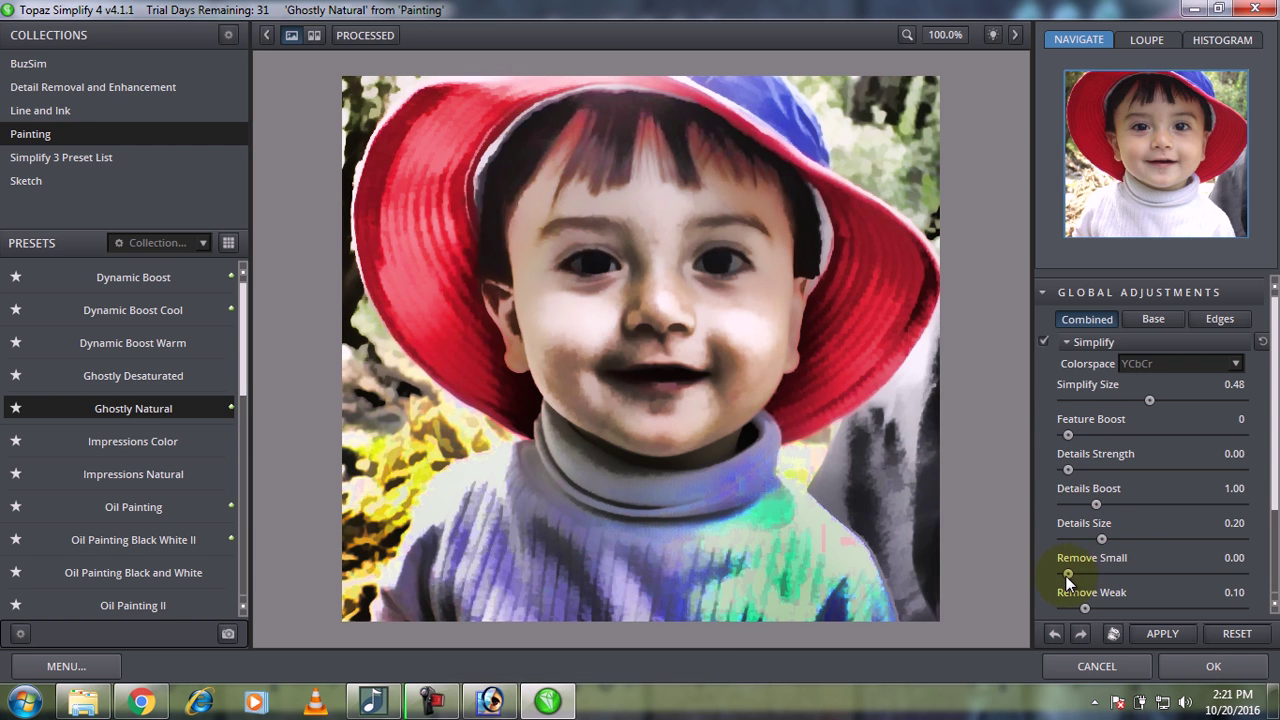
Set Remove Small to 0.46, then 0.05, and cancel Topaz Simplify without applying
left_click_drag(1066, 575, 1222, 576)
left_click(1085, 574)
key("Return")
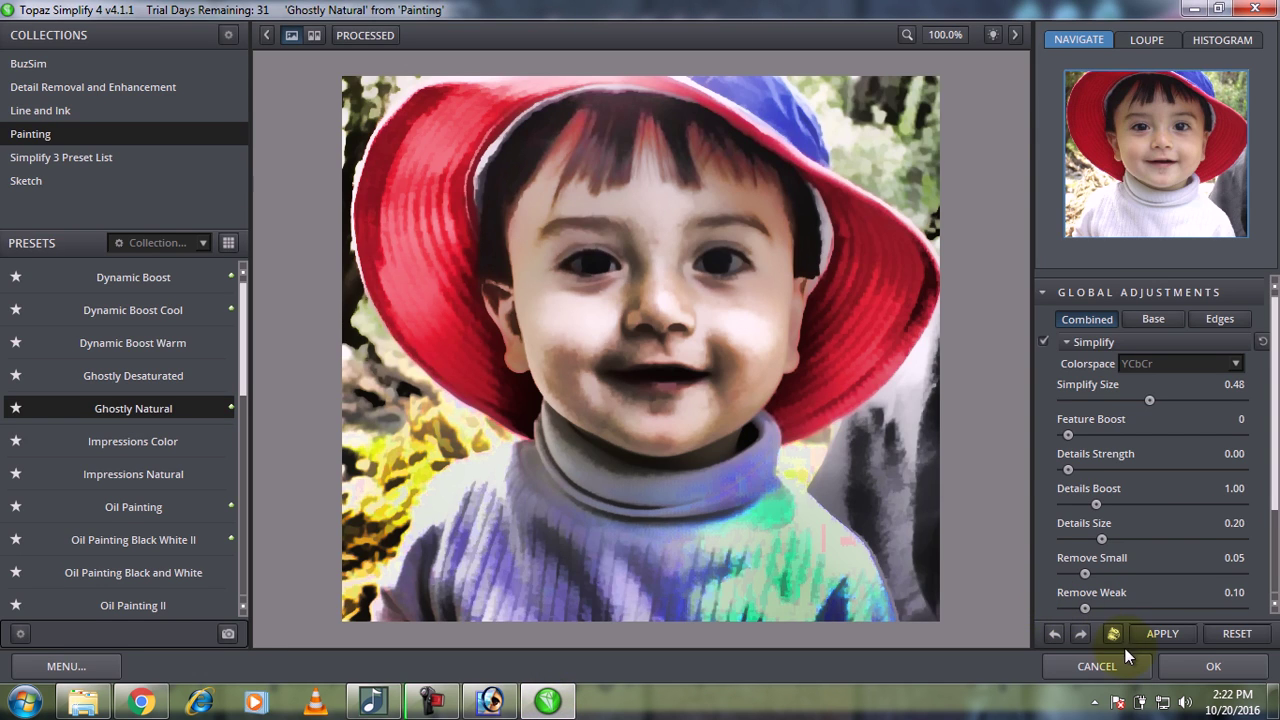
left_click(1124, 662)
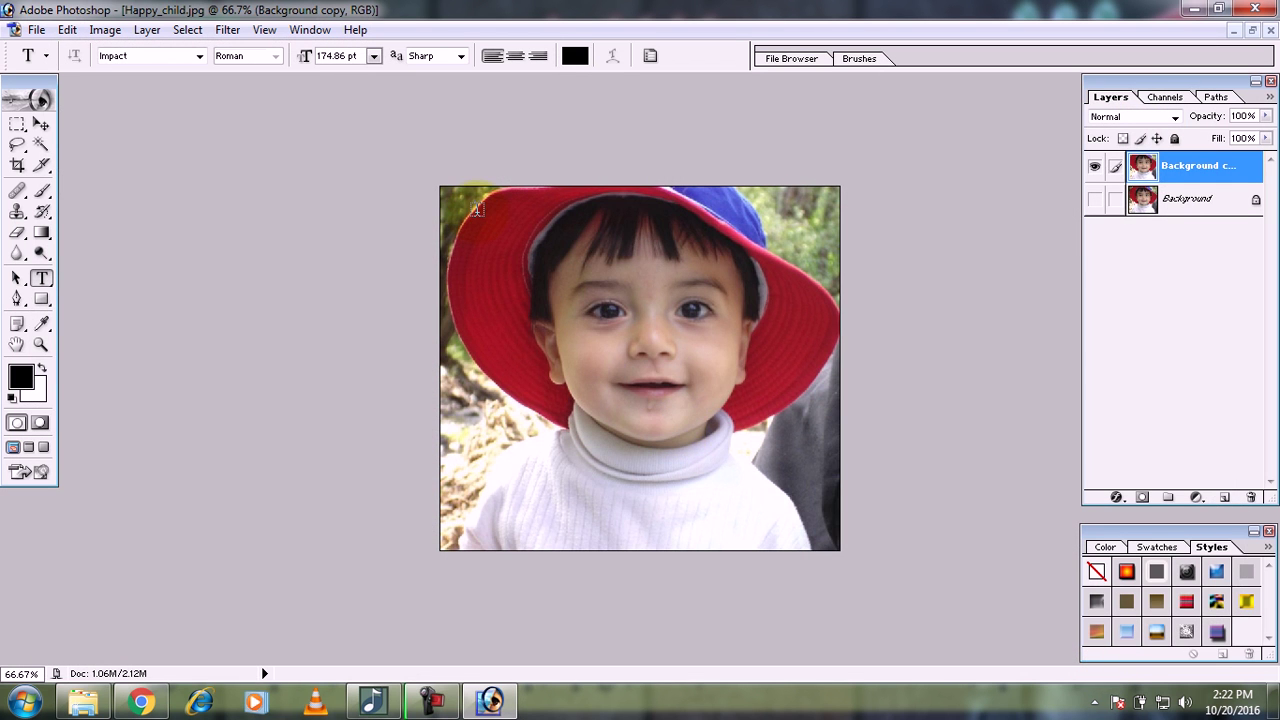
Apply Topaz Clean 3's Cartoon Detailed preset to the Background copy layer after reviewing the EDGES settings
left_click(229, 31)
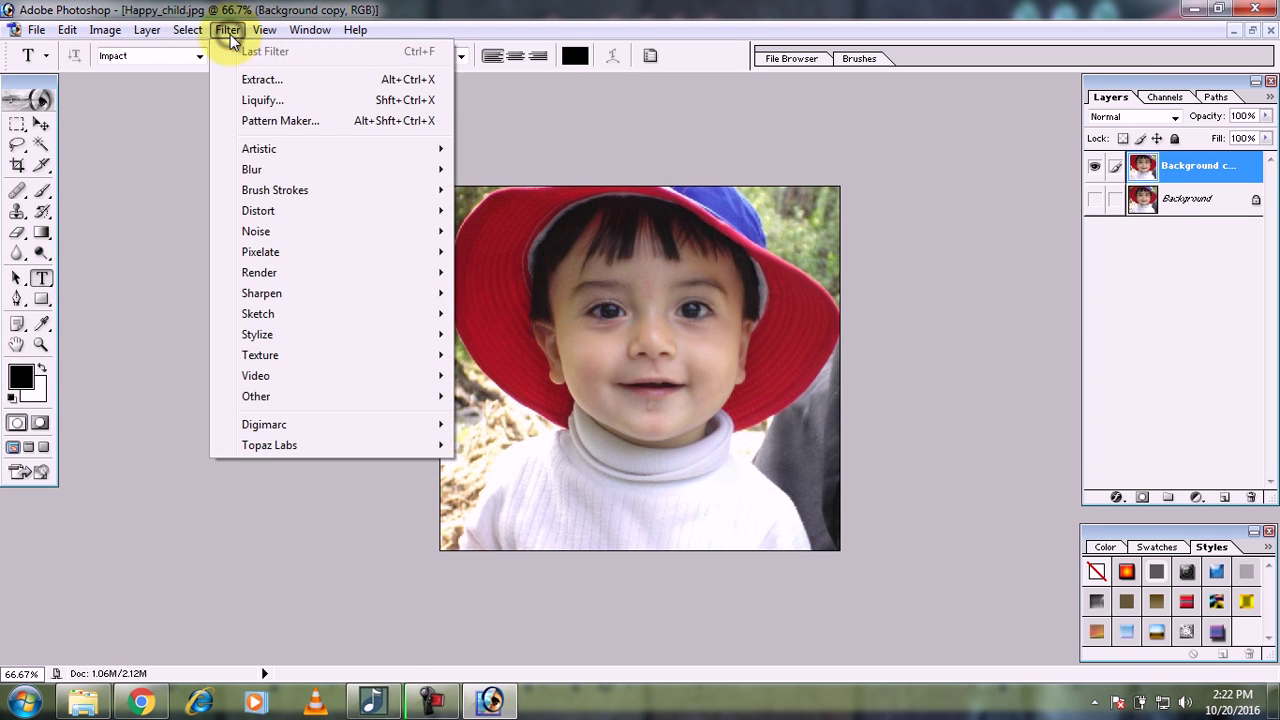
mouse_move(269, 445)
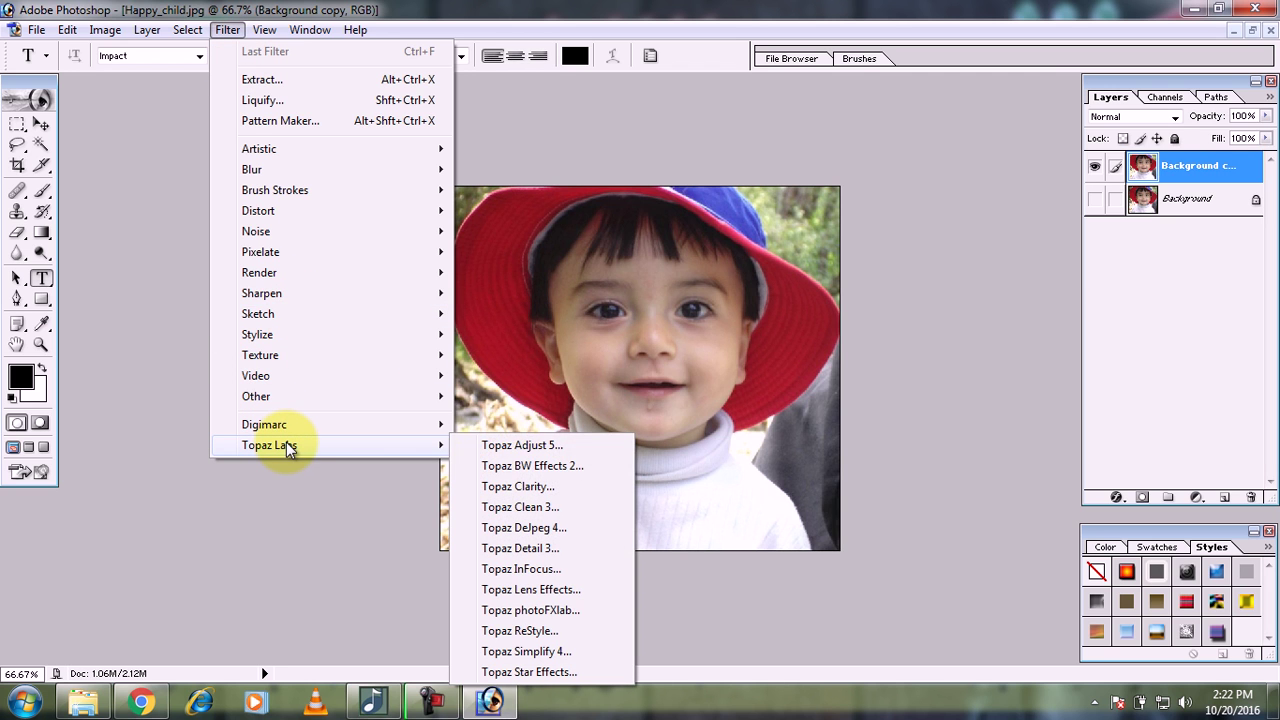
left_click(535, 512)
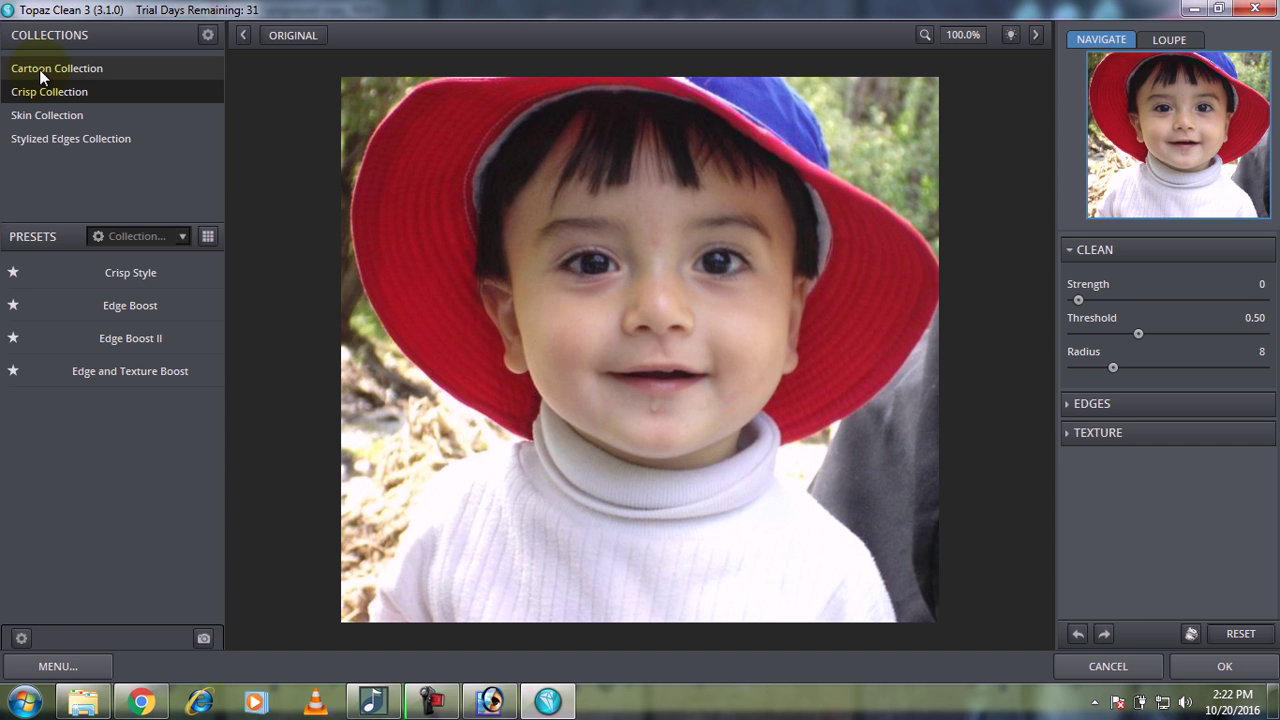
left_click(39, 69)
left_click(126, 271)
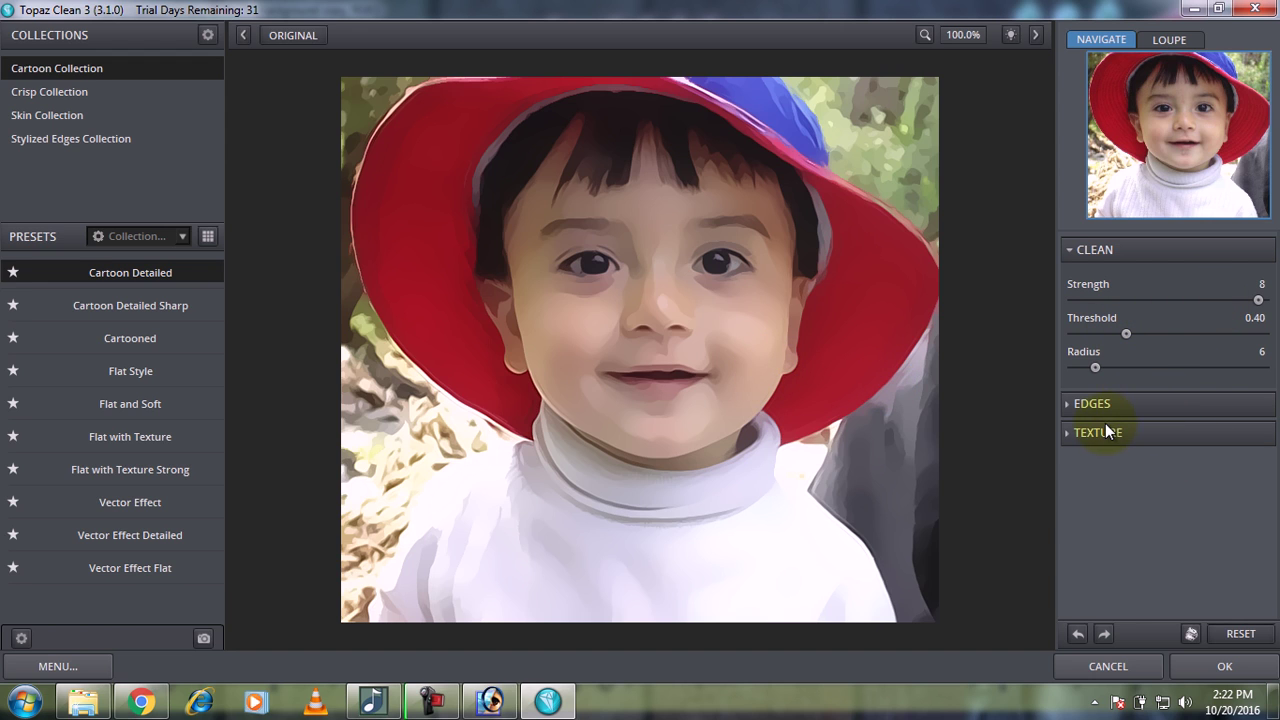
left_click(1138, 403)
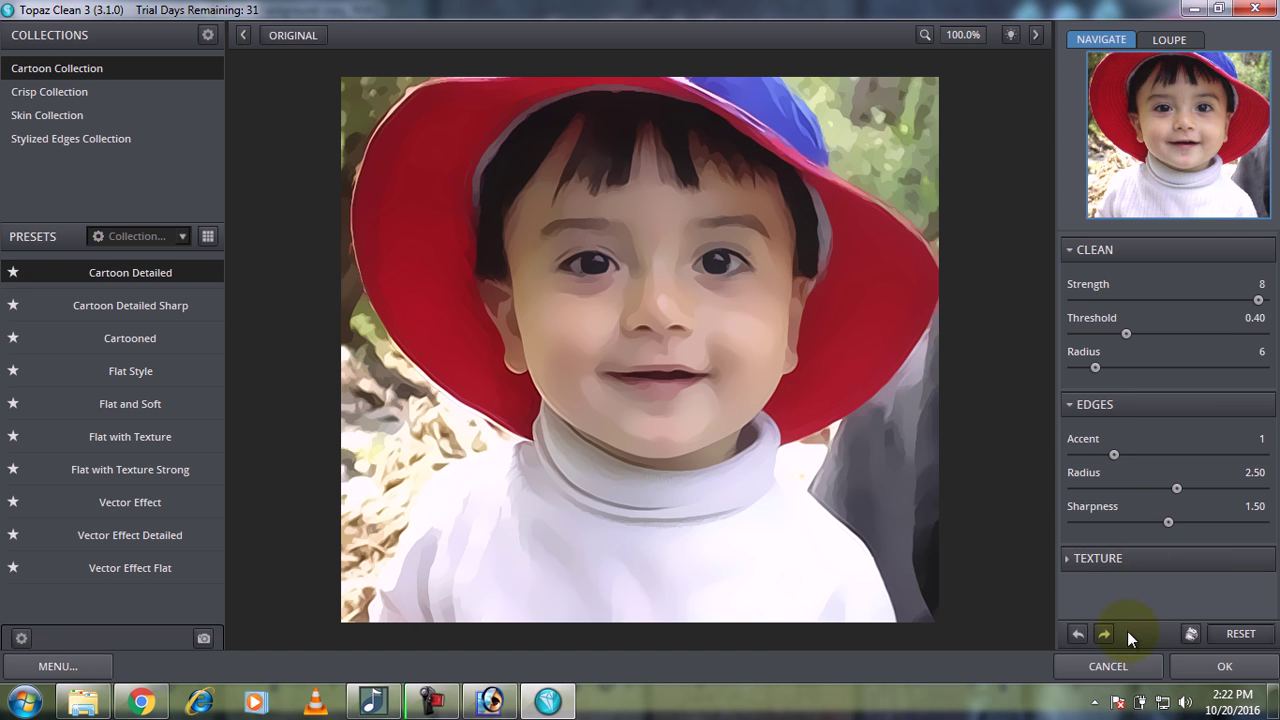
left_click(1252, 674)
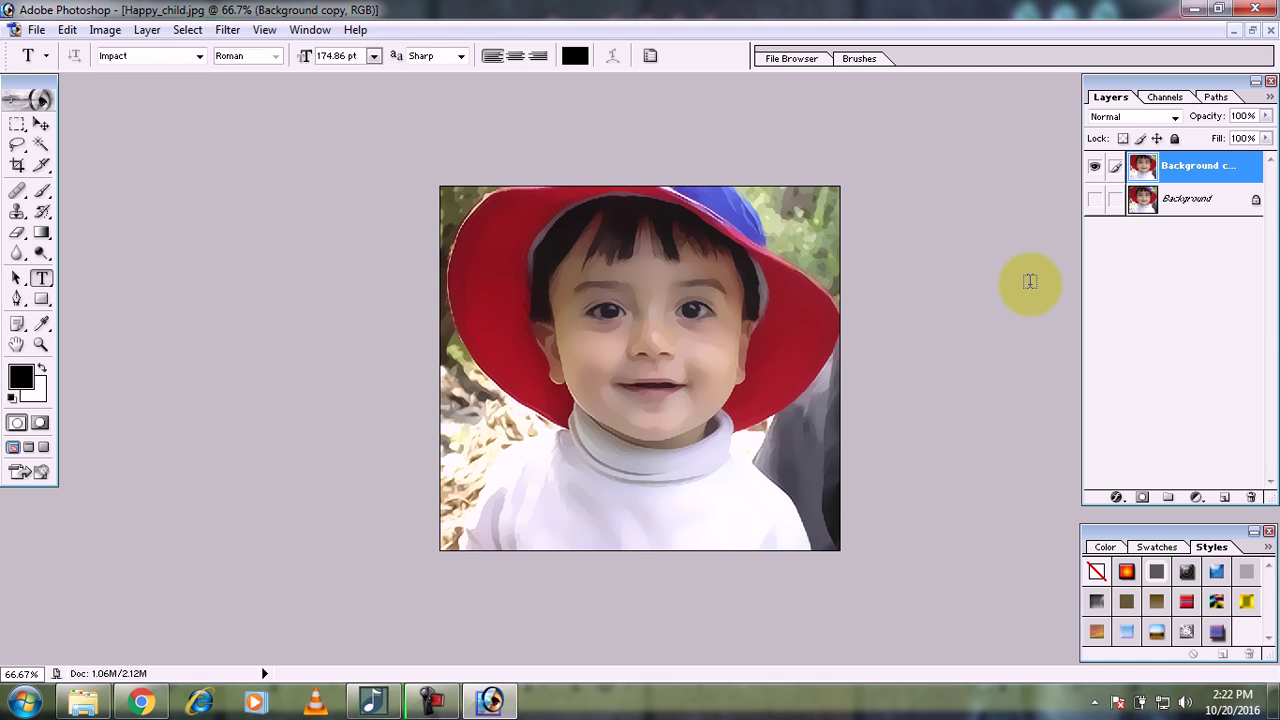
Toggle Background copy and Background visibility to compare, leaving both shown with the cartoon on top
left_click(1095, 166)
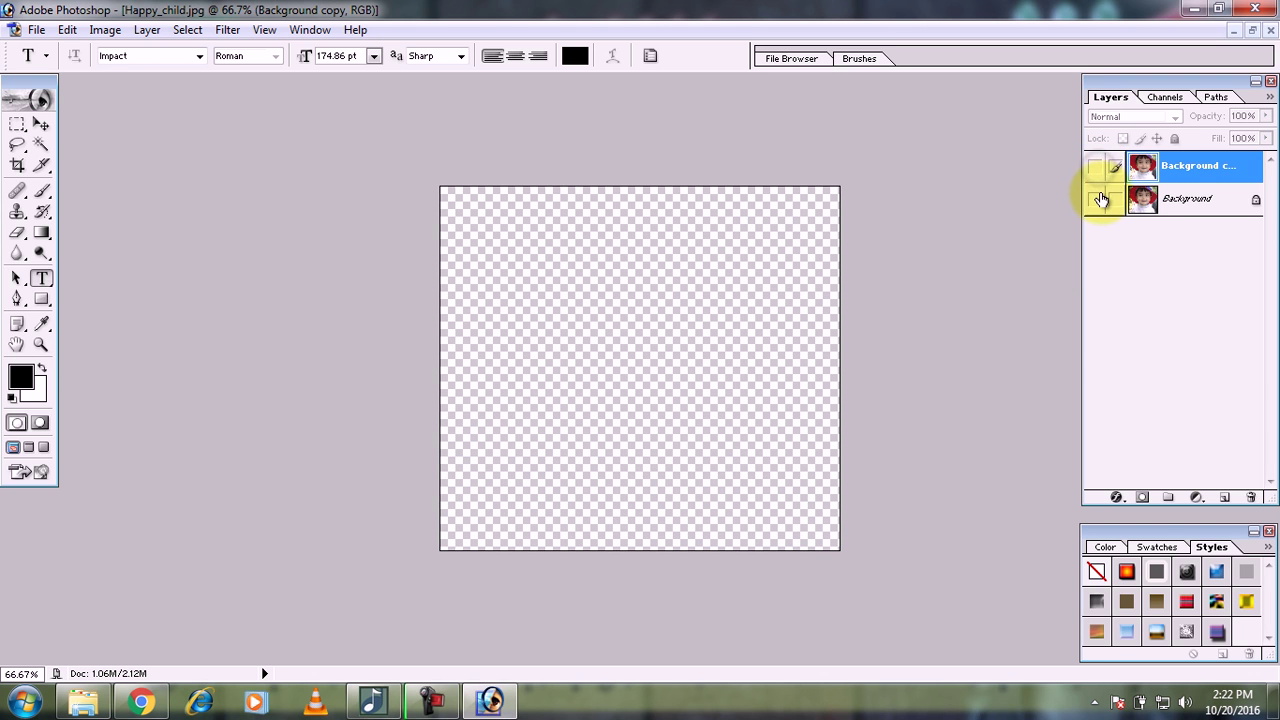
left_click(1095, 199)
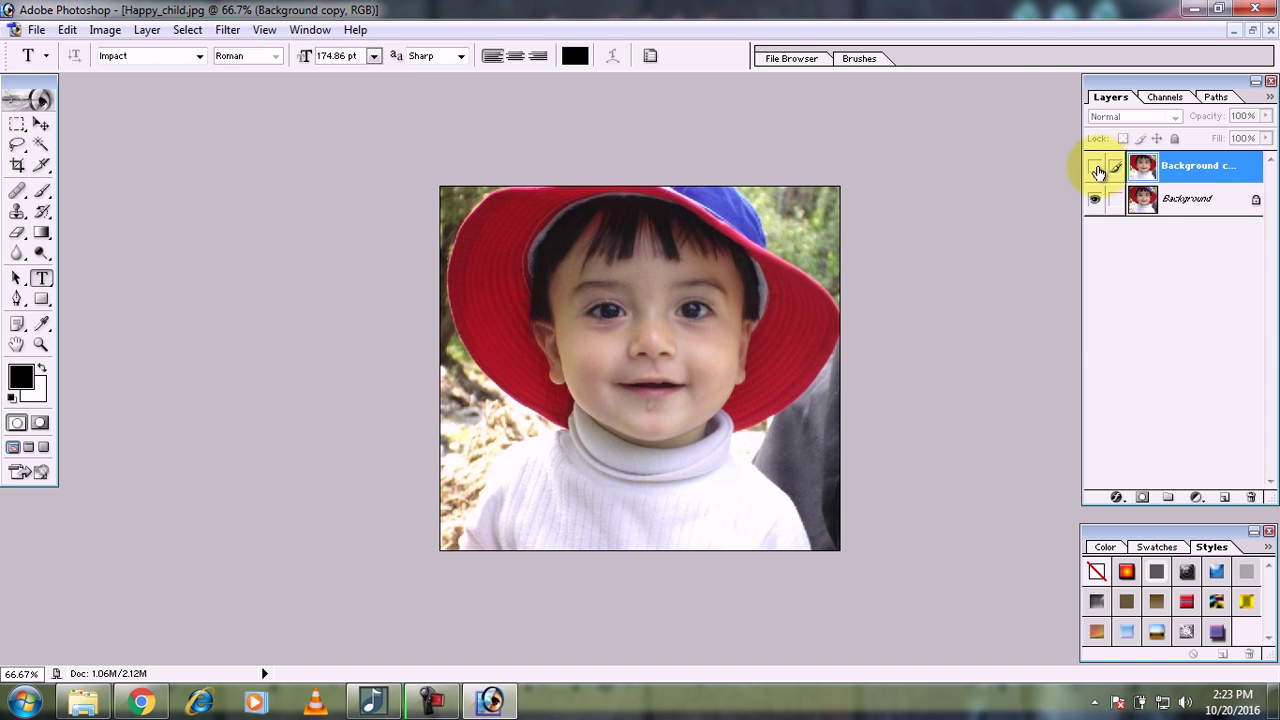
left_click(1096, 168)
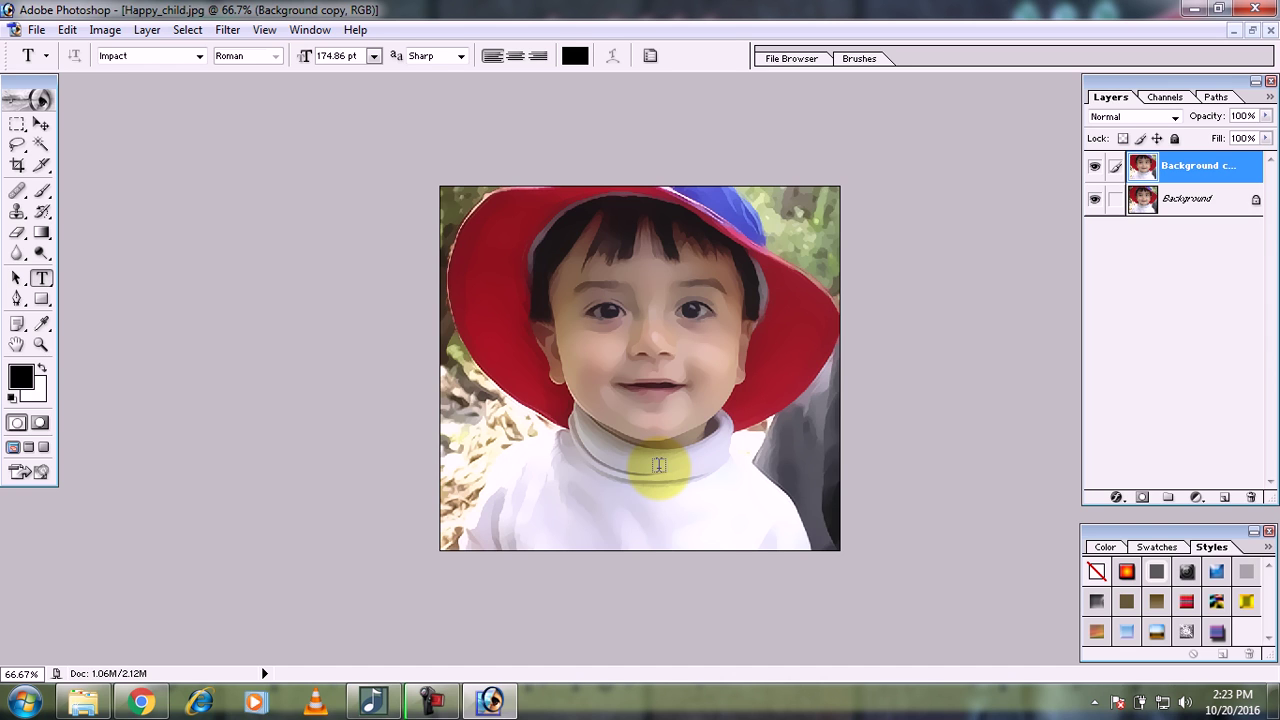
left_click(228, 29)
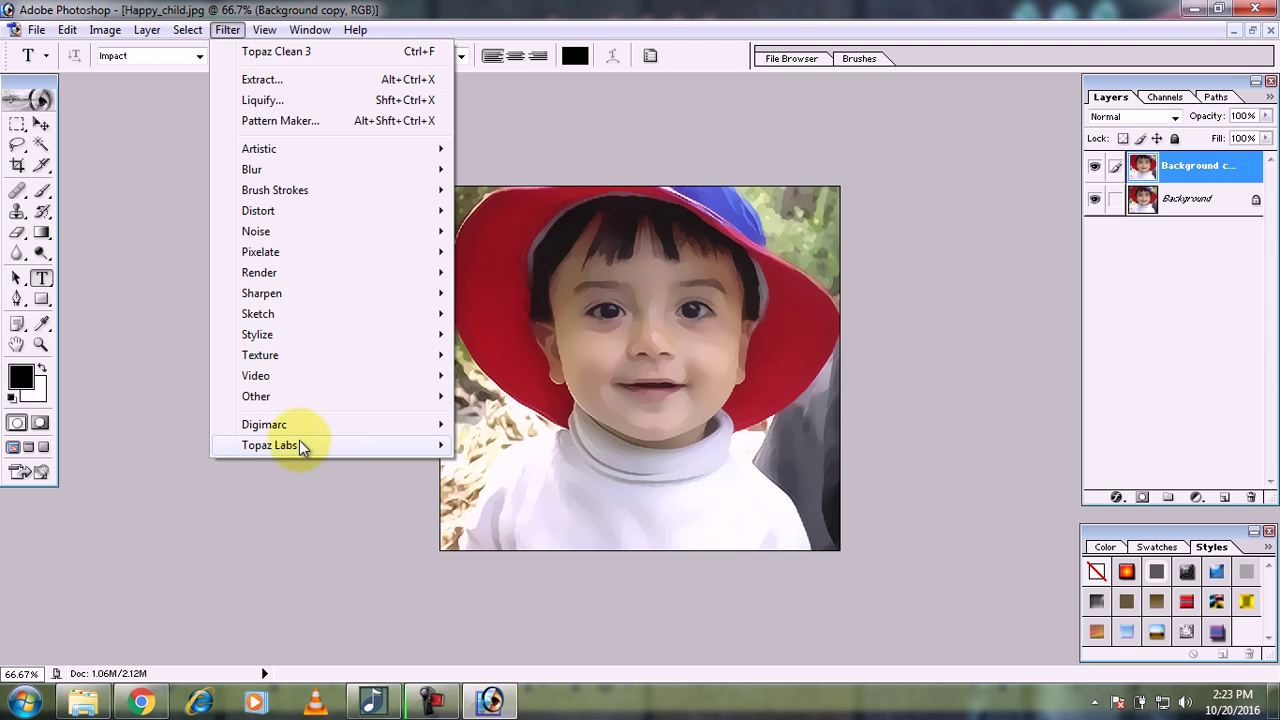
mouse_move(270, 445)
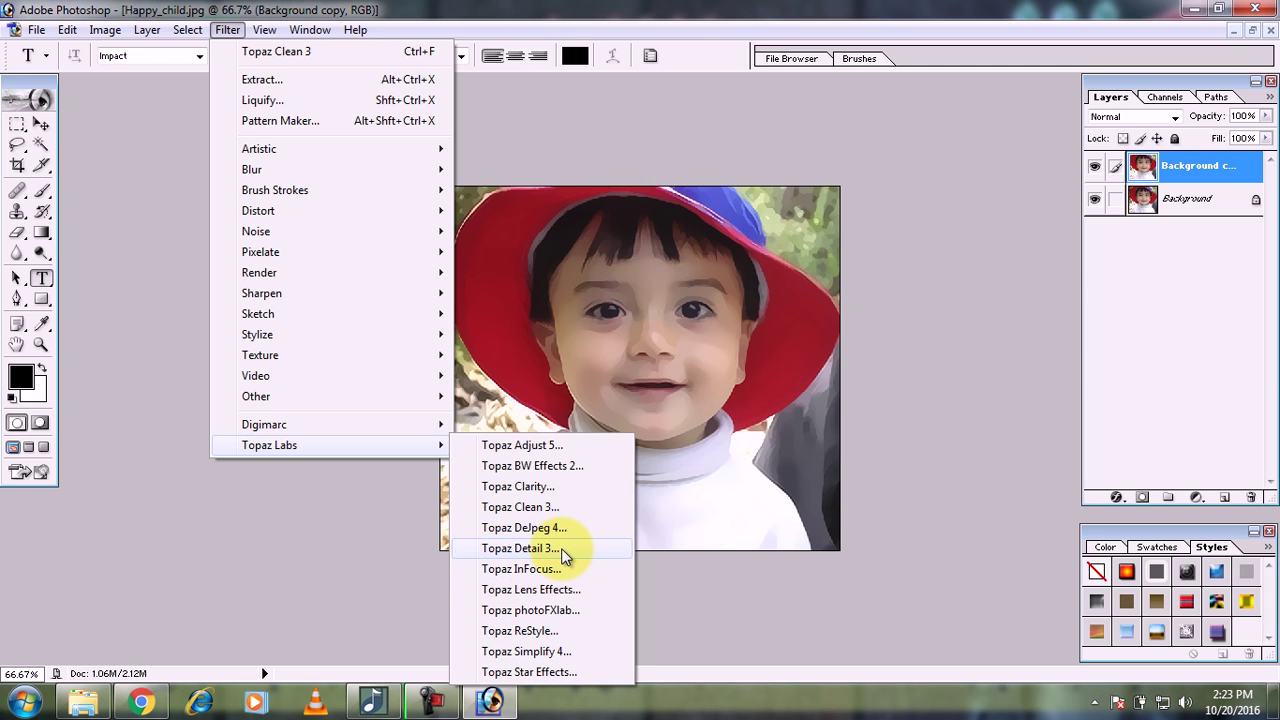
left_click(394, 525)
left_click(964, 227)
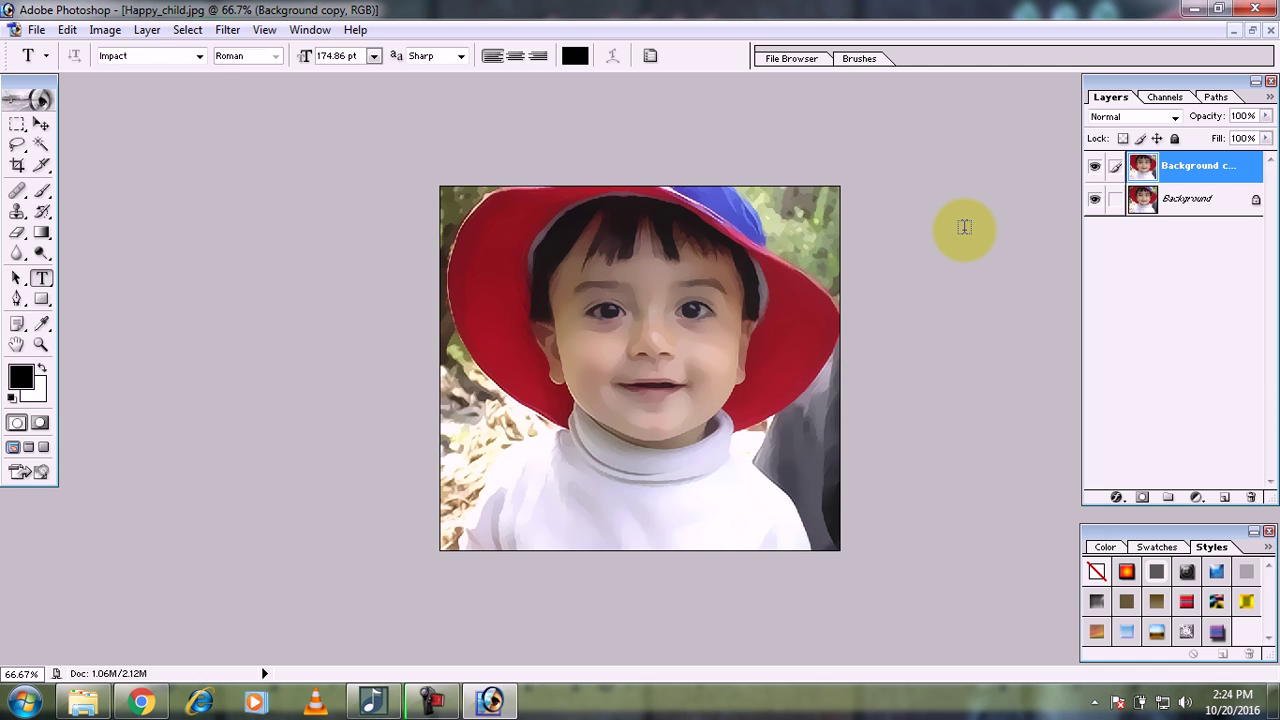
Minimize Photoshop, review the ComputerHold Softwares page in Chrome, then minimize Chrome to show the desktop
left_click(1191, 9)
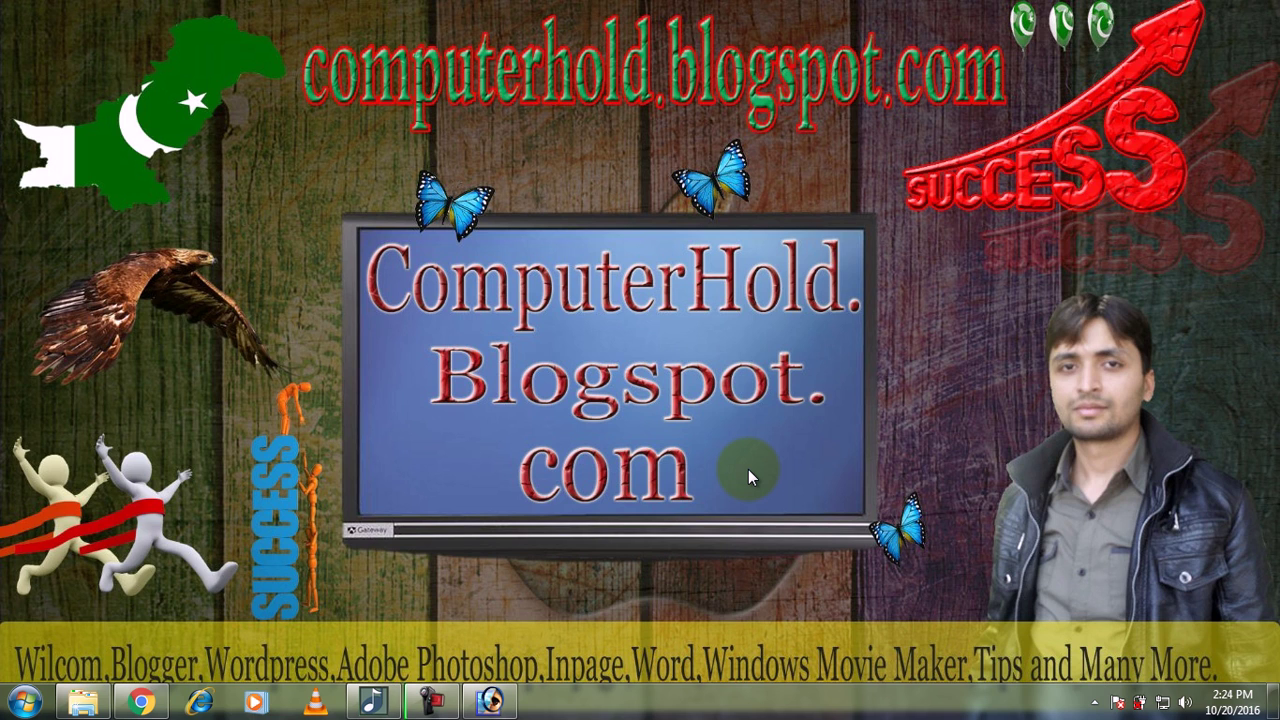
left_click(140, 703)
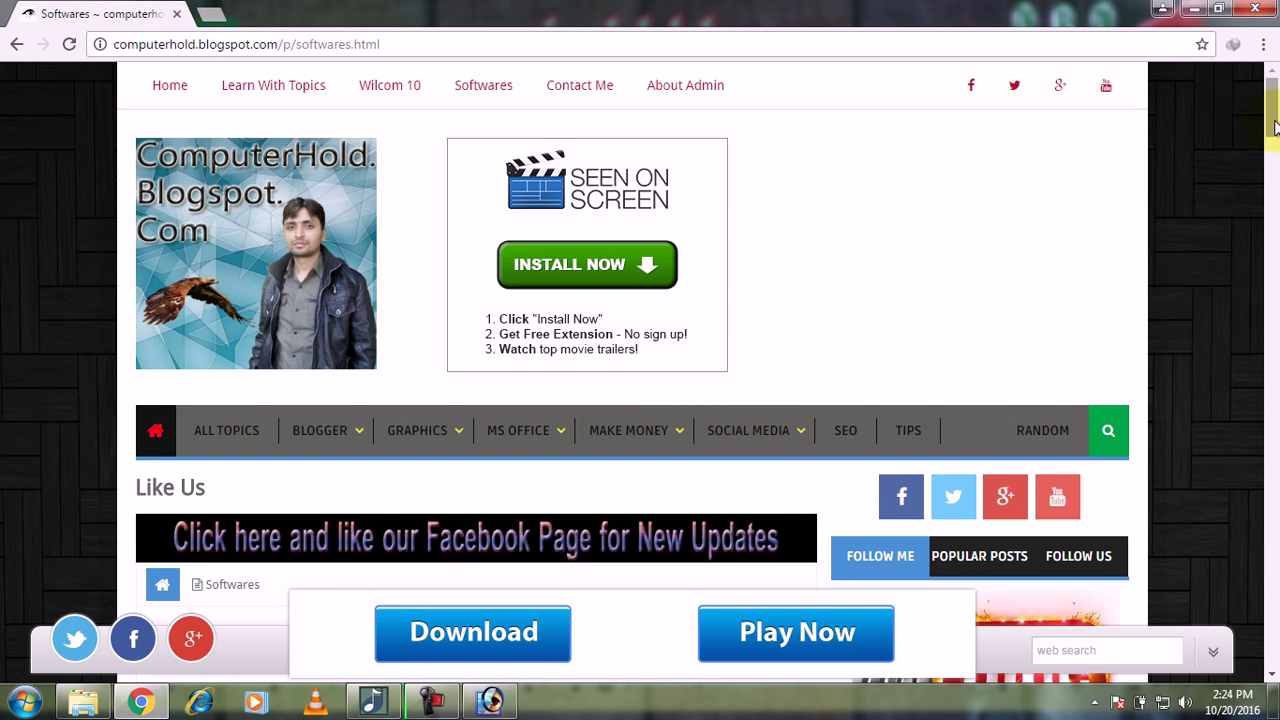
left_click_drag(1273, 125, 1273, 117)
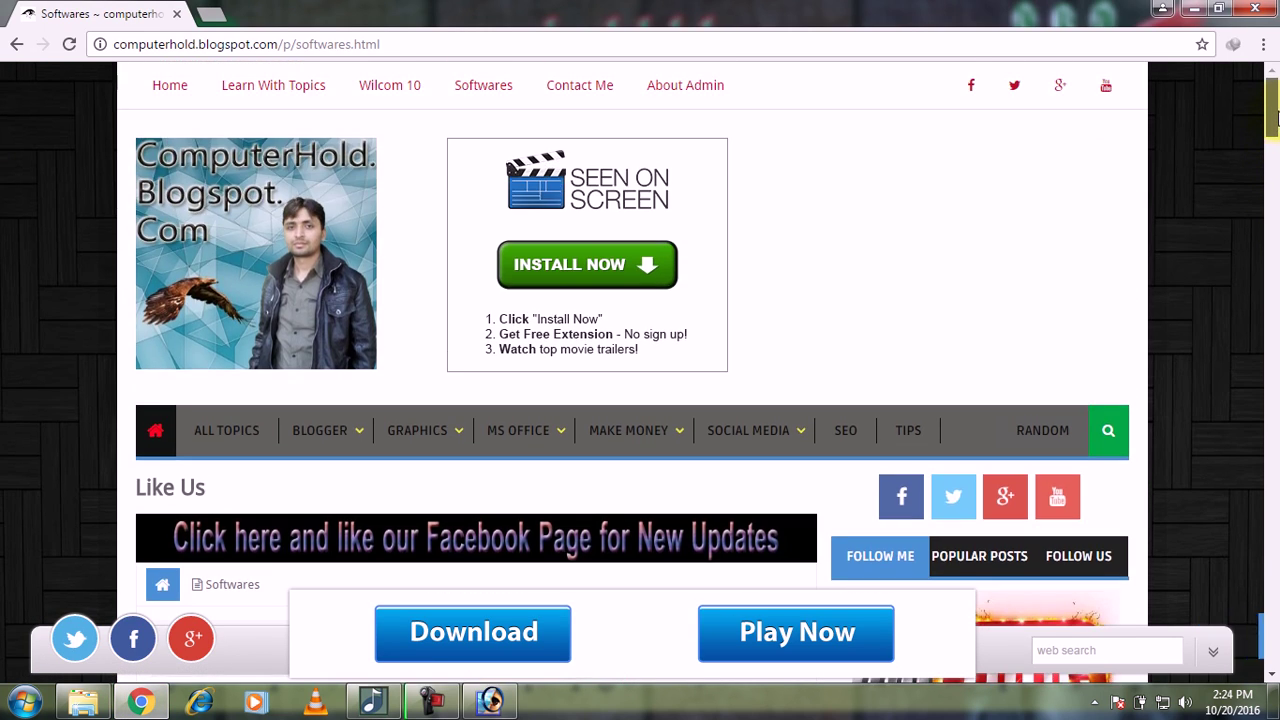
left_click(1193, 8)
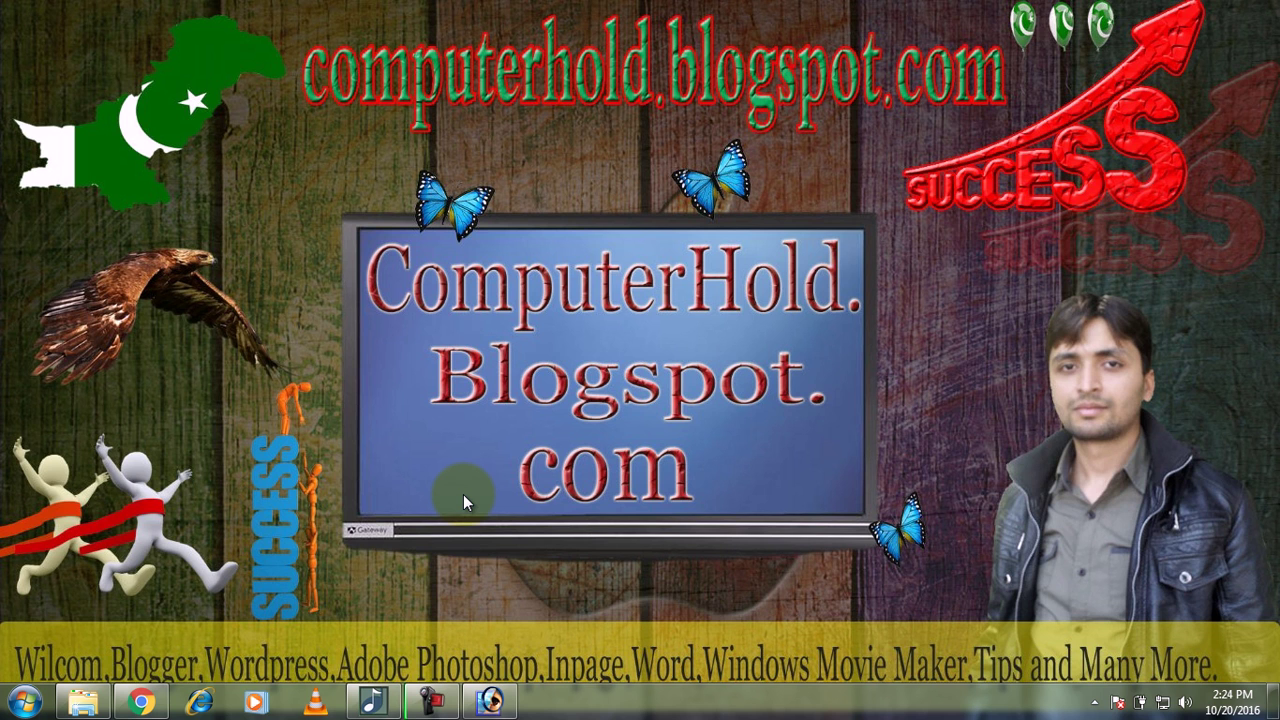
left_click(141, 702)
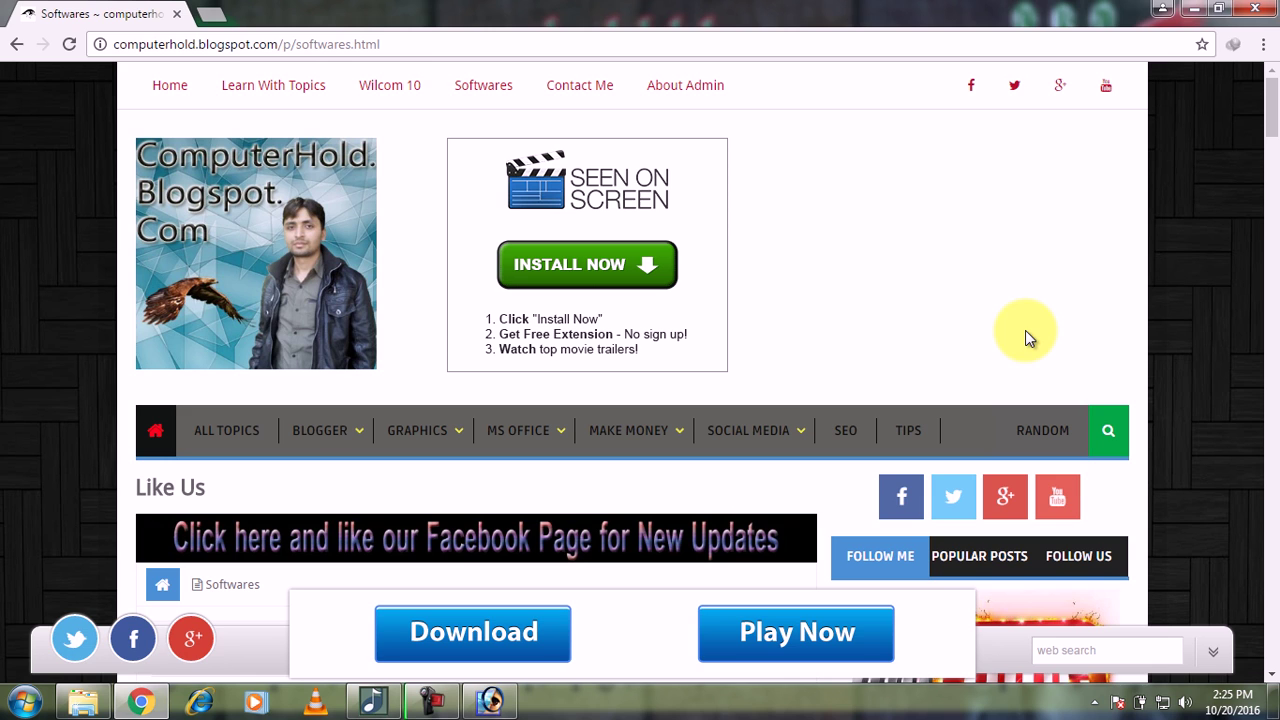
left_click(1193, 8)
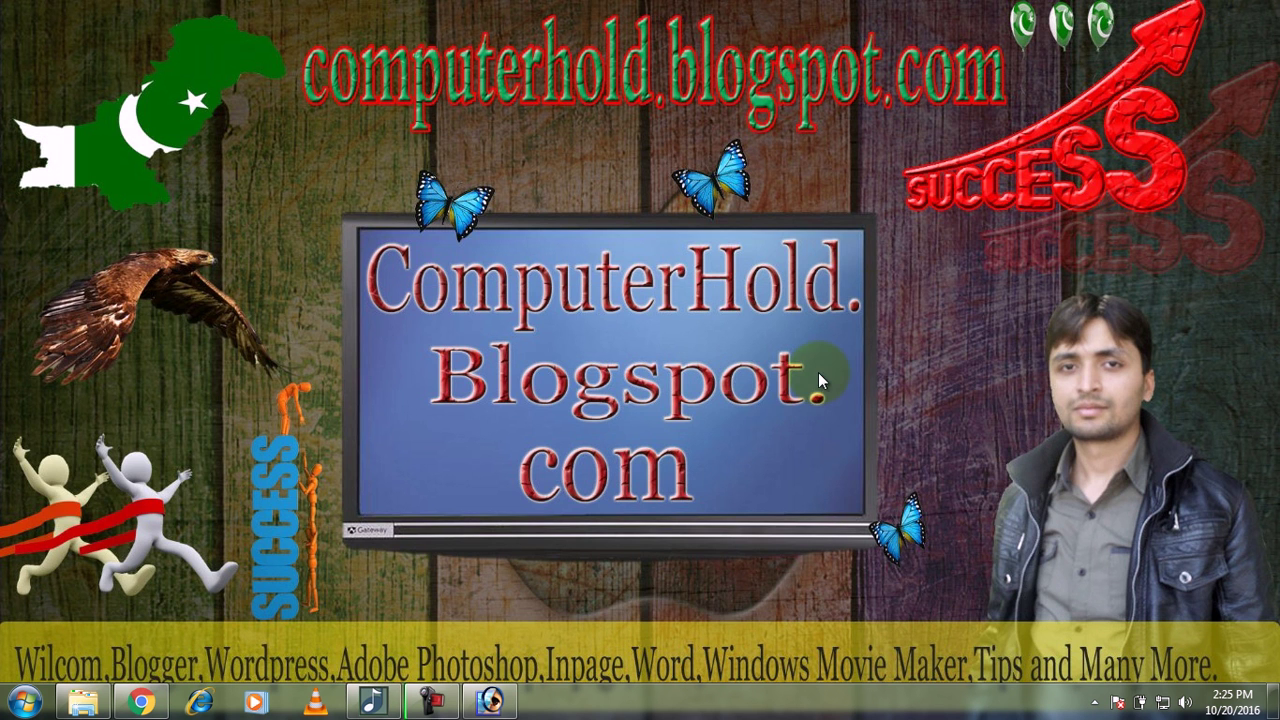